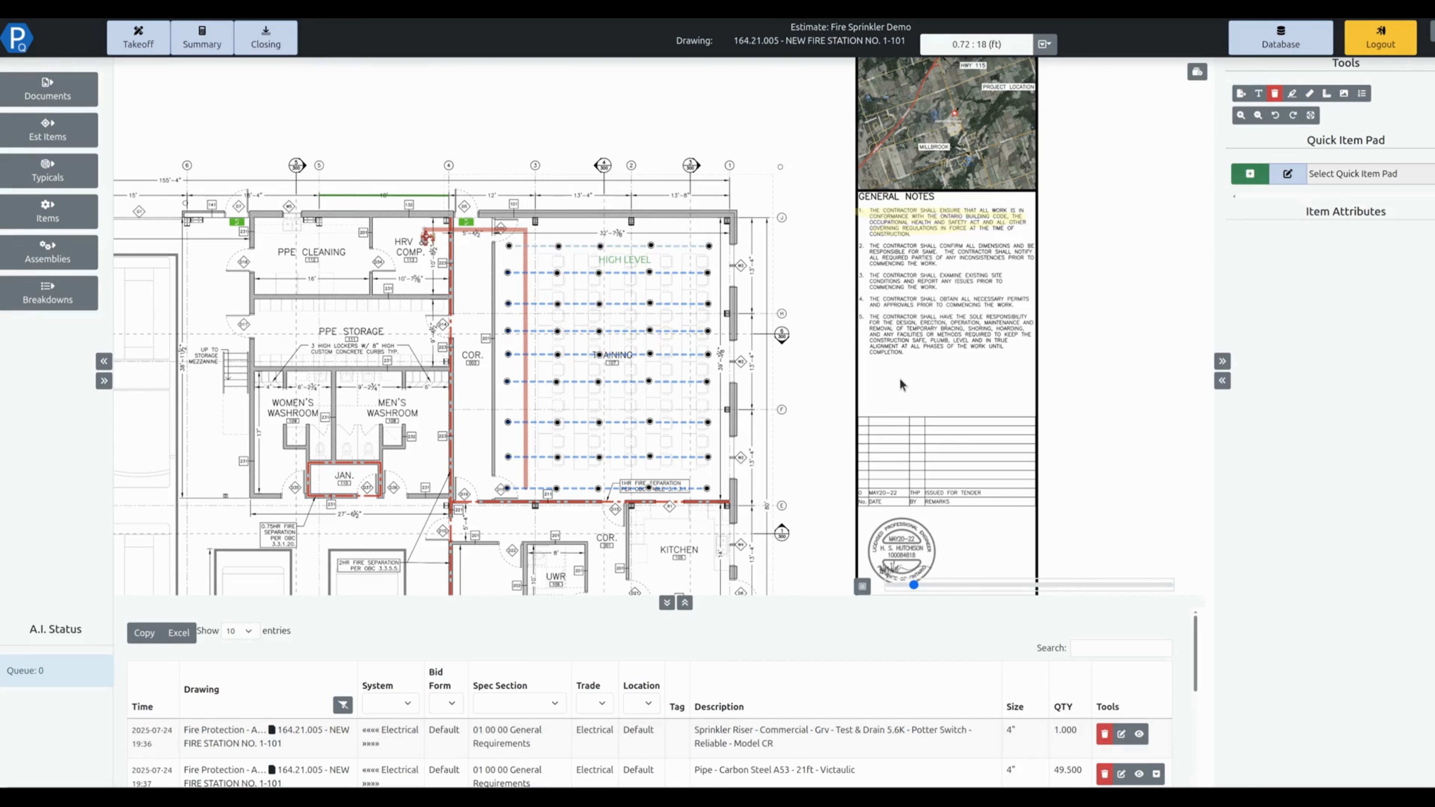
View the Fire Protection - Symbols and Fire Protection - Victaulic Grv DI Fittings - Std Weight quick item pads.
left_click(1352, 179)
scroll(1307, 289, "down", 5)
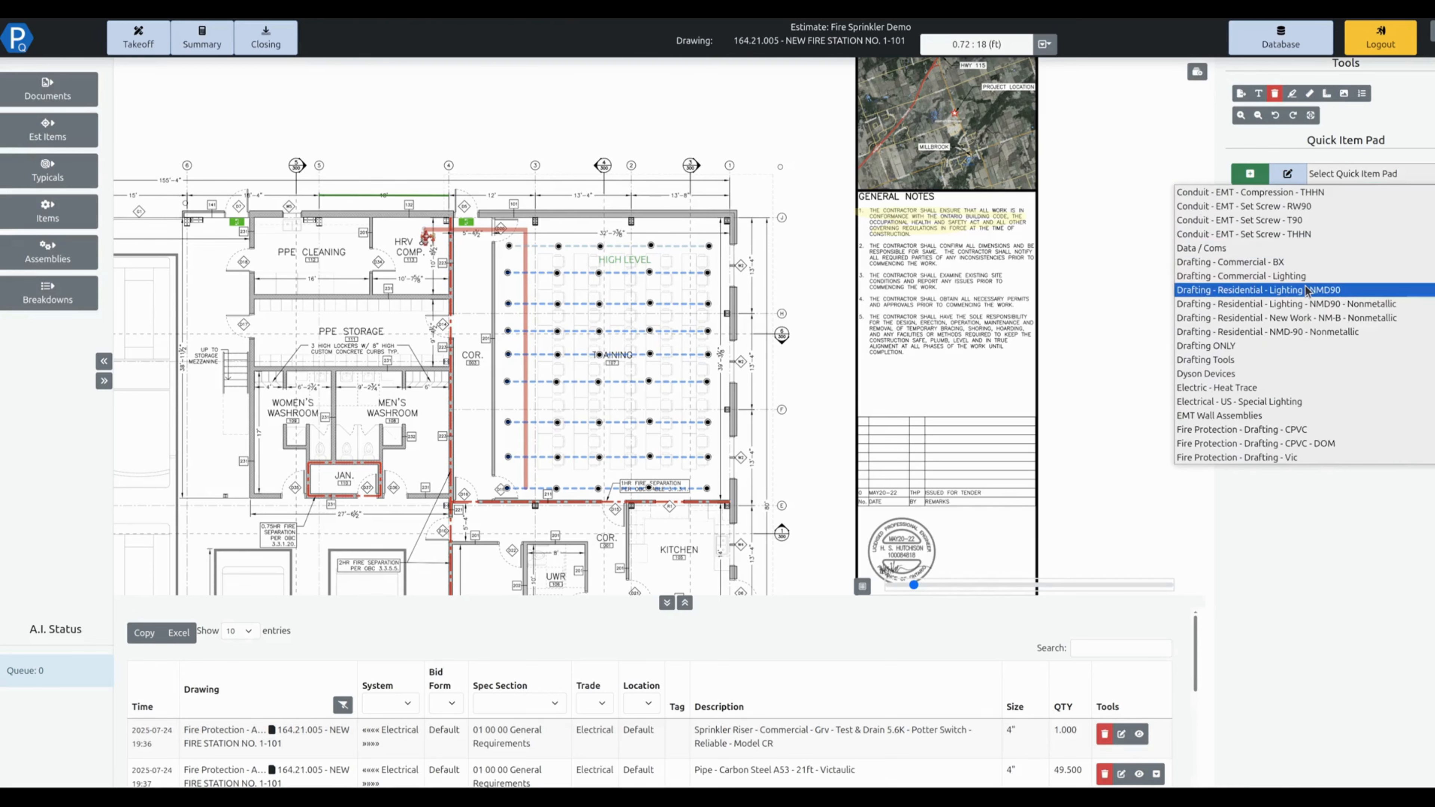
scroll(1307, 290, "down", 4)
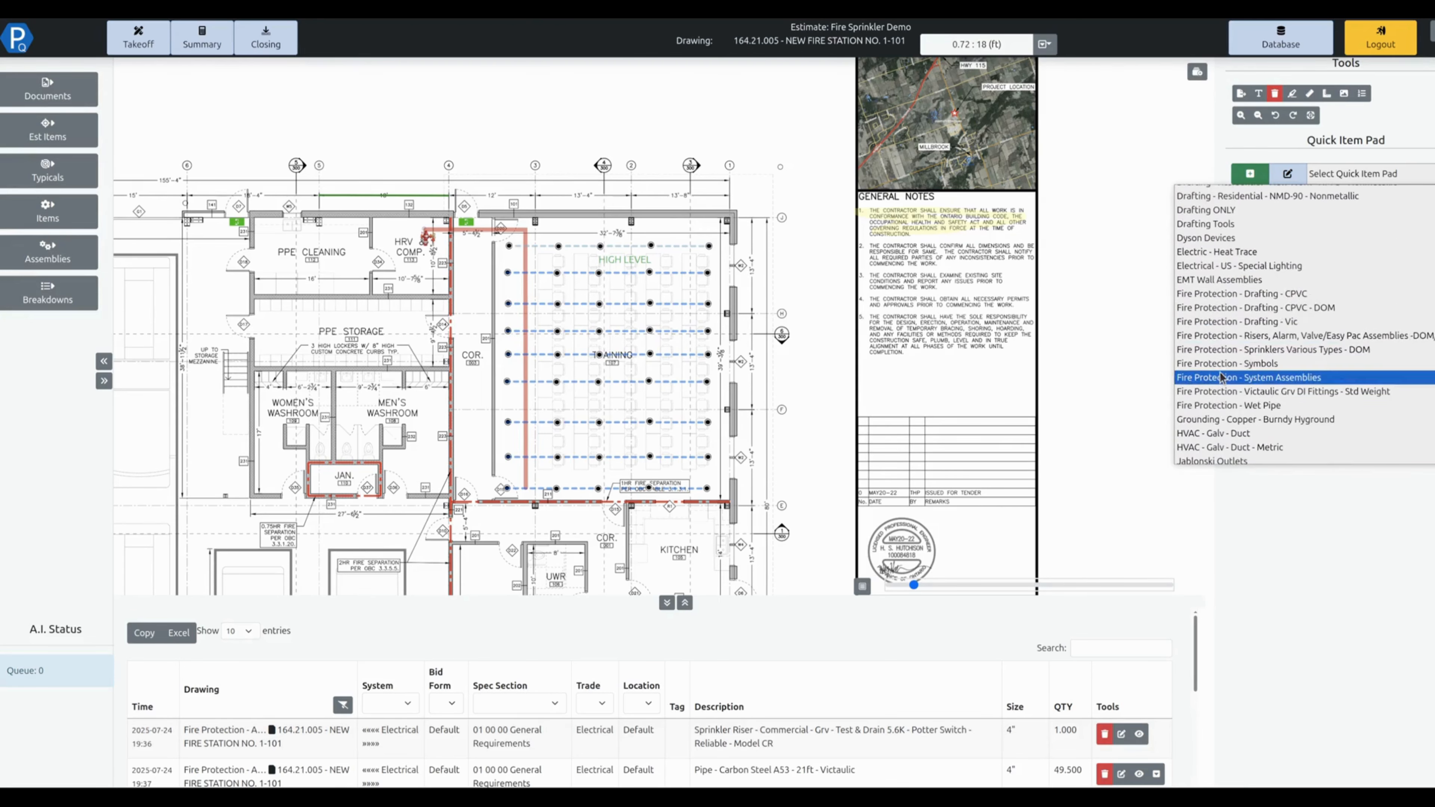
left_click(1224, 365)
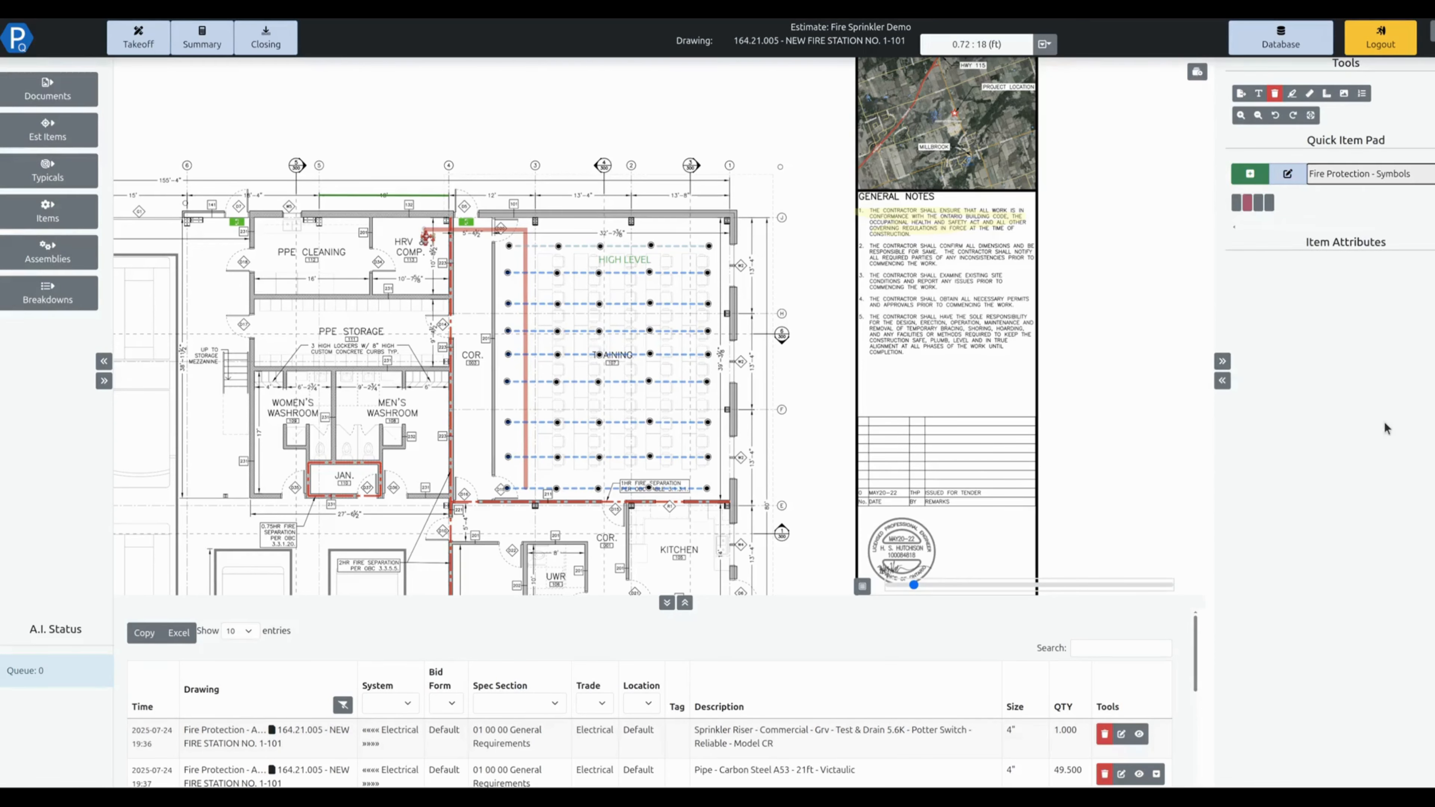
left_click(1379, 176)
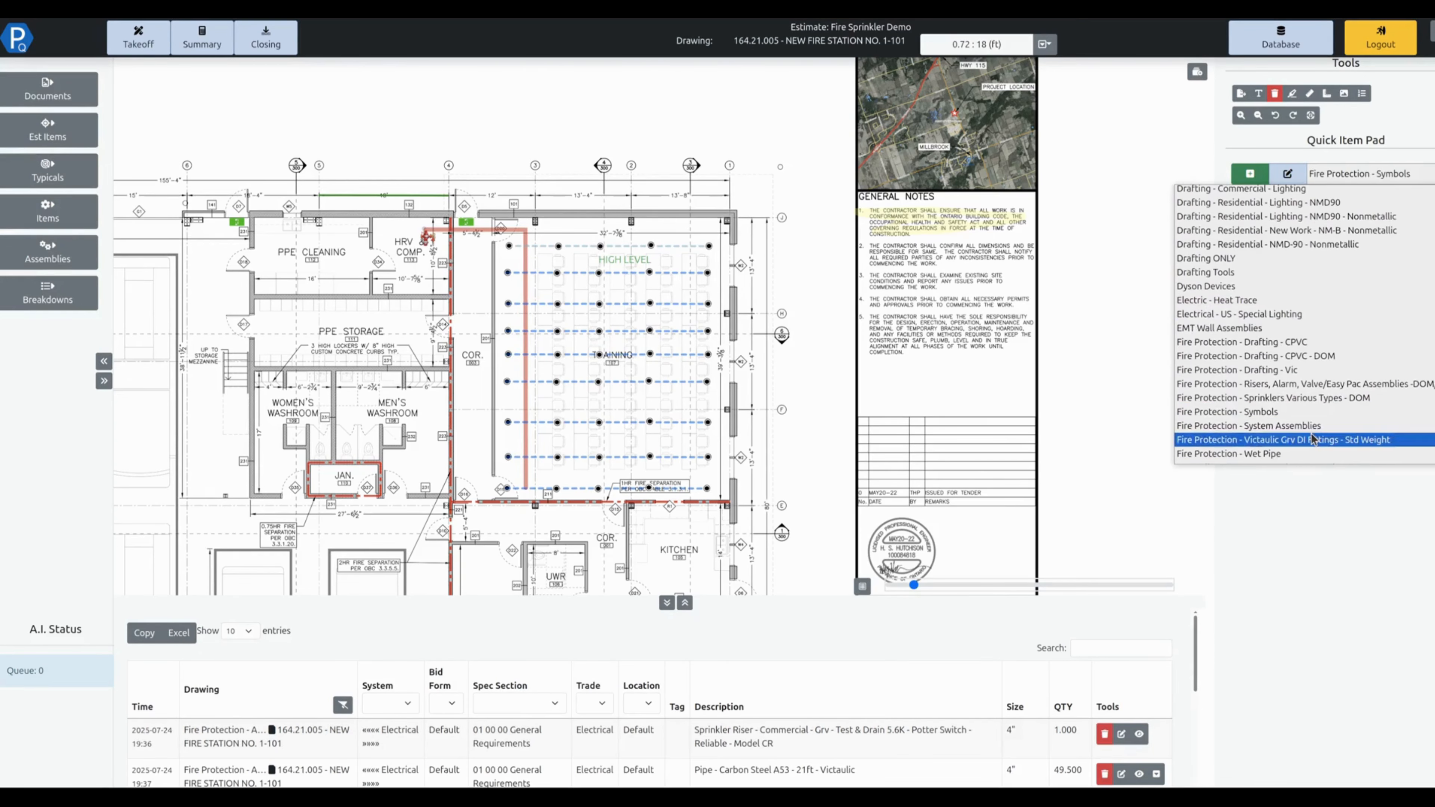
left_click(1299, 442)
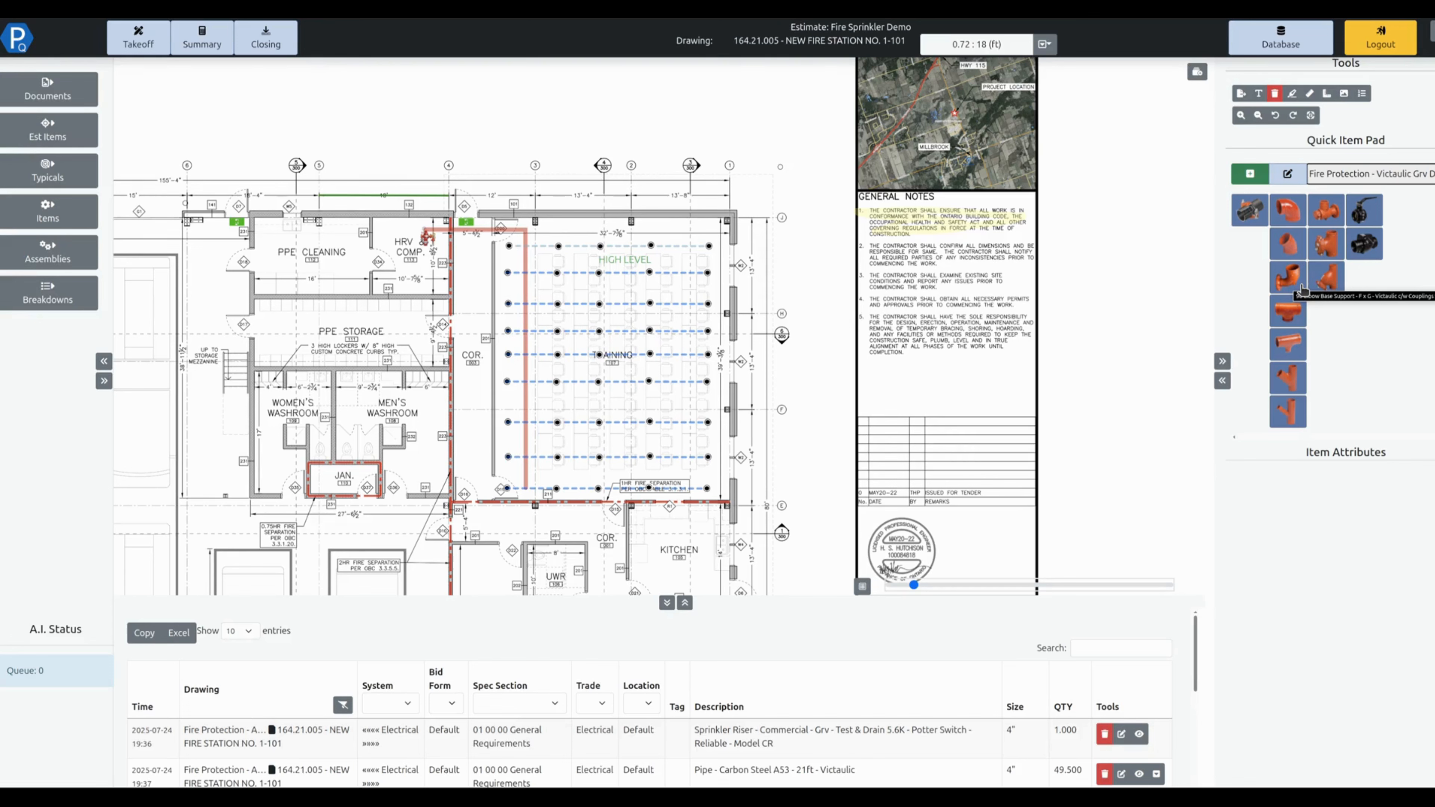
Browse the Fire Protection folders in the item database and the assemblies database.
left_click(66, 226)
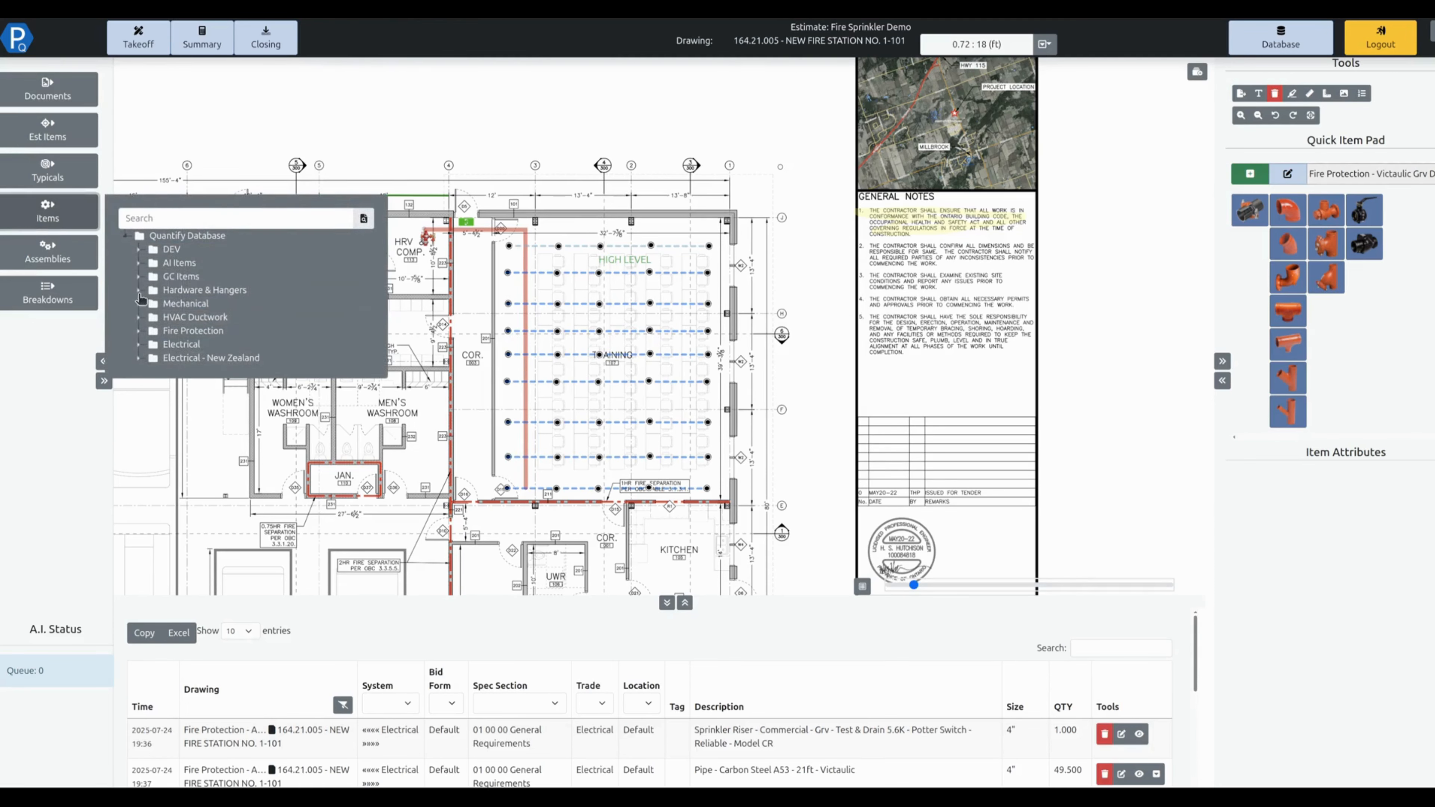
left_click(138, 332)
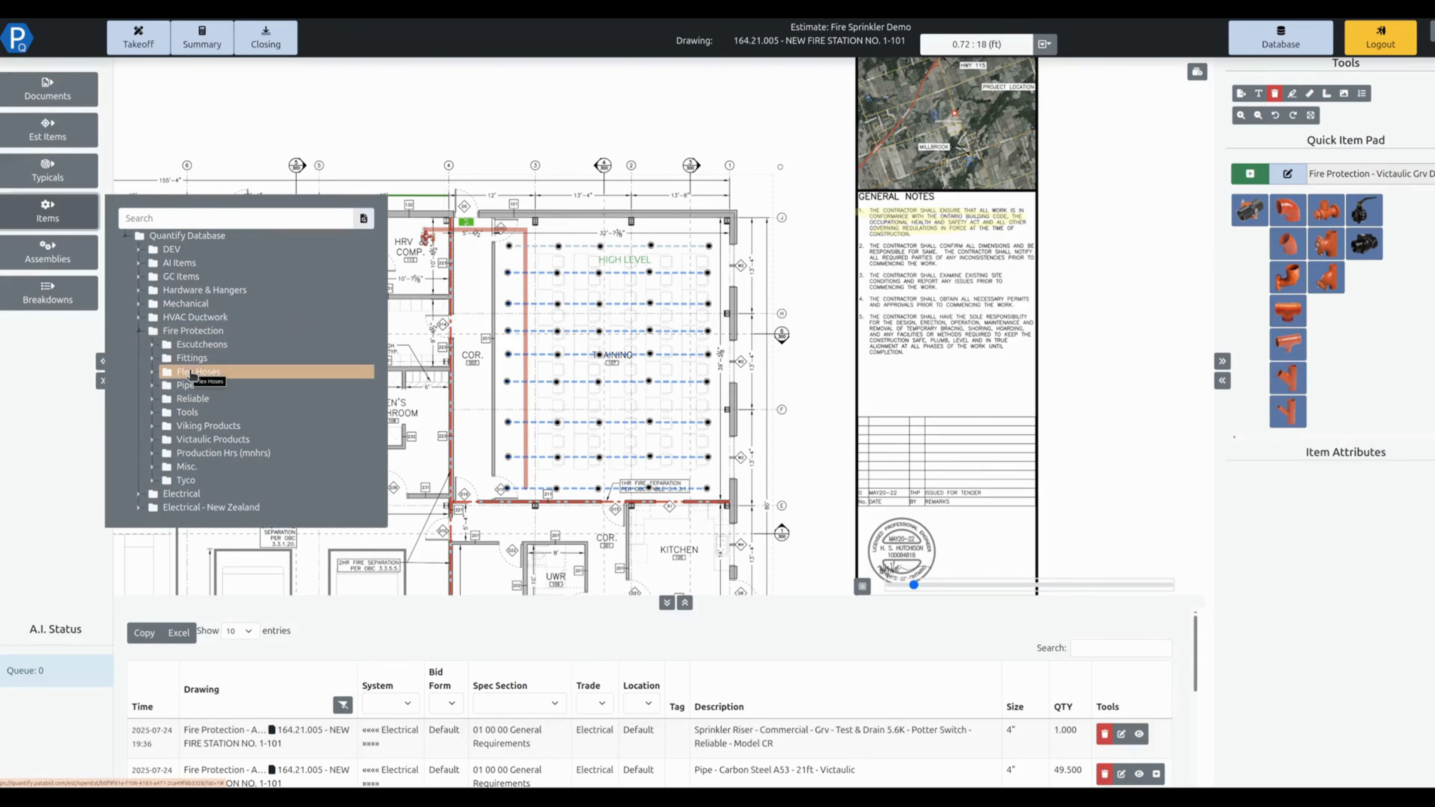
left_click(48, 252)
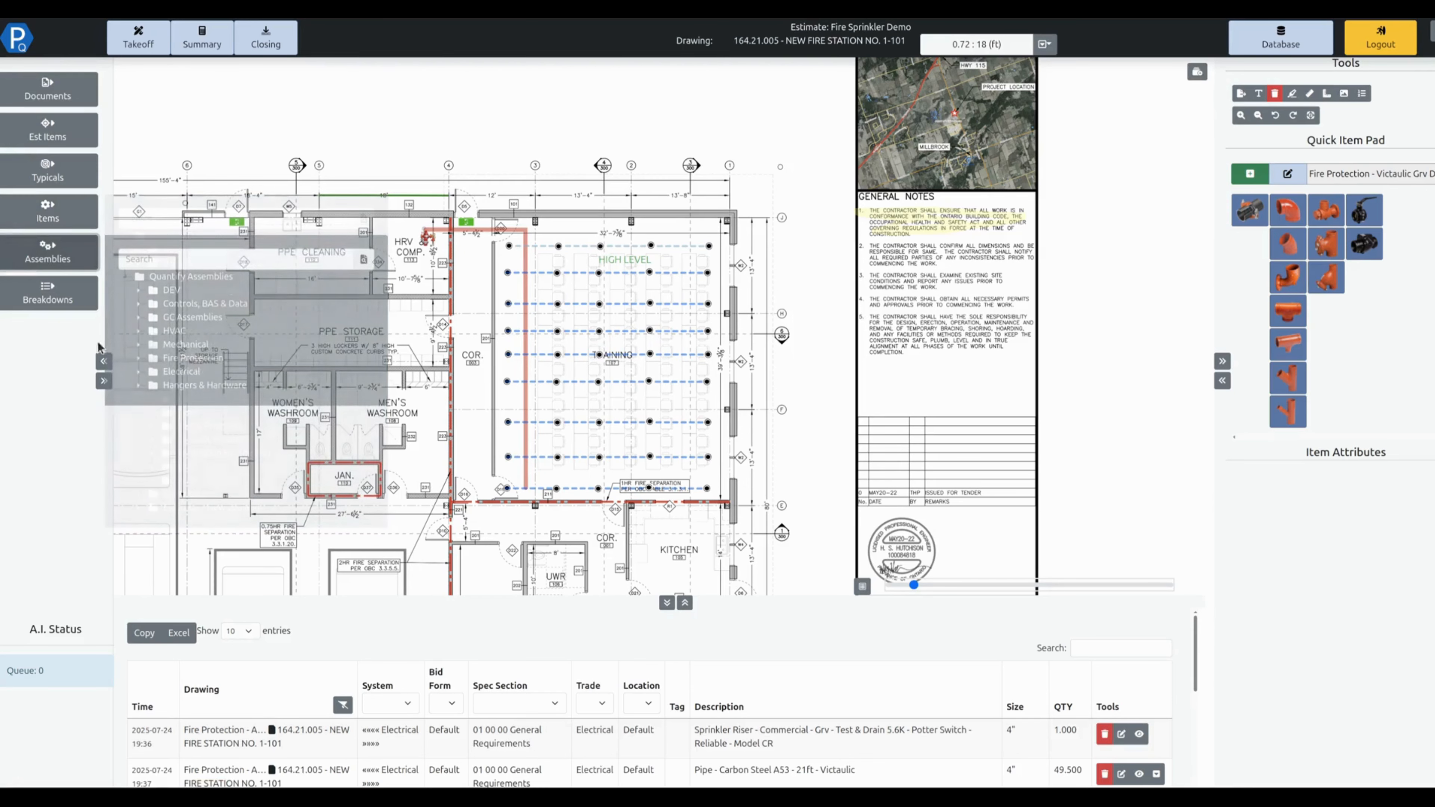
left_click(154, 362)
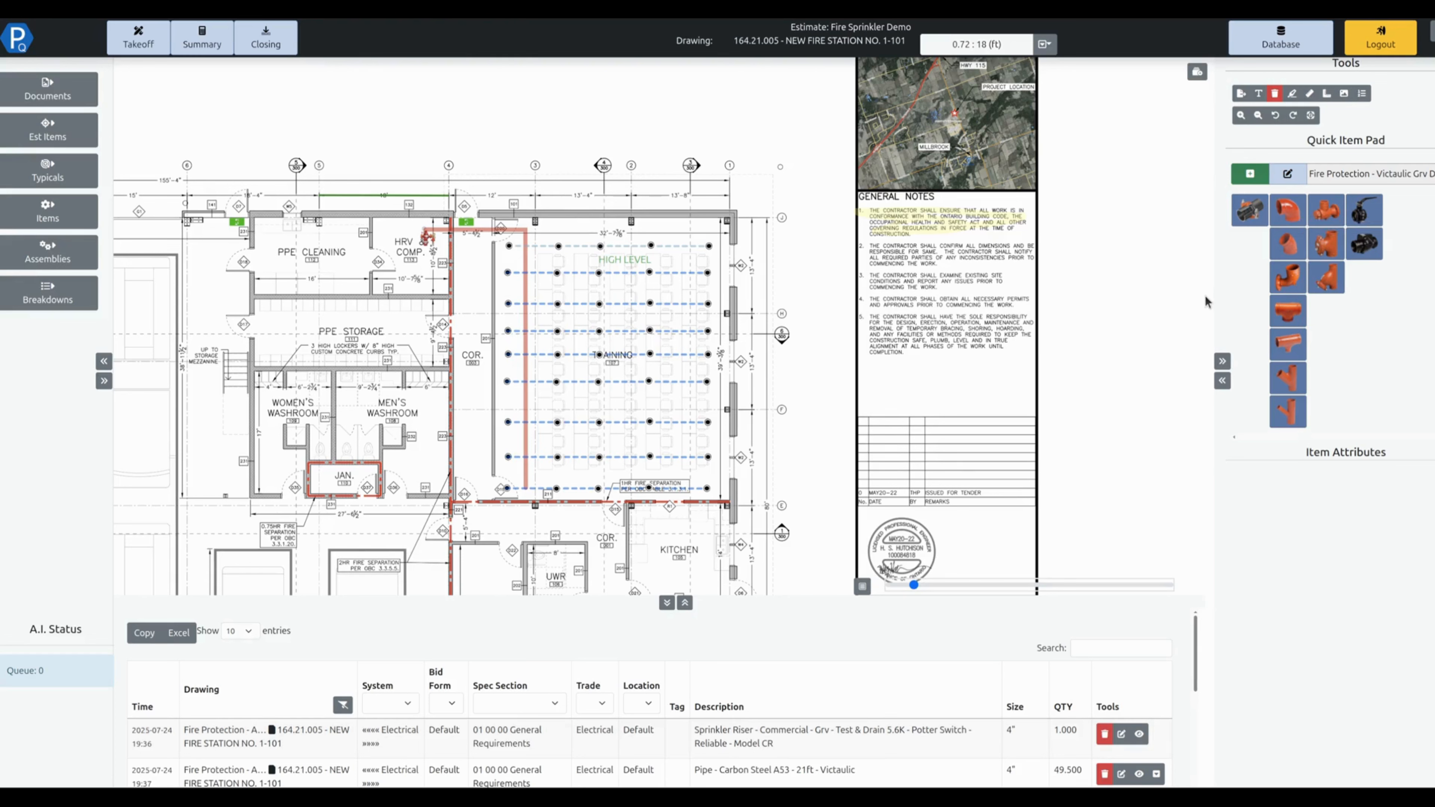
View the Fire Protection quick item pads Drafting - CPVC - DOM, Drafting - Vic and Wet Pipe in turn.
left_click(1367, 176)
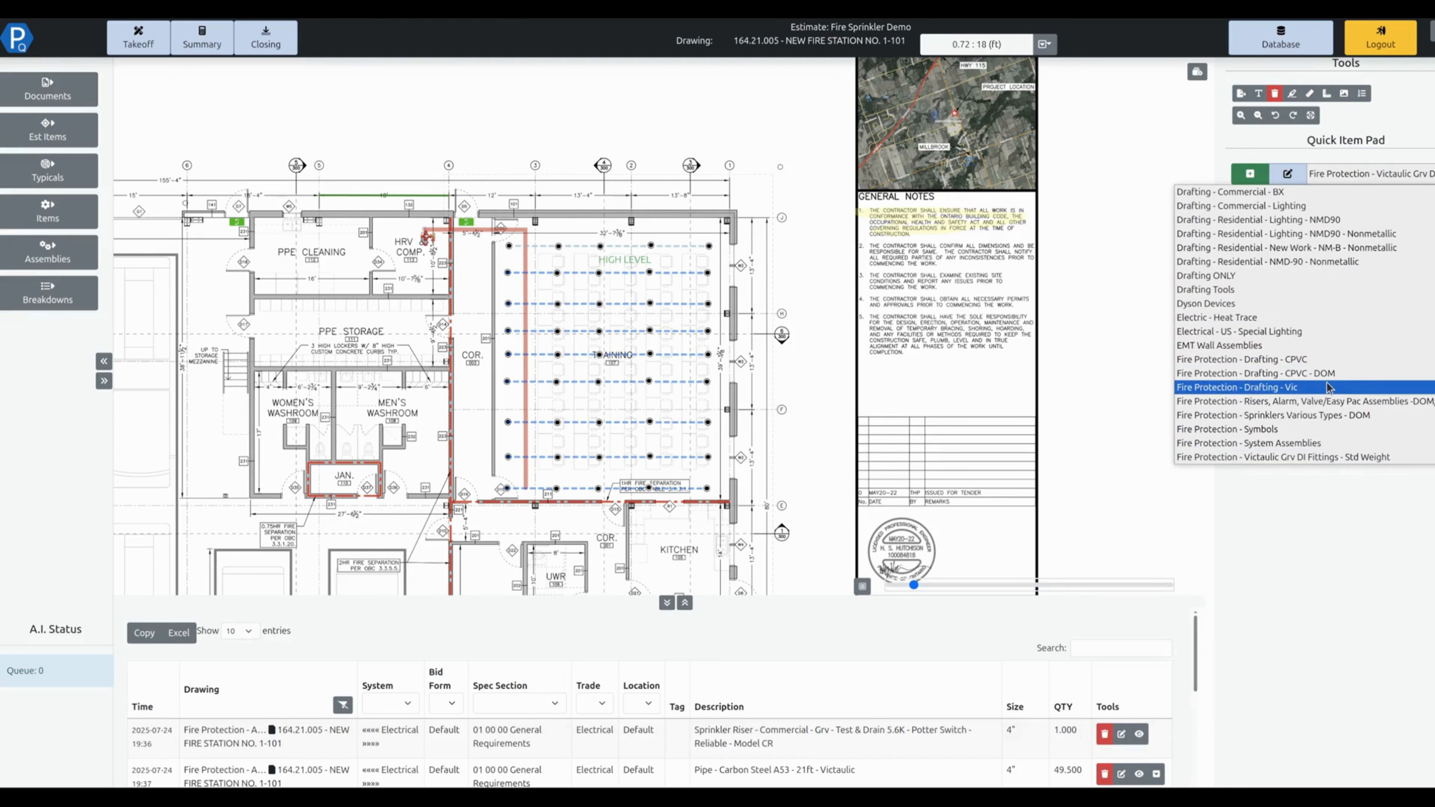
left_click(1263, 374)
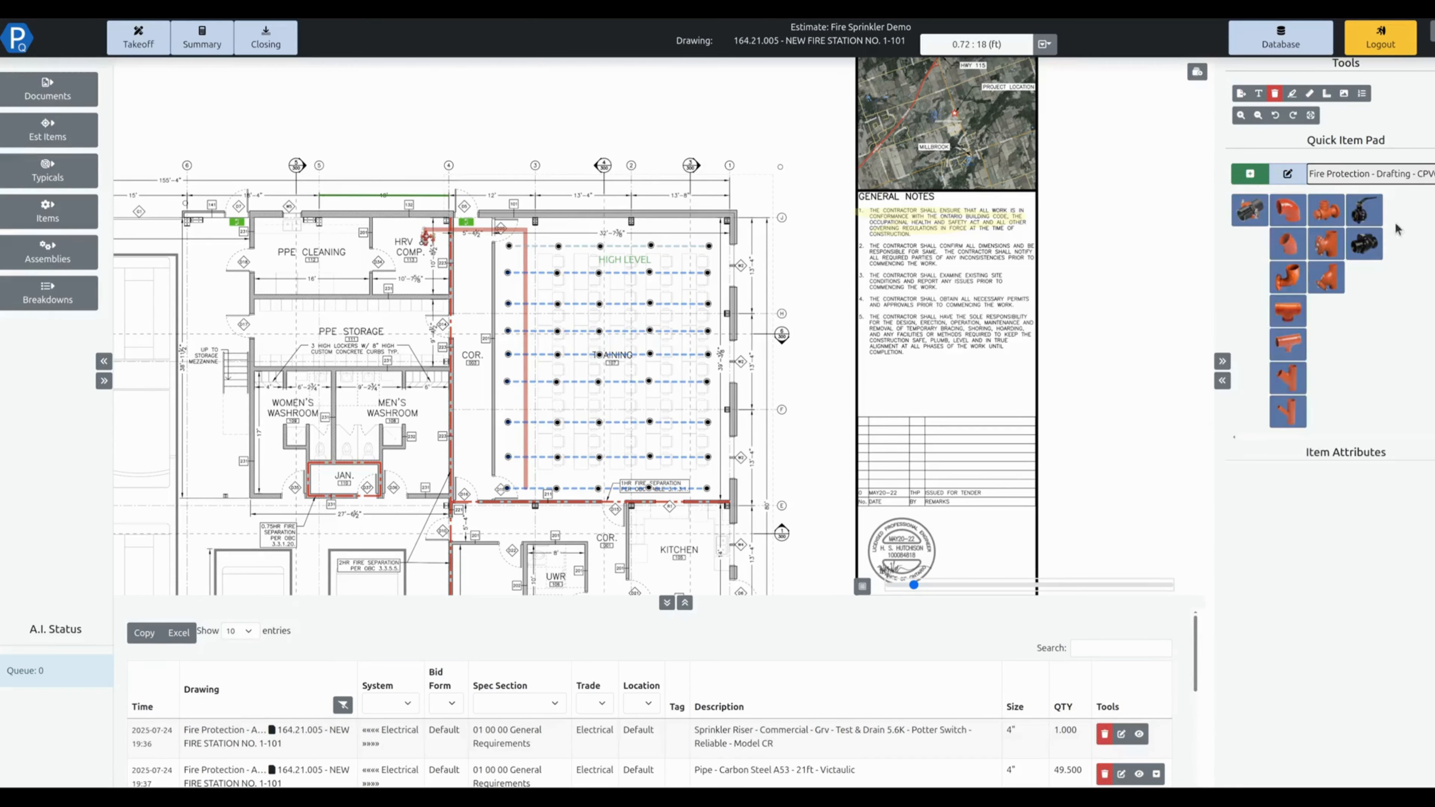
left_click(1414, 180)
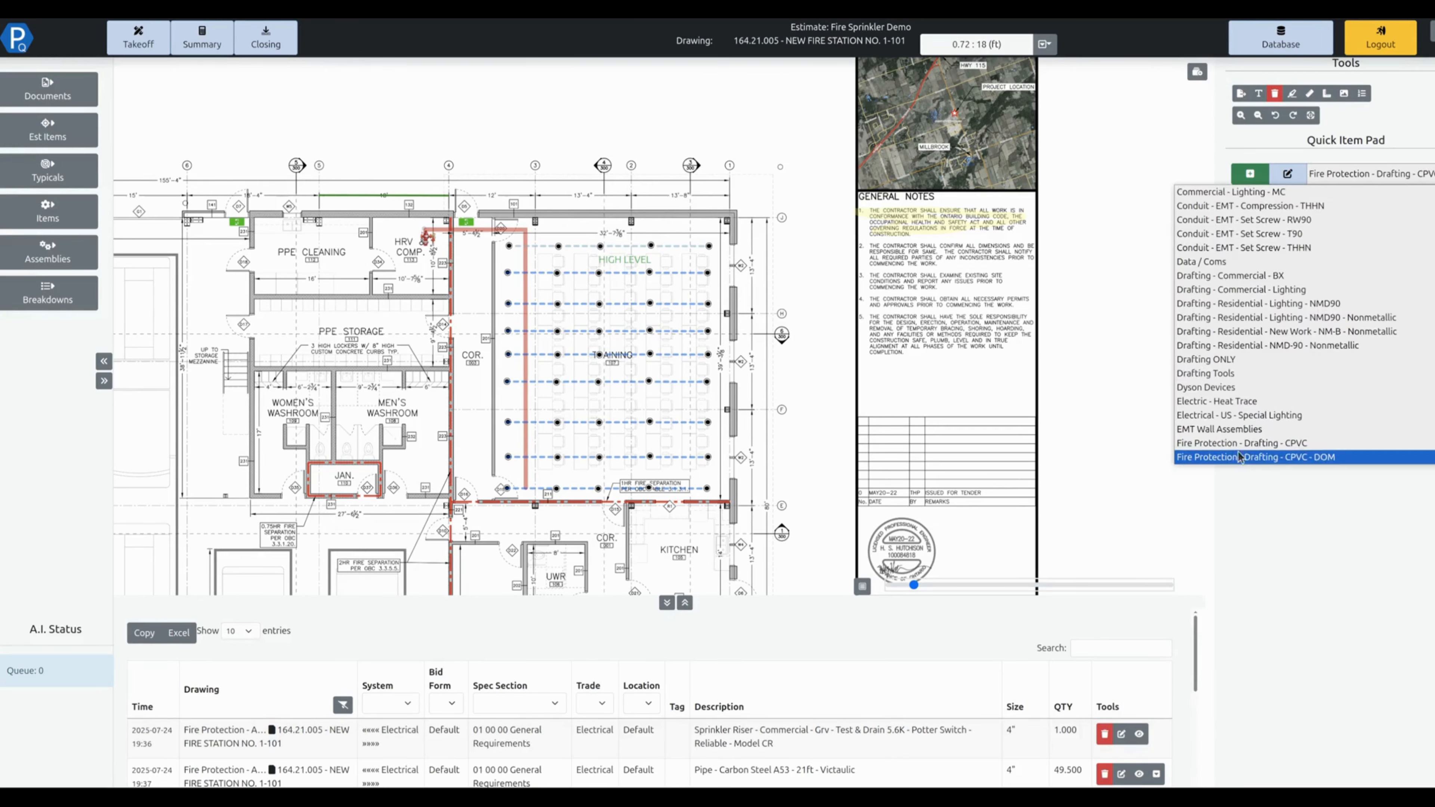
scroll(1271, 408, "down", 1)
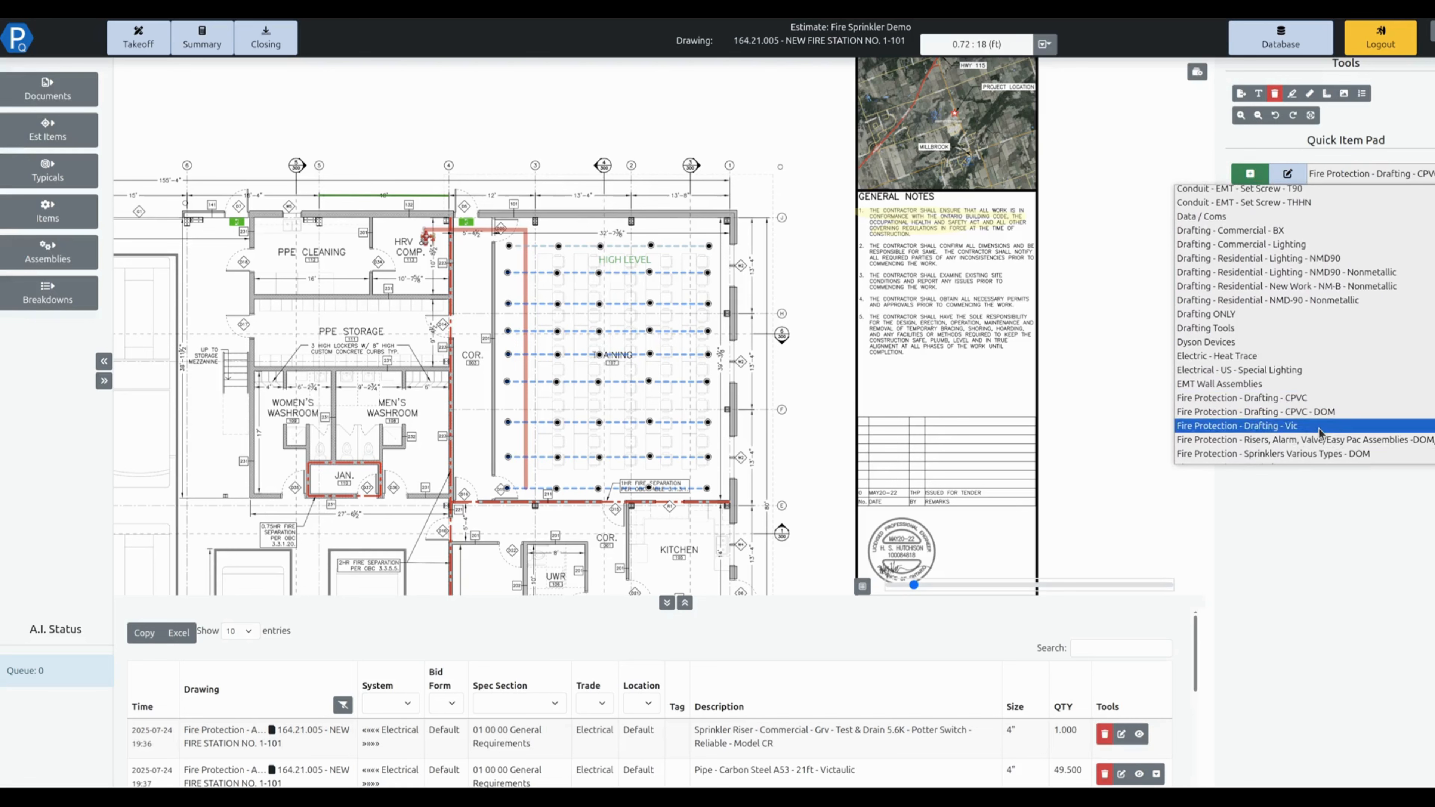
left_click(1271, 426)
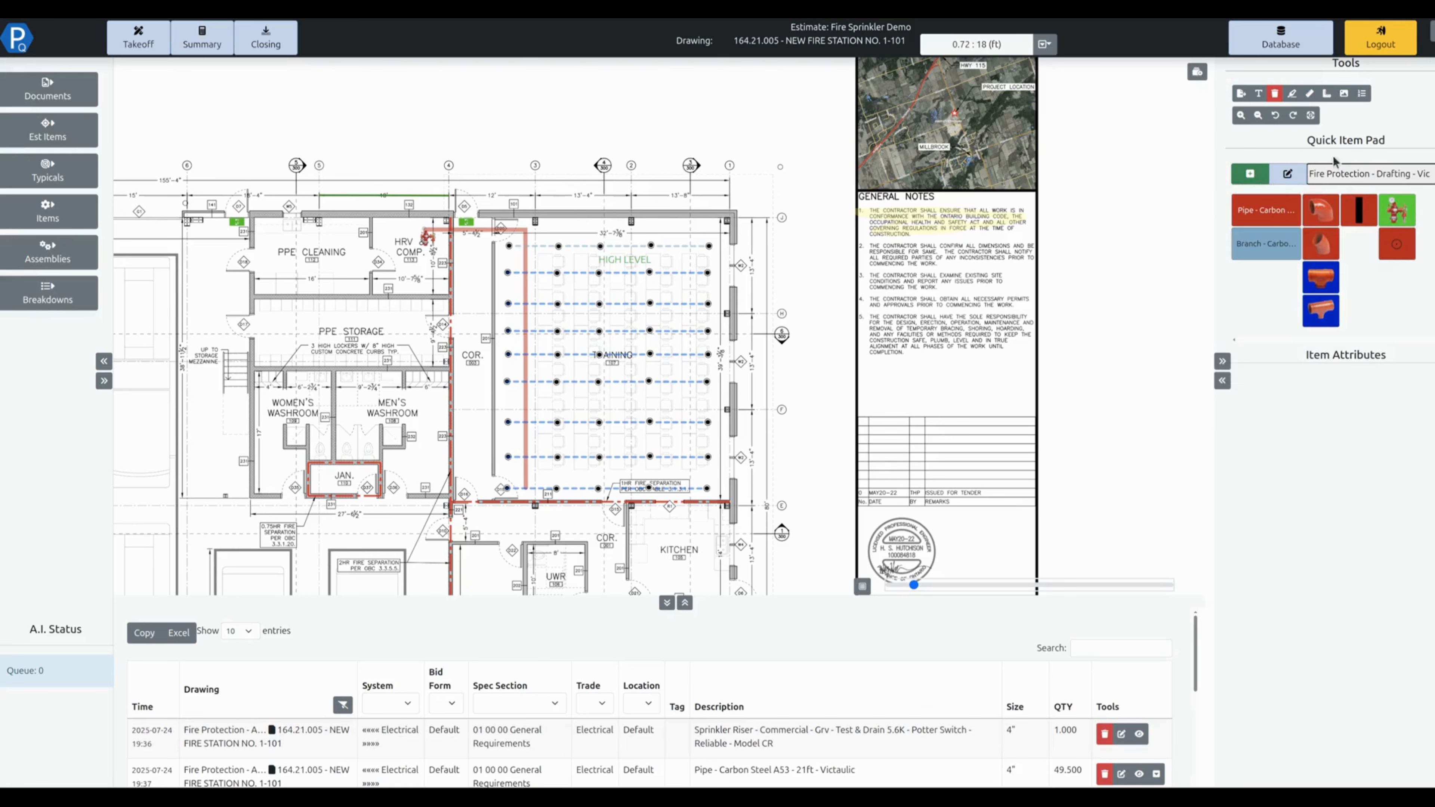
left_click(1384, 175)
scroll(1328, 317, "down", 3)
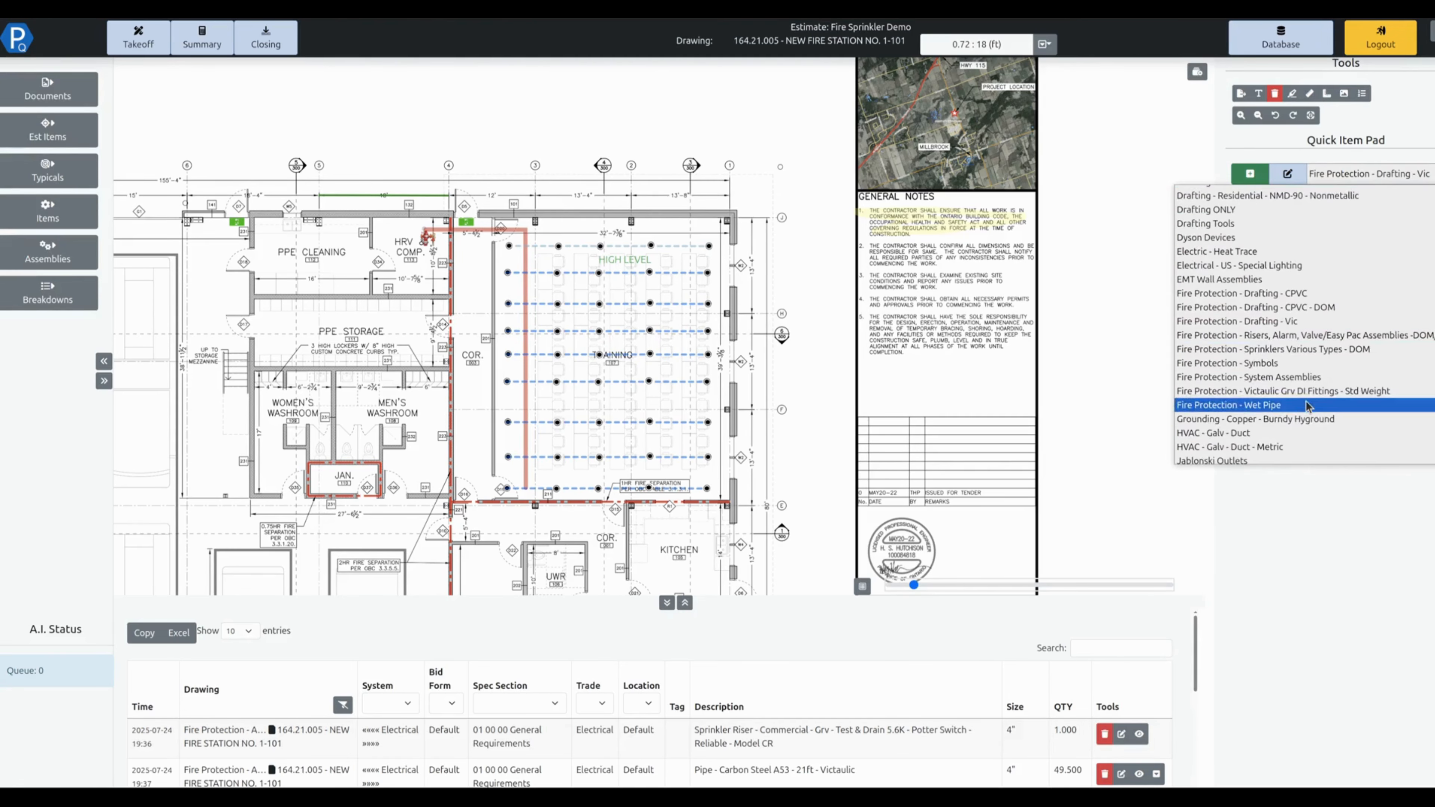
left_click(1287, 405)
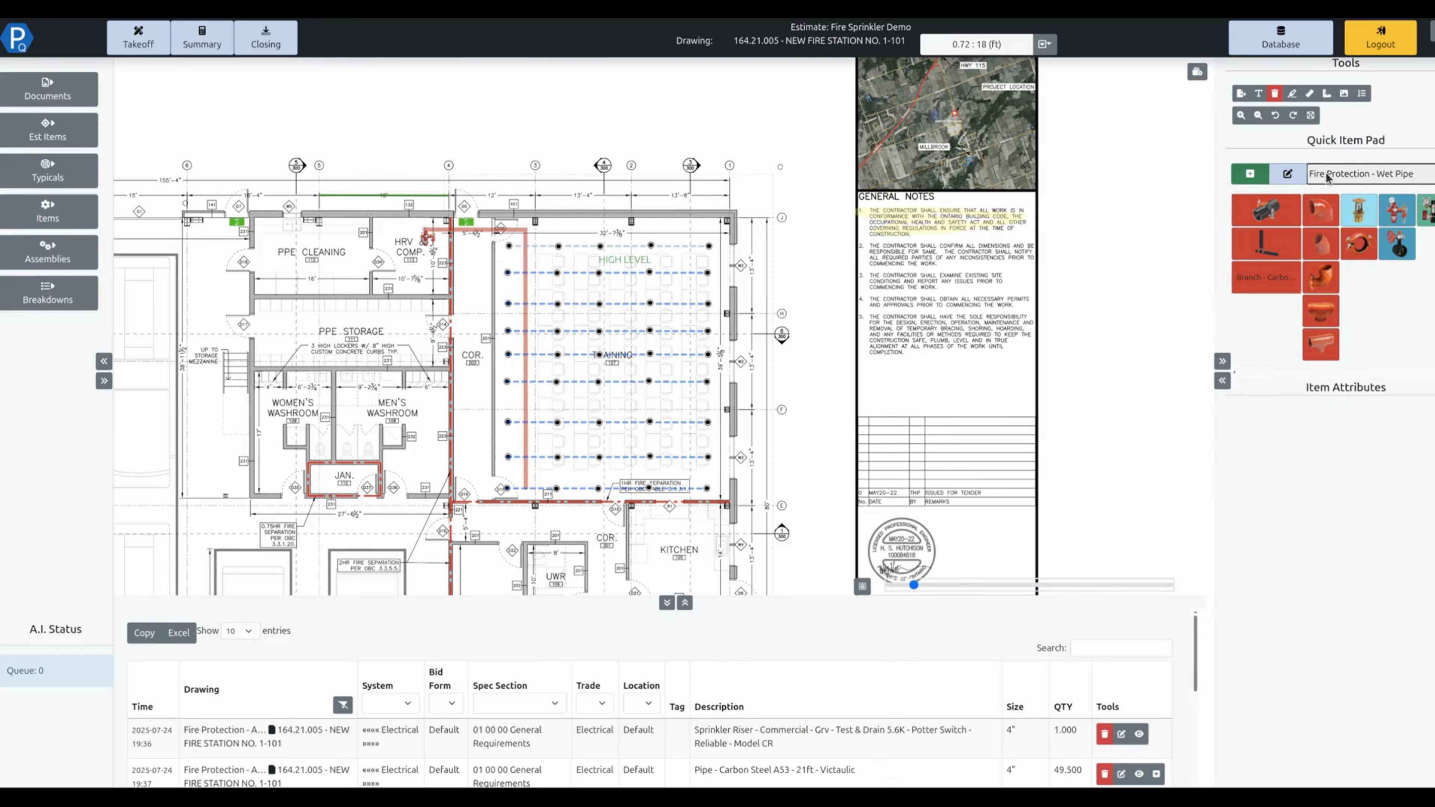
Create a new quick item pad named "My QIP".
left_click(1249, 173)
left_click(36, 76)
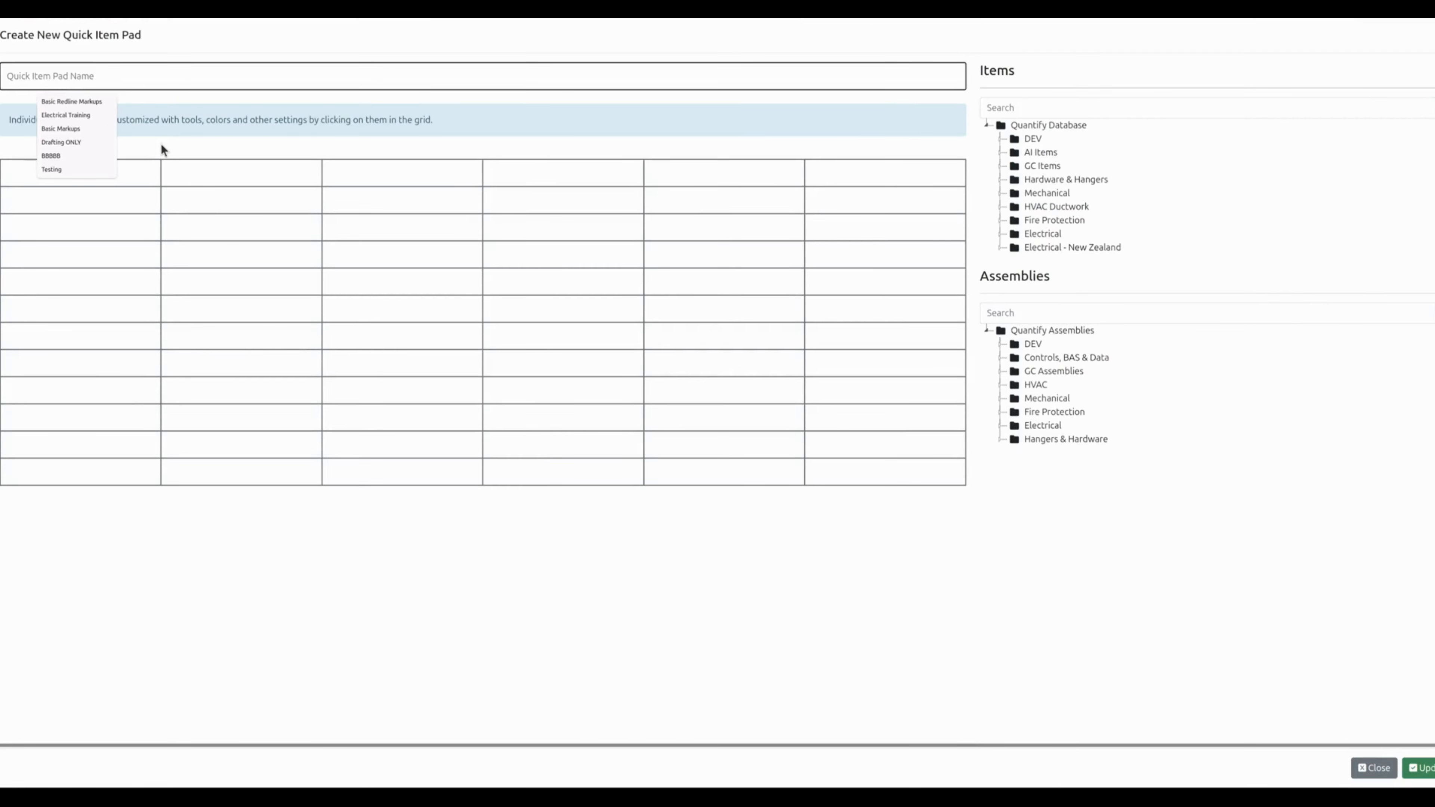
type("My Q")
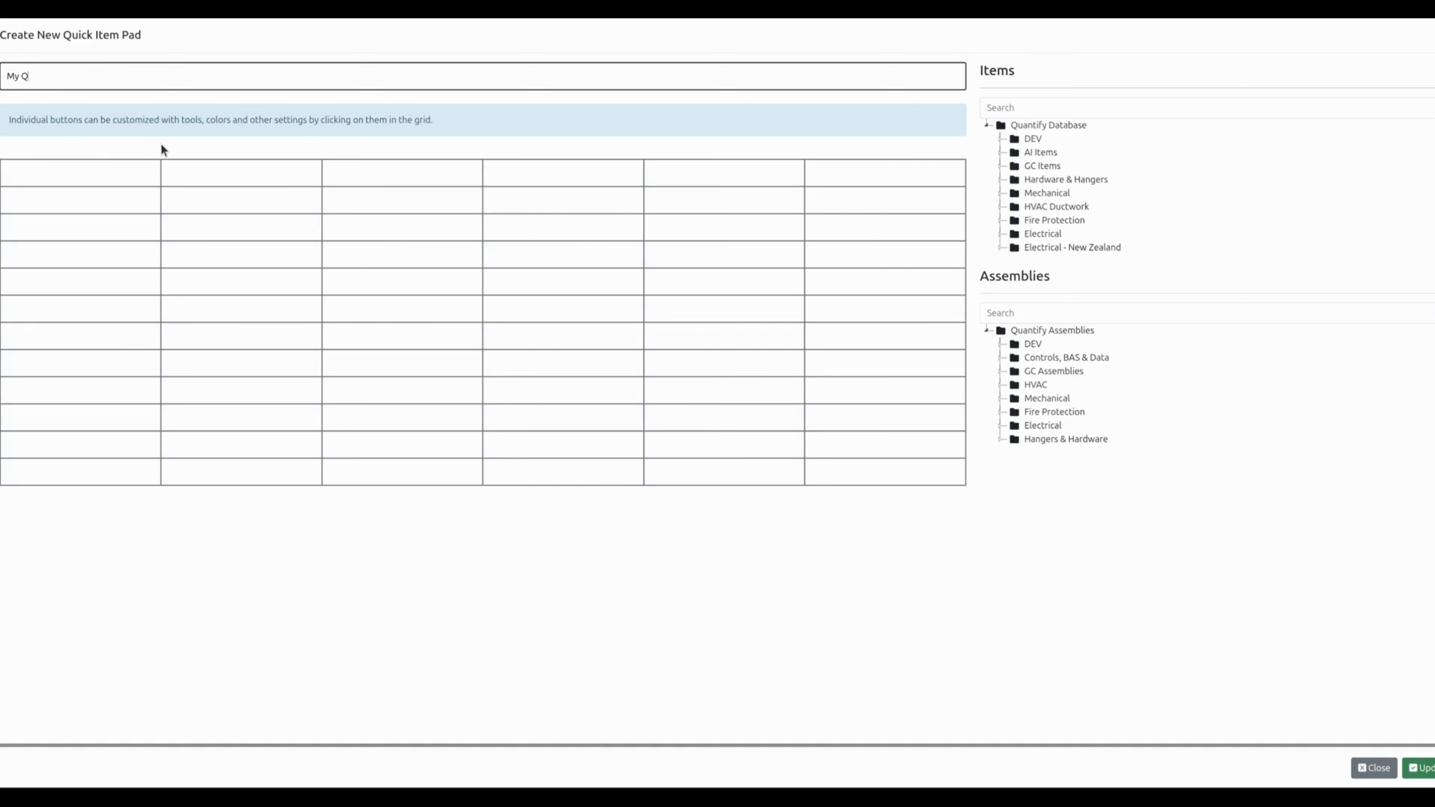
type("IP")
Place the 1" Drop/Sprig - DOM assembly from Fire Protection's OH System folder in the grid's first cell.
left_click(1001, 411)
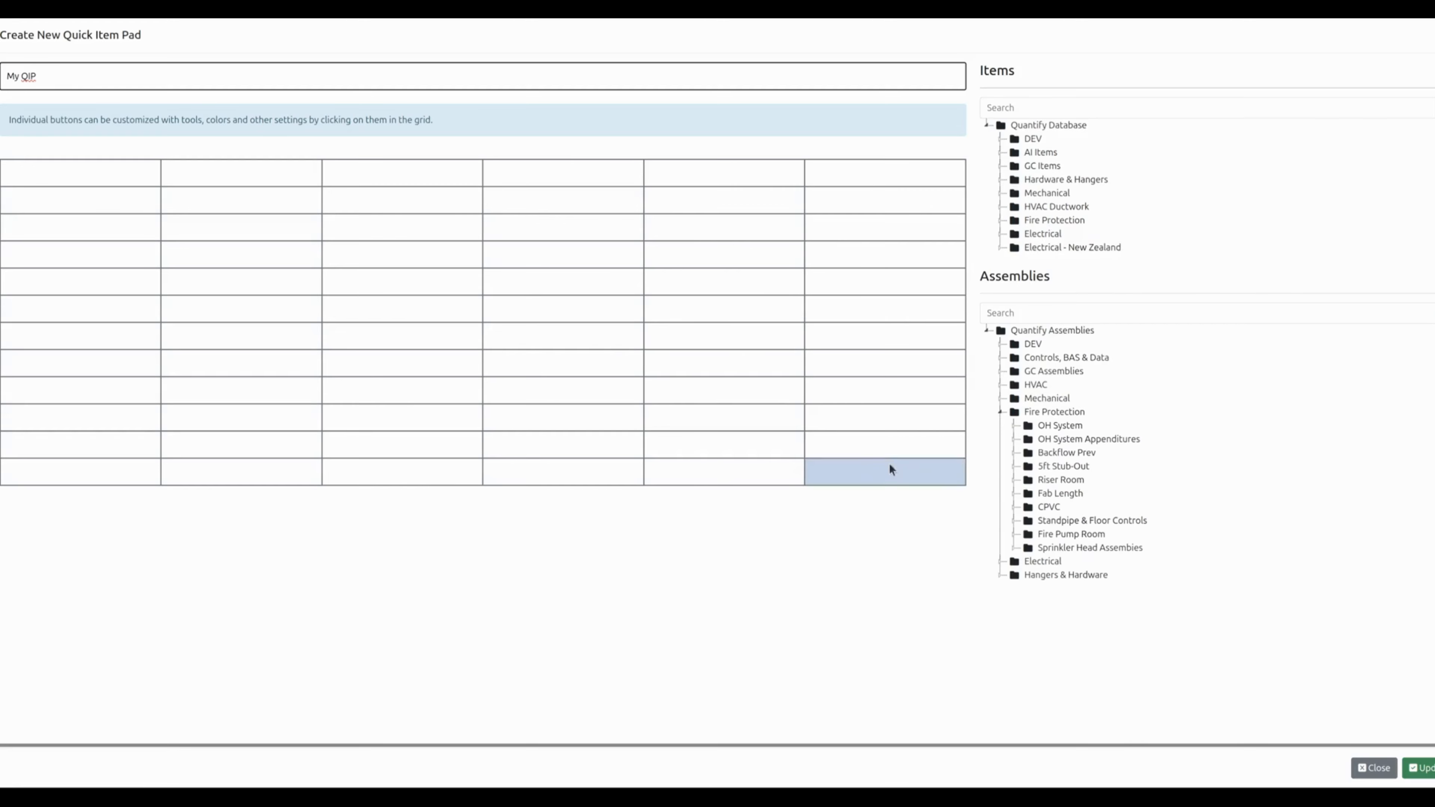
left_click(1014, 440)
left_click(1014, 425)
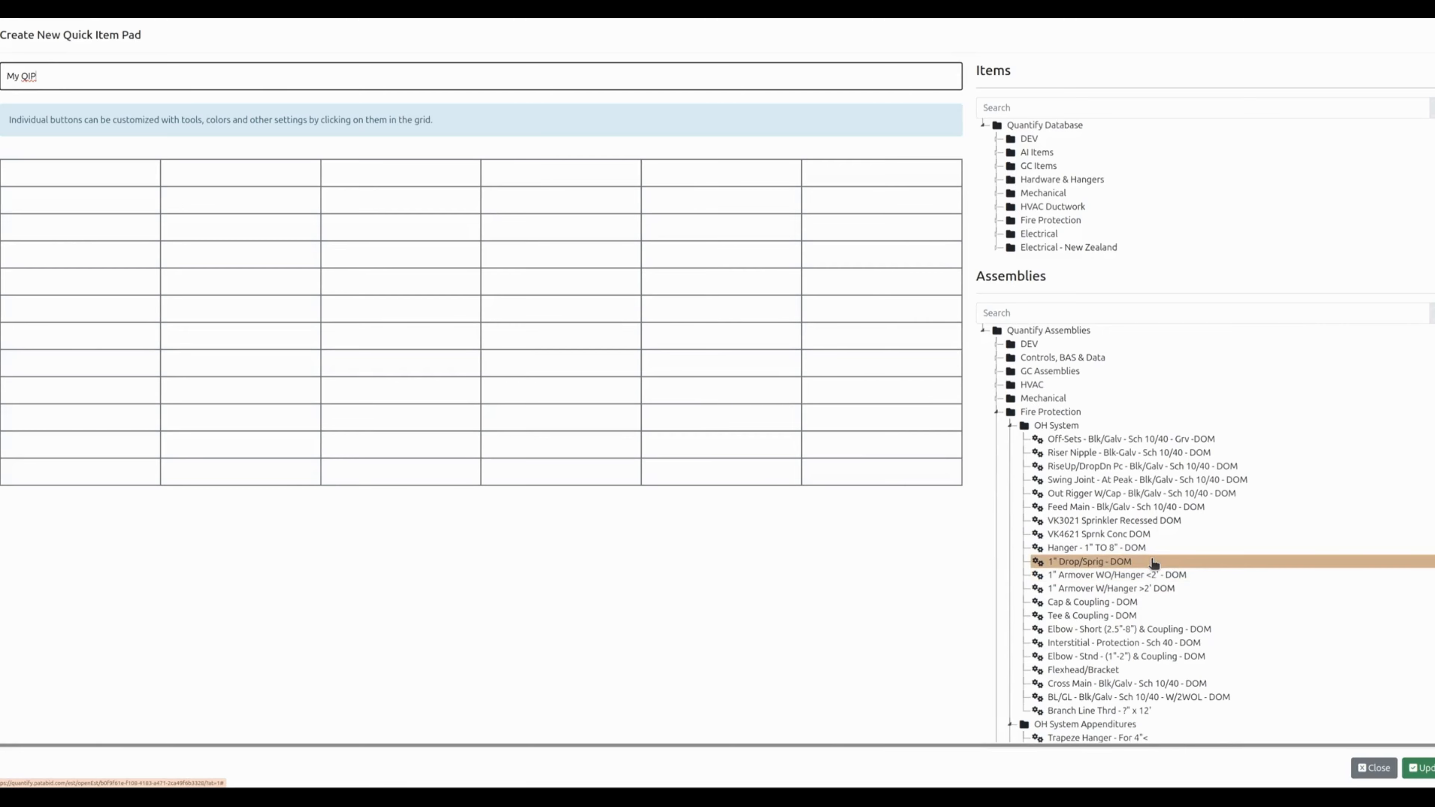
left_click_drag(1155, 565, 96, 182)
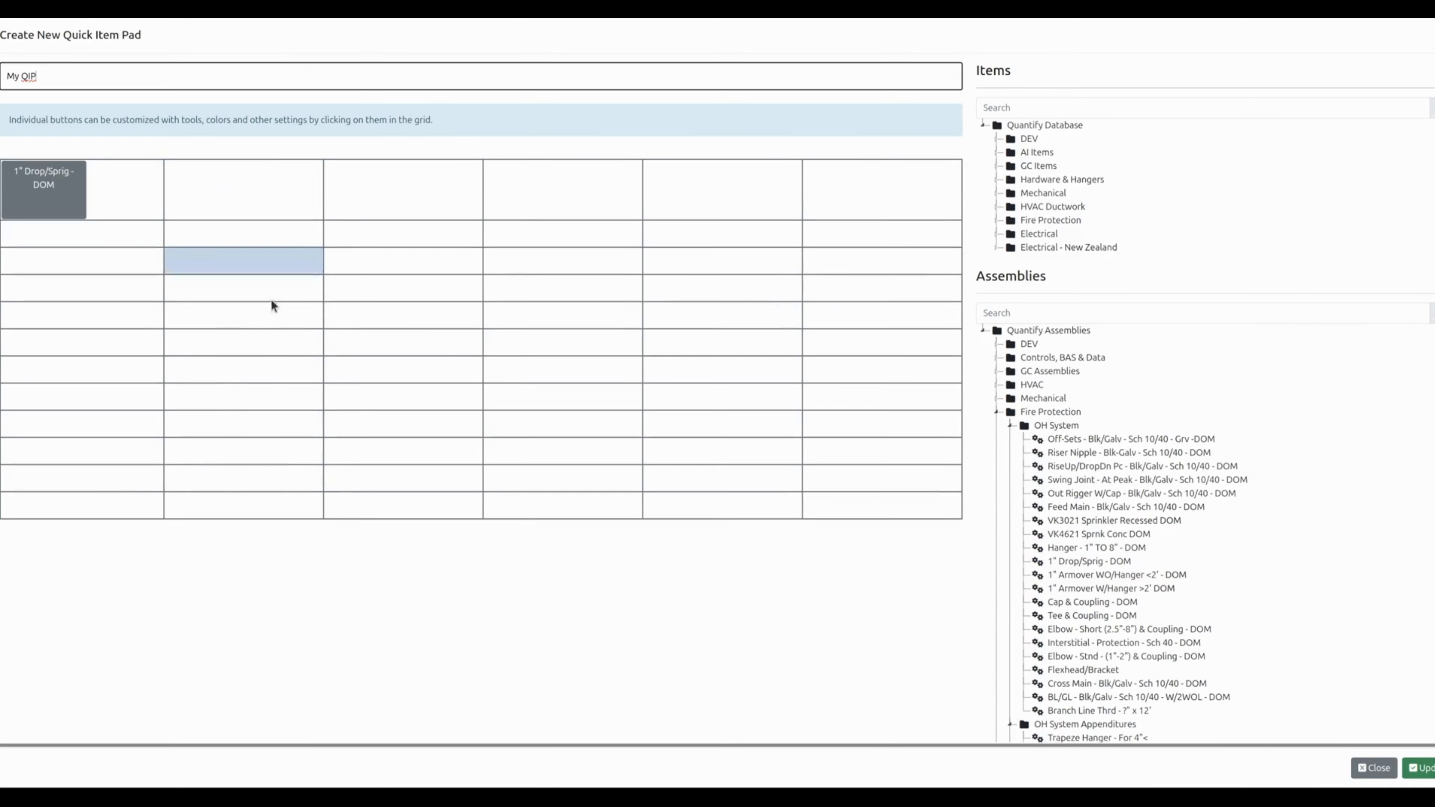
Add BL/GL - Blk/Galv - Sch 10/40 - W/2WOL - DOM and Branch Line Thrd - ?" x 12' side by side in the grid's second row.
scroll(1125, 559, "down", 1)
scroll(1125, 563, "down", 1)
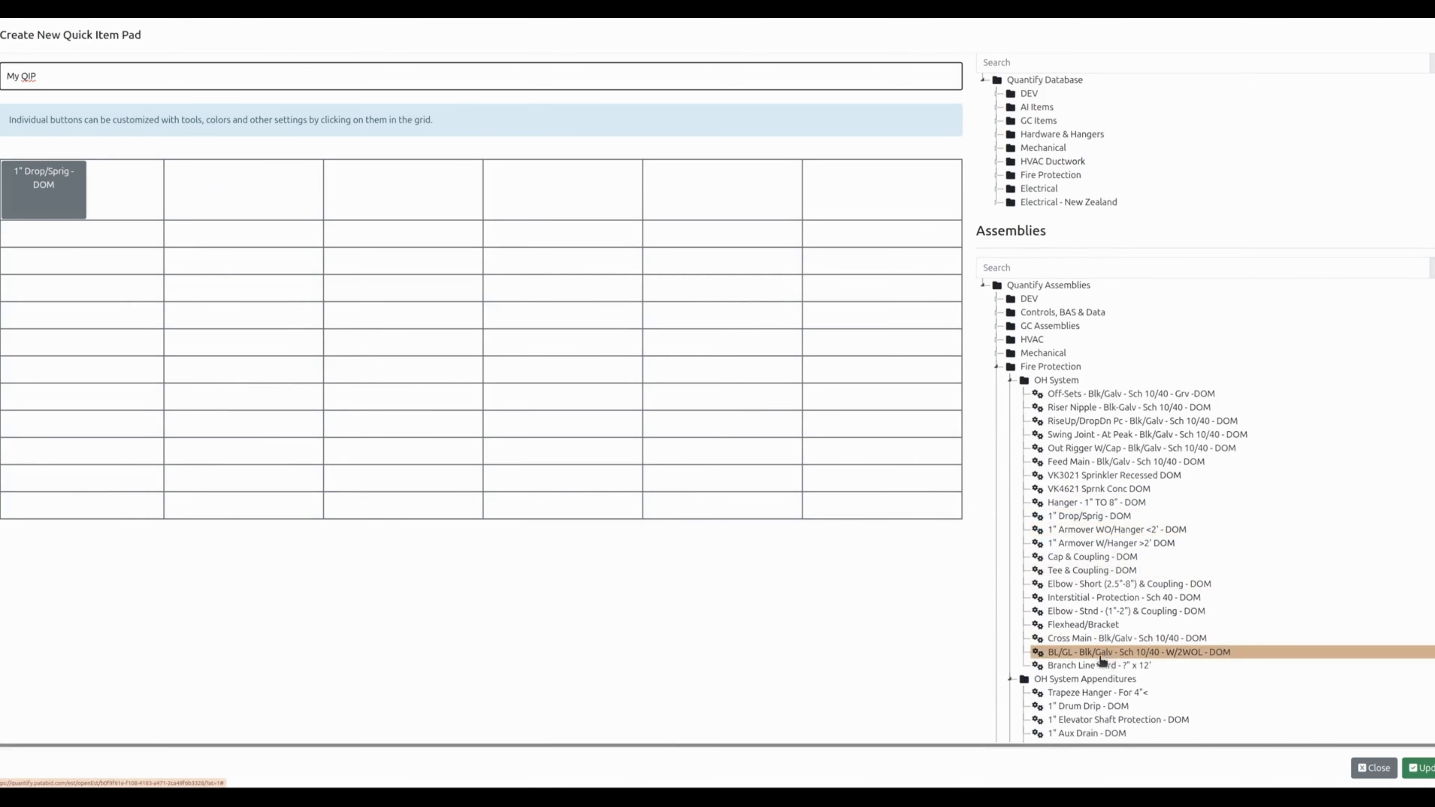
left_click_drag(1102, 653, 93, 272)
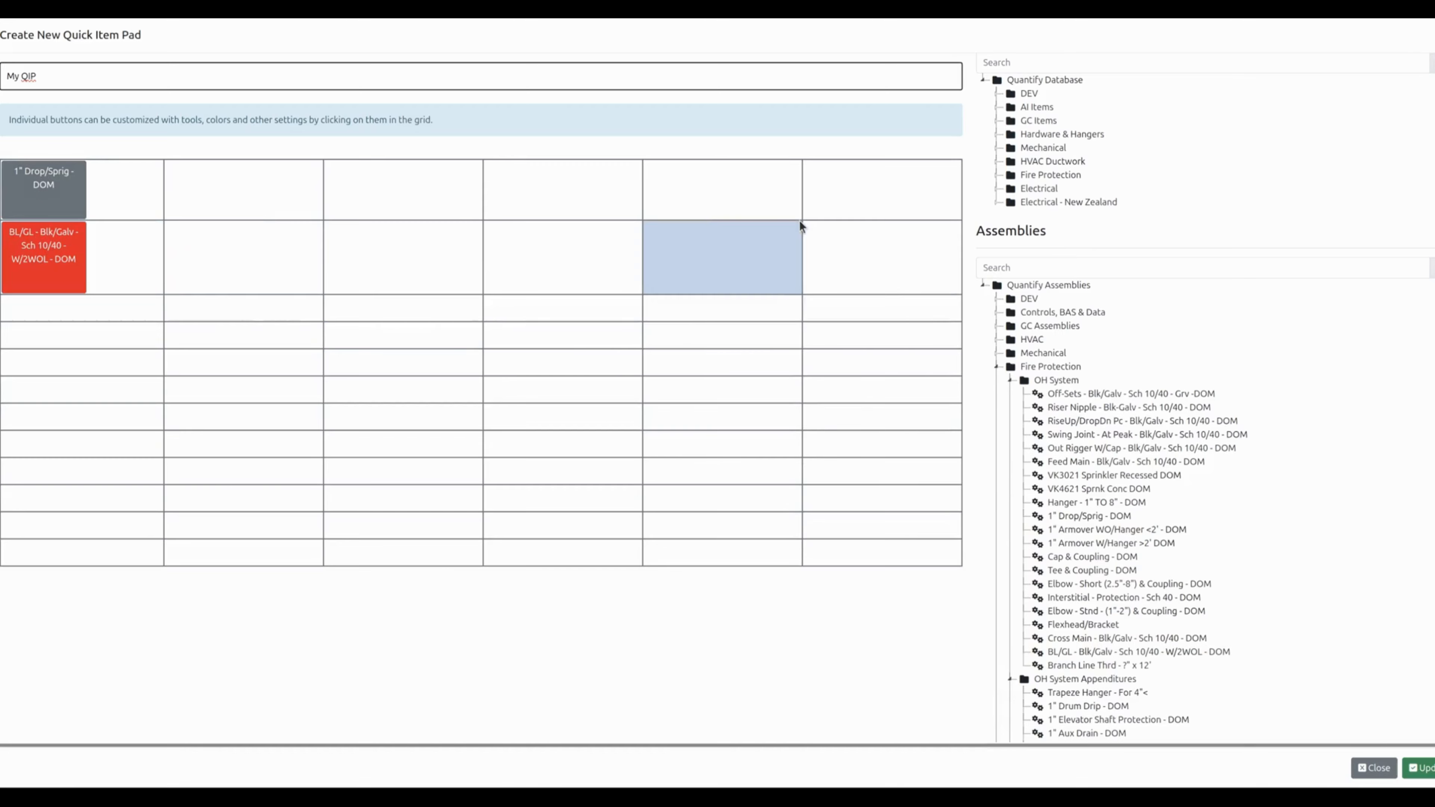
scroll(1102, 564, "down", 2)
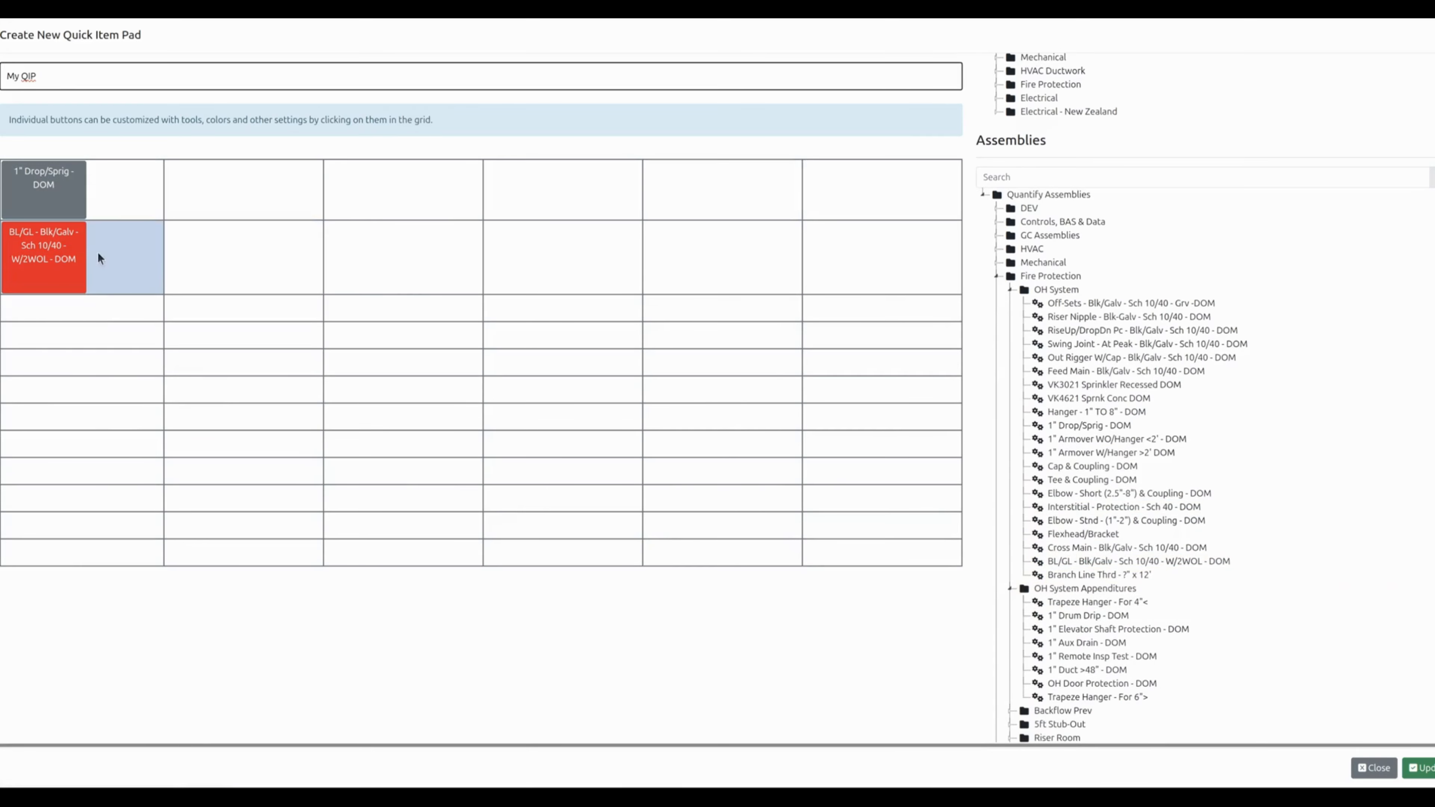
left_click_drag(1076, 573, 192, 260)
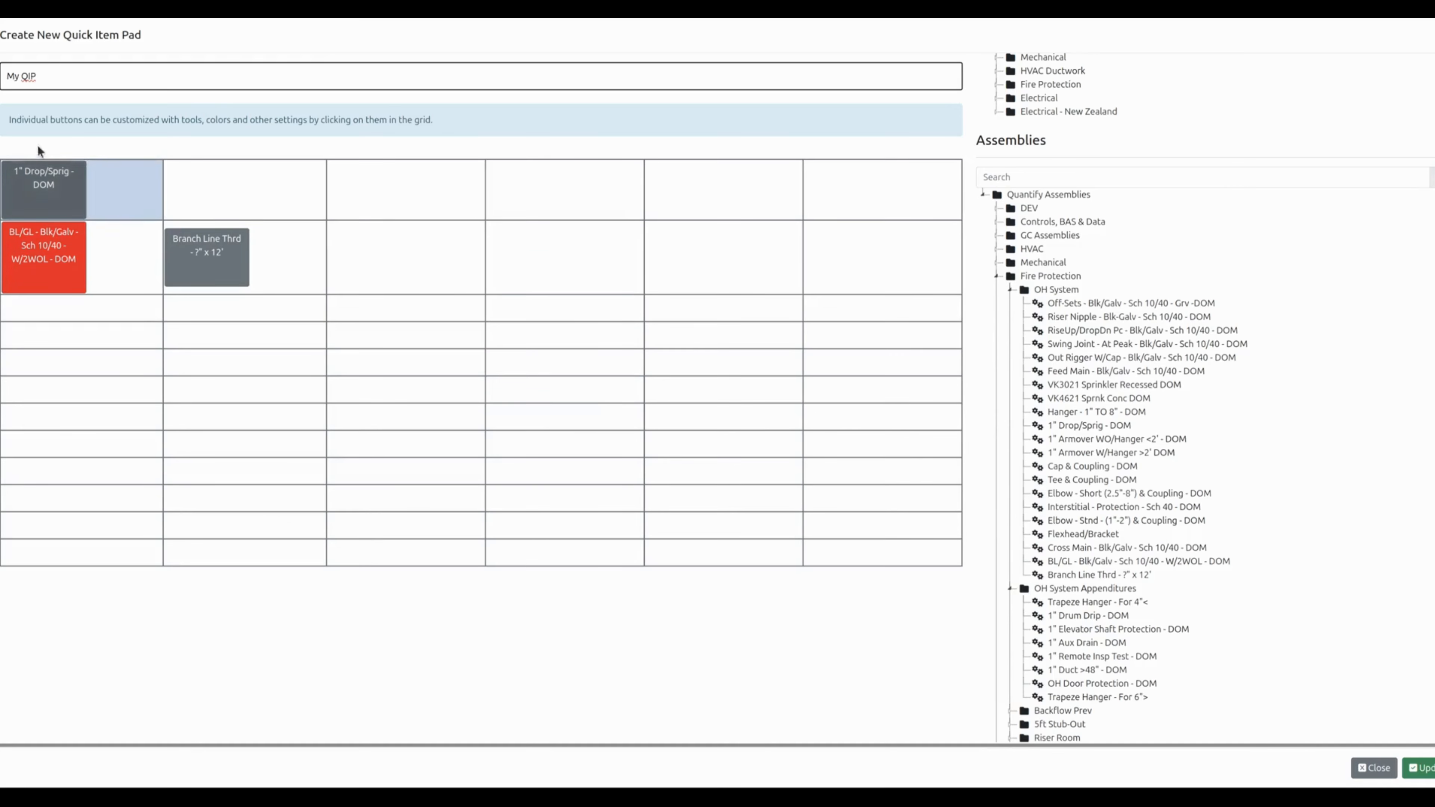
Change the colour of the 1" Drop/Sprig - DOM button to purple.
left_click(71, 201)
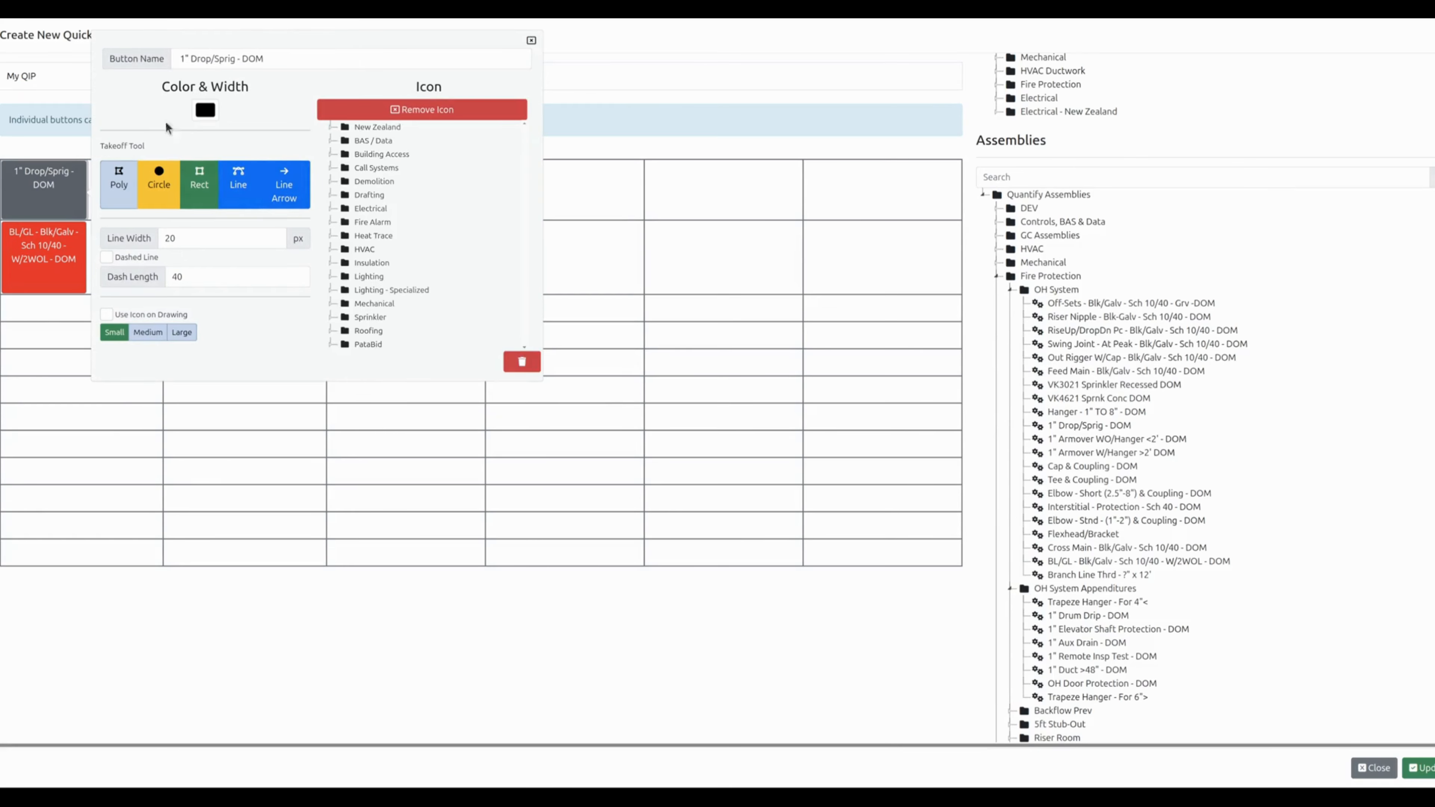
left_click(204, 113)
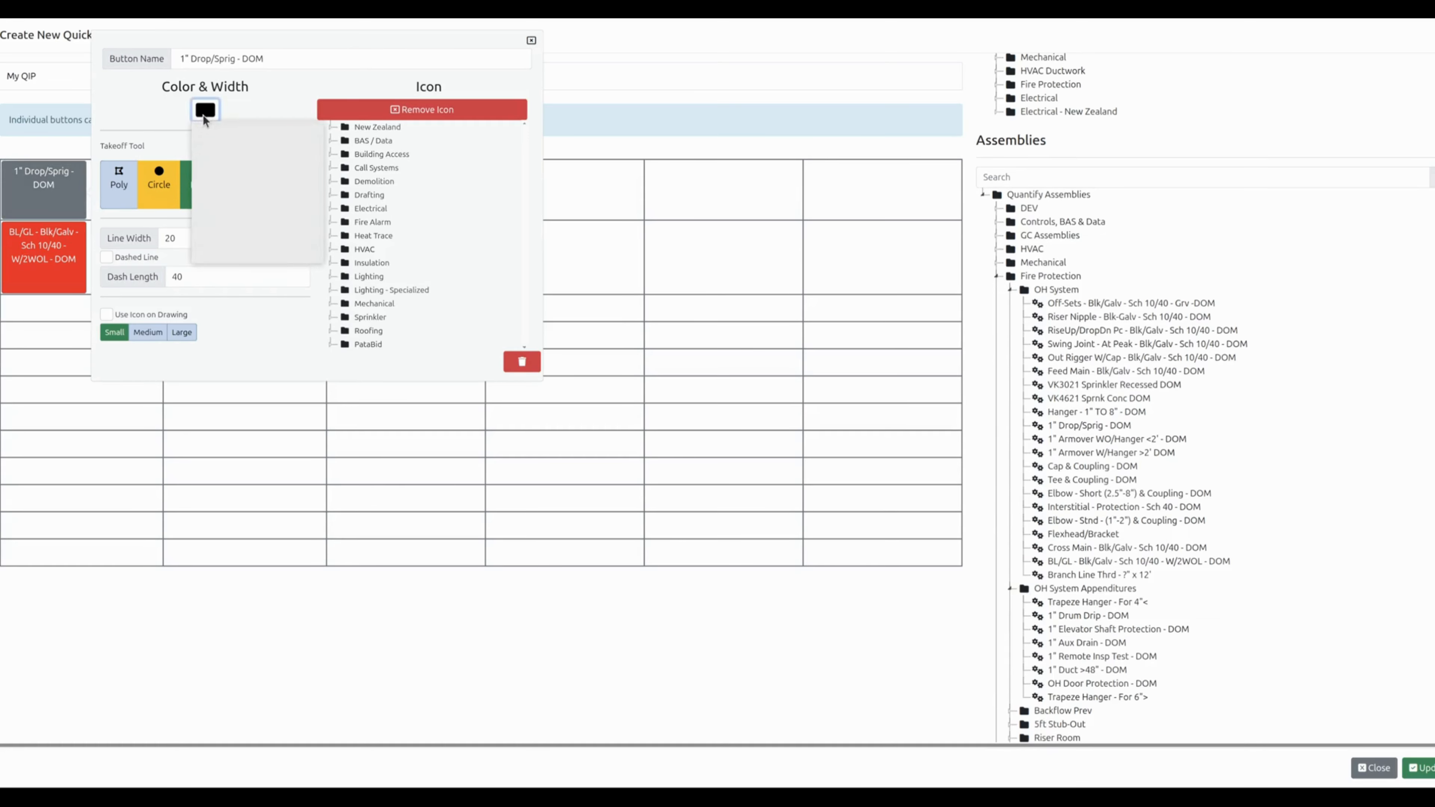
left_click_drag(263, 212, 253, 212)
left_click(297, 116)
left_click(206, 111)
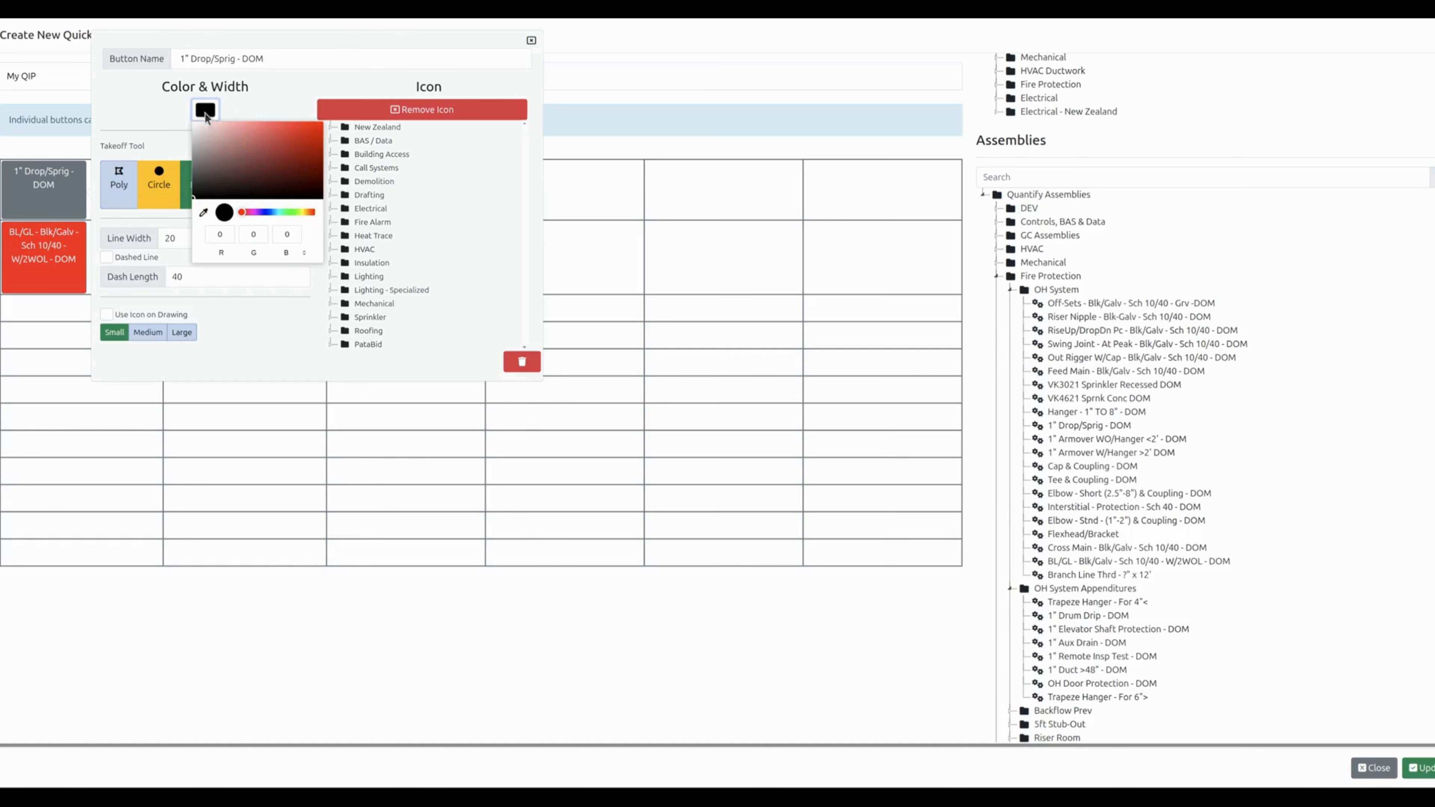
left_click(282, 167)
left_click(298, 119)
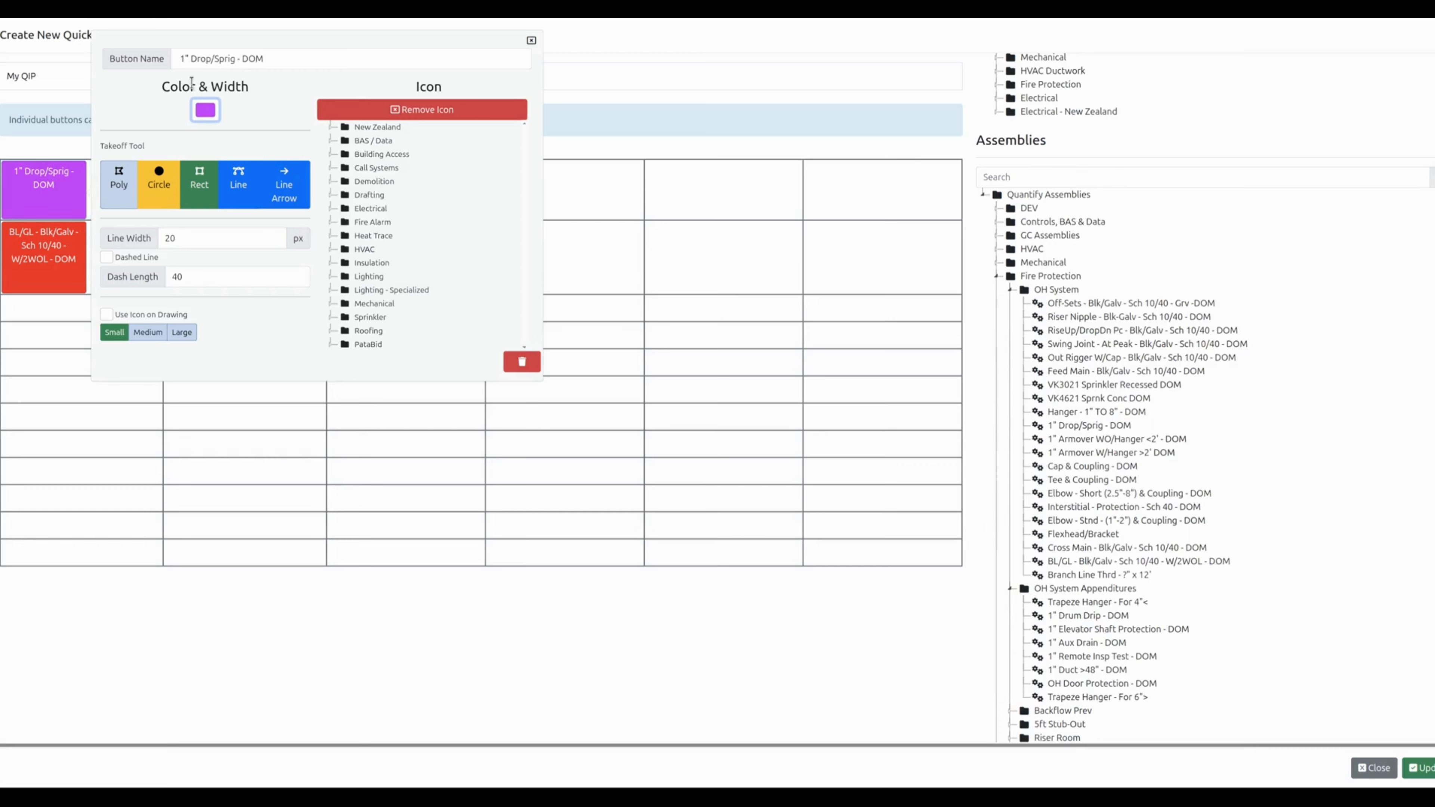
Shorten the purple button's name to 1" Drop/Sprig by removing the DOM suffix.
left_click(264, 56)
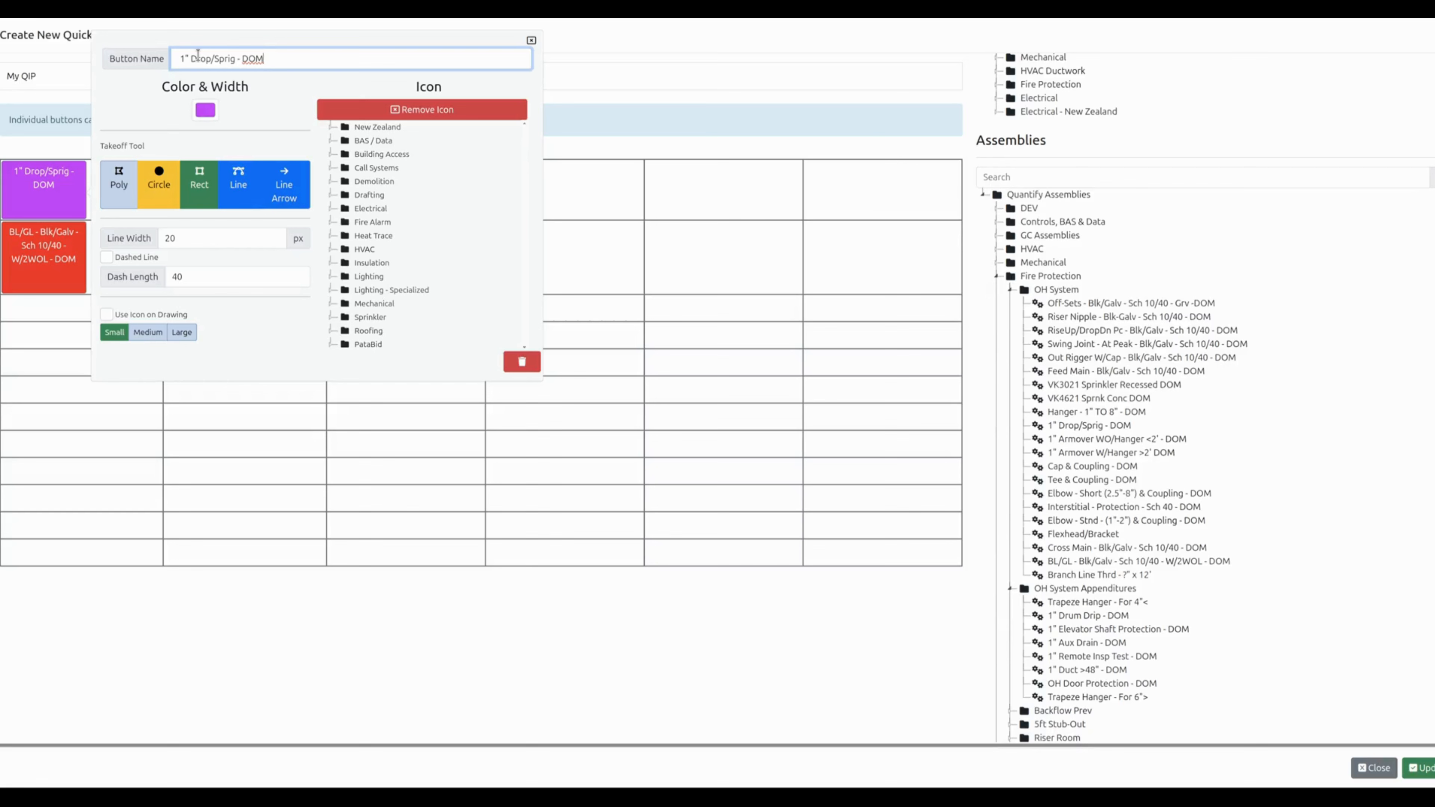
left_click_drag(205, 58, 236, 57)
left_click(238, 57)
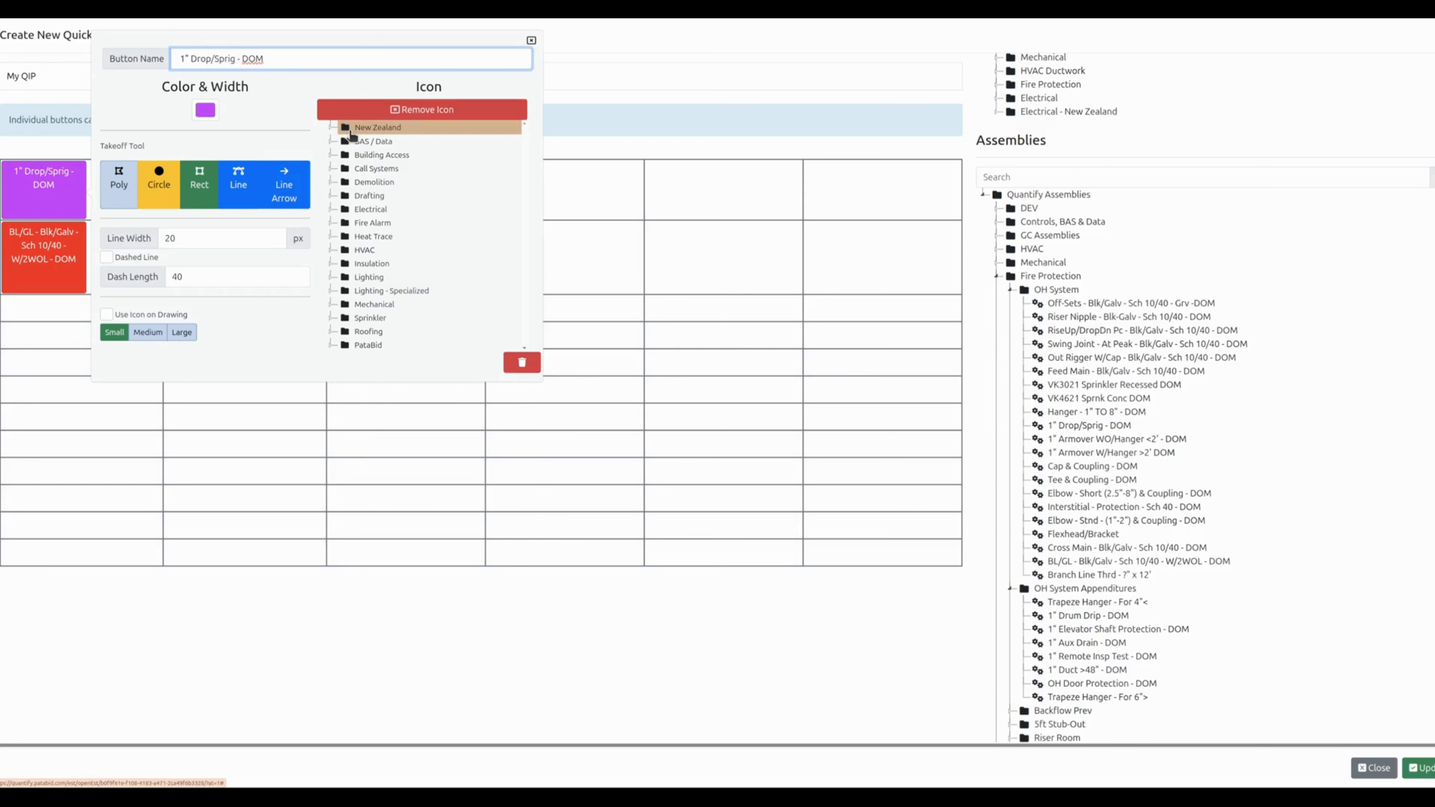
key("Delete")
key("Delete")
key("Delete")
key("Delete")
key("Delete")
key("Delete")
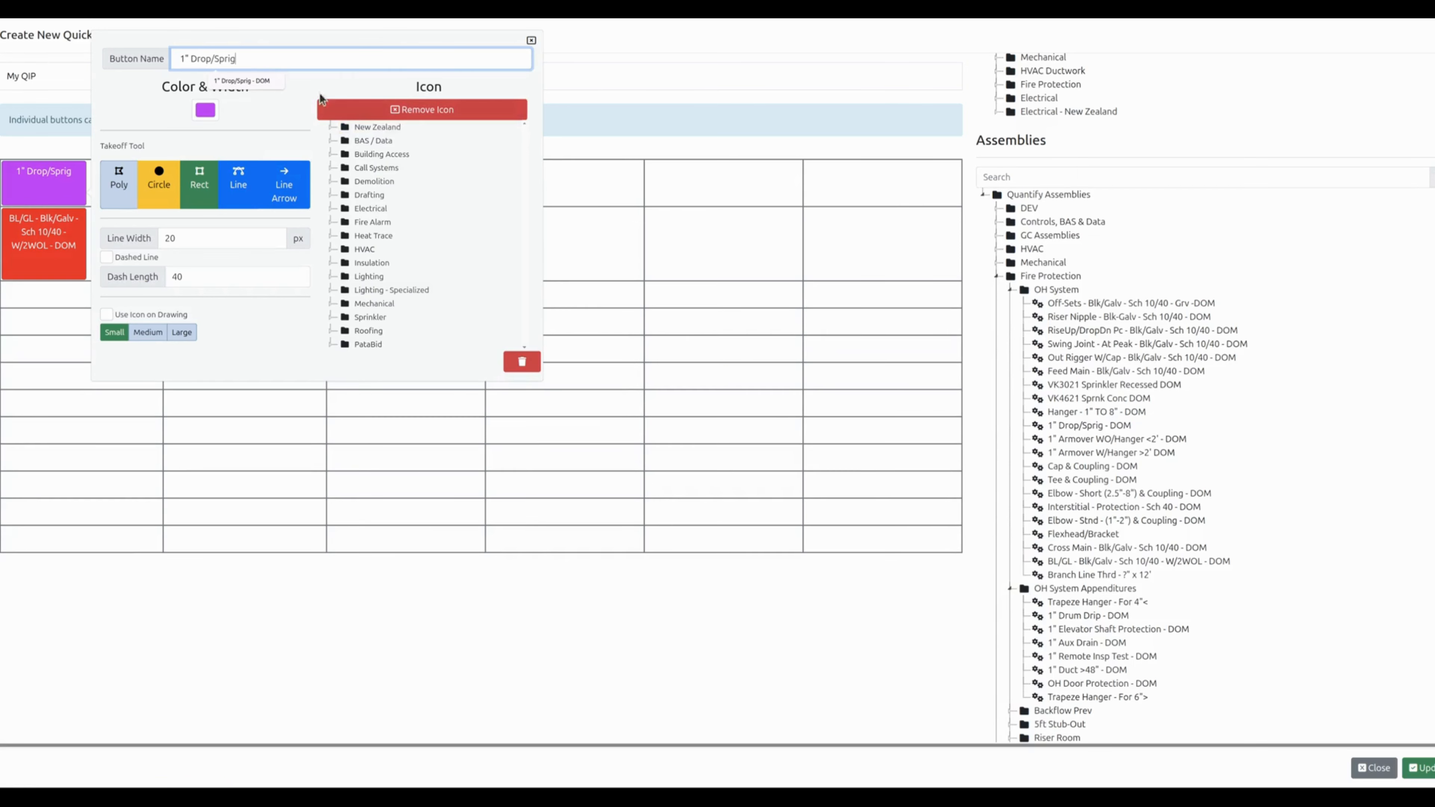
left_click(247, 123)
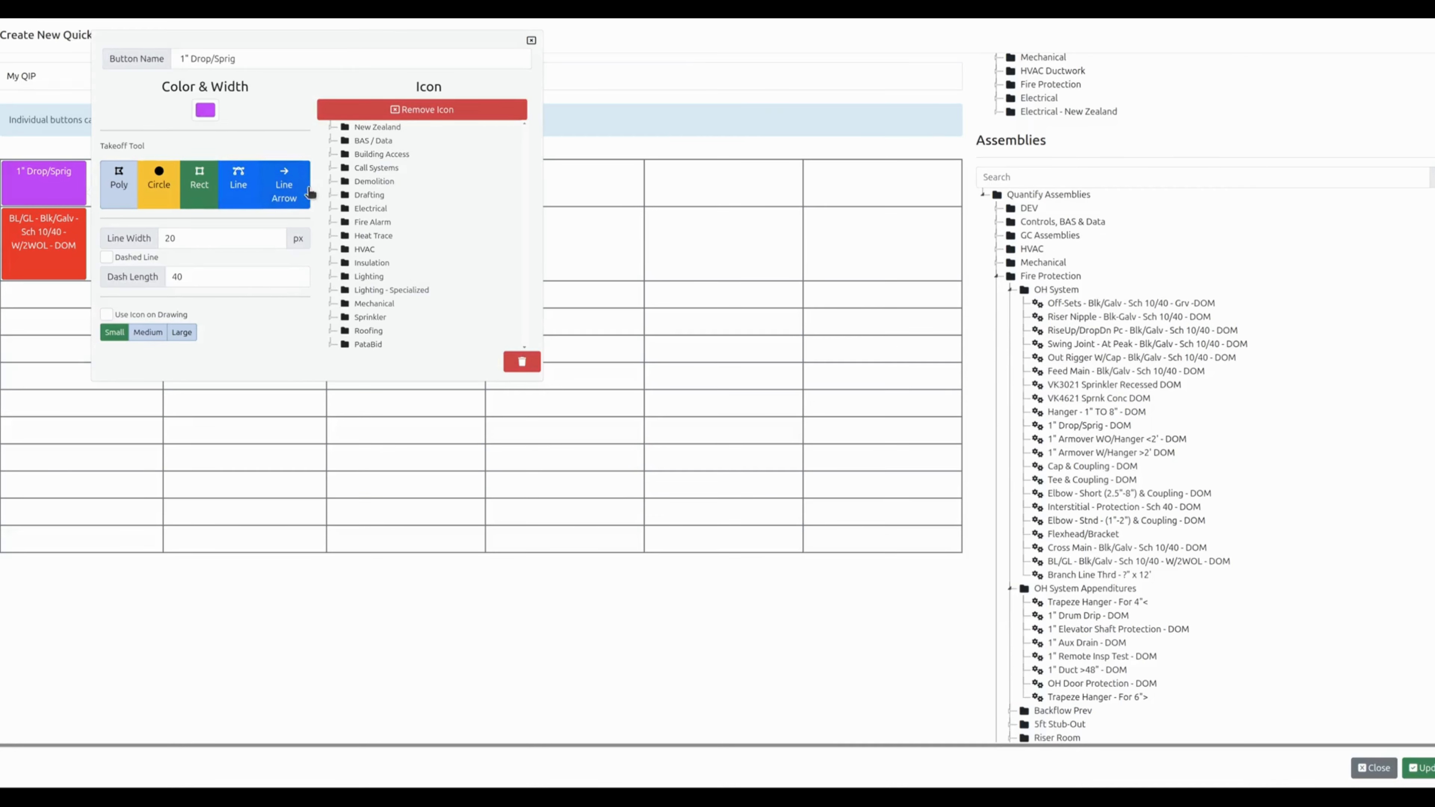
Set the 1" Drop/Sprig button's takeoff tool to Line with a line width of 12 px.
left_click(249, 194)
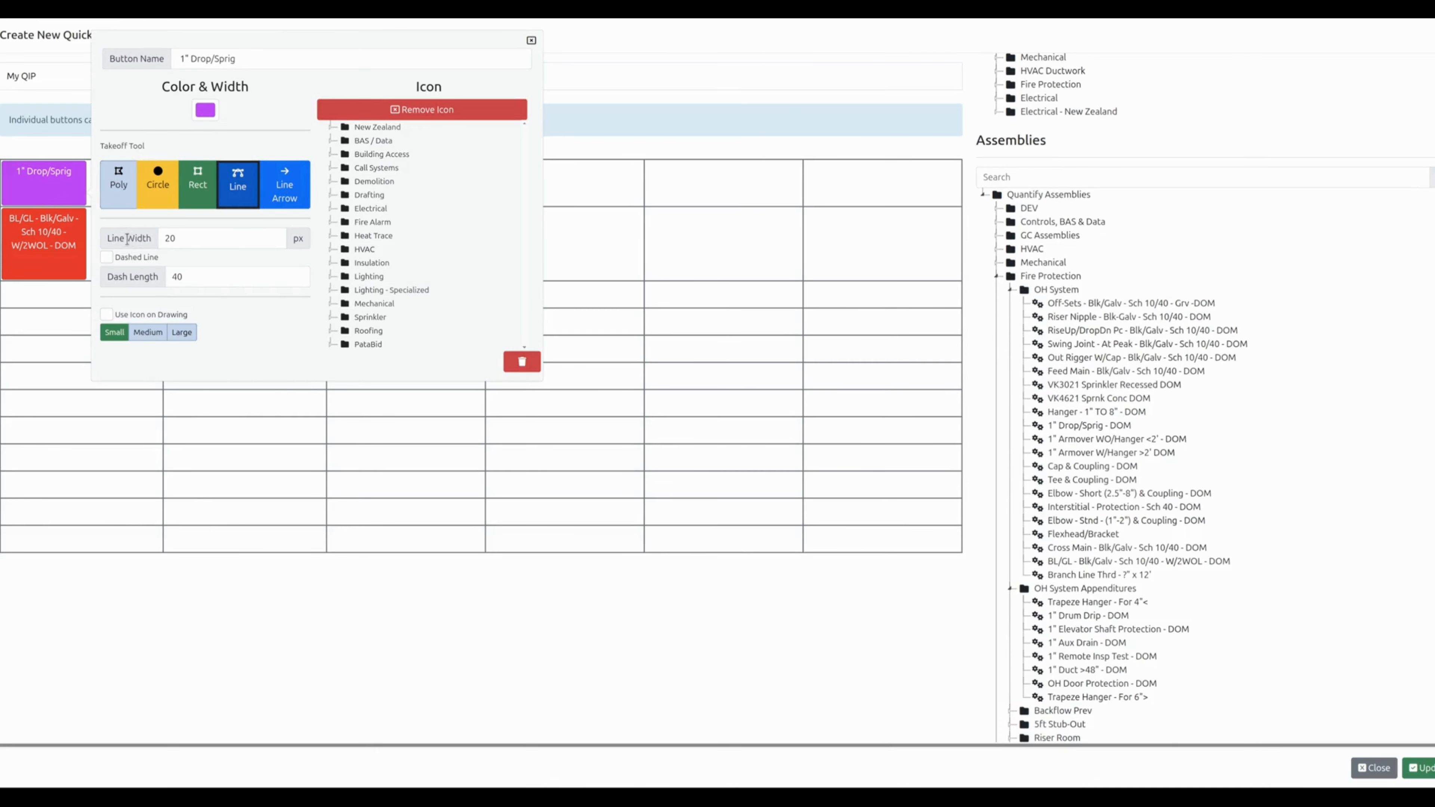
left_click_drag(127, 239, 160, 243)
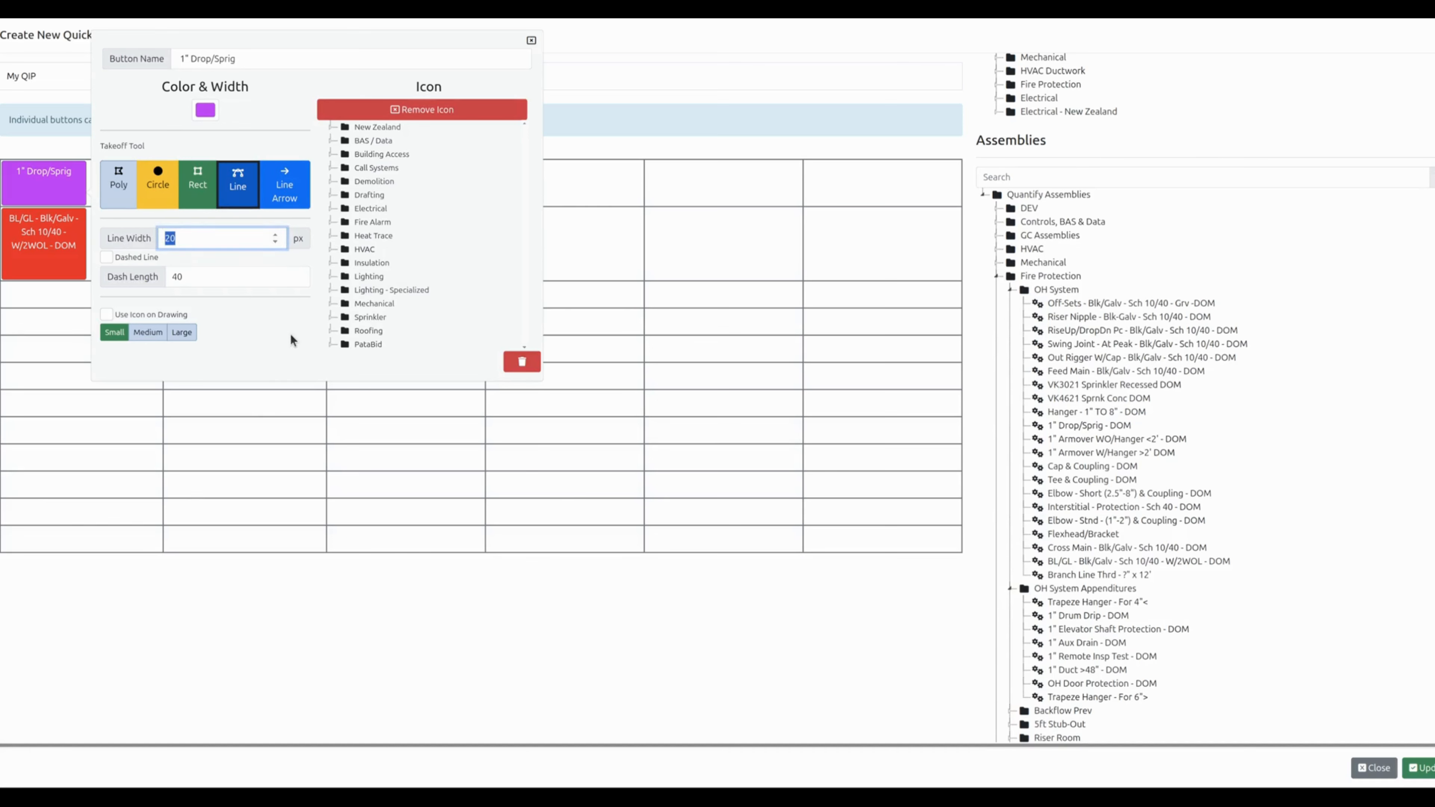
type("12")
left_click(224, 275)
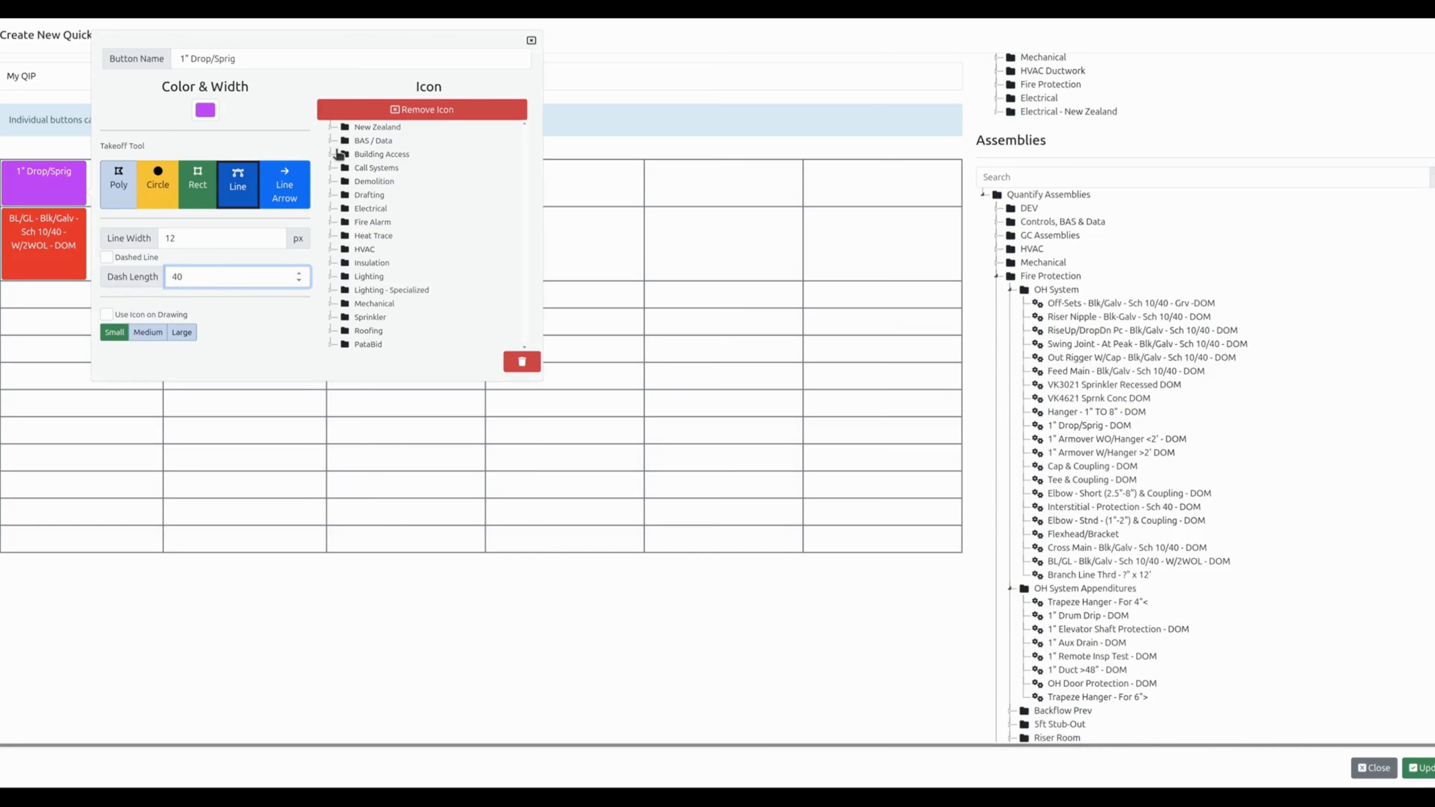
Look through the Sprinkler and Fire Alarm icon folders, including IPEX CPVC and Risers, for an icon for the 1" Drop/Sprig button.
left_click(330, 318)
left_click(346, 344)
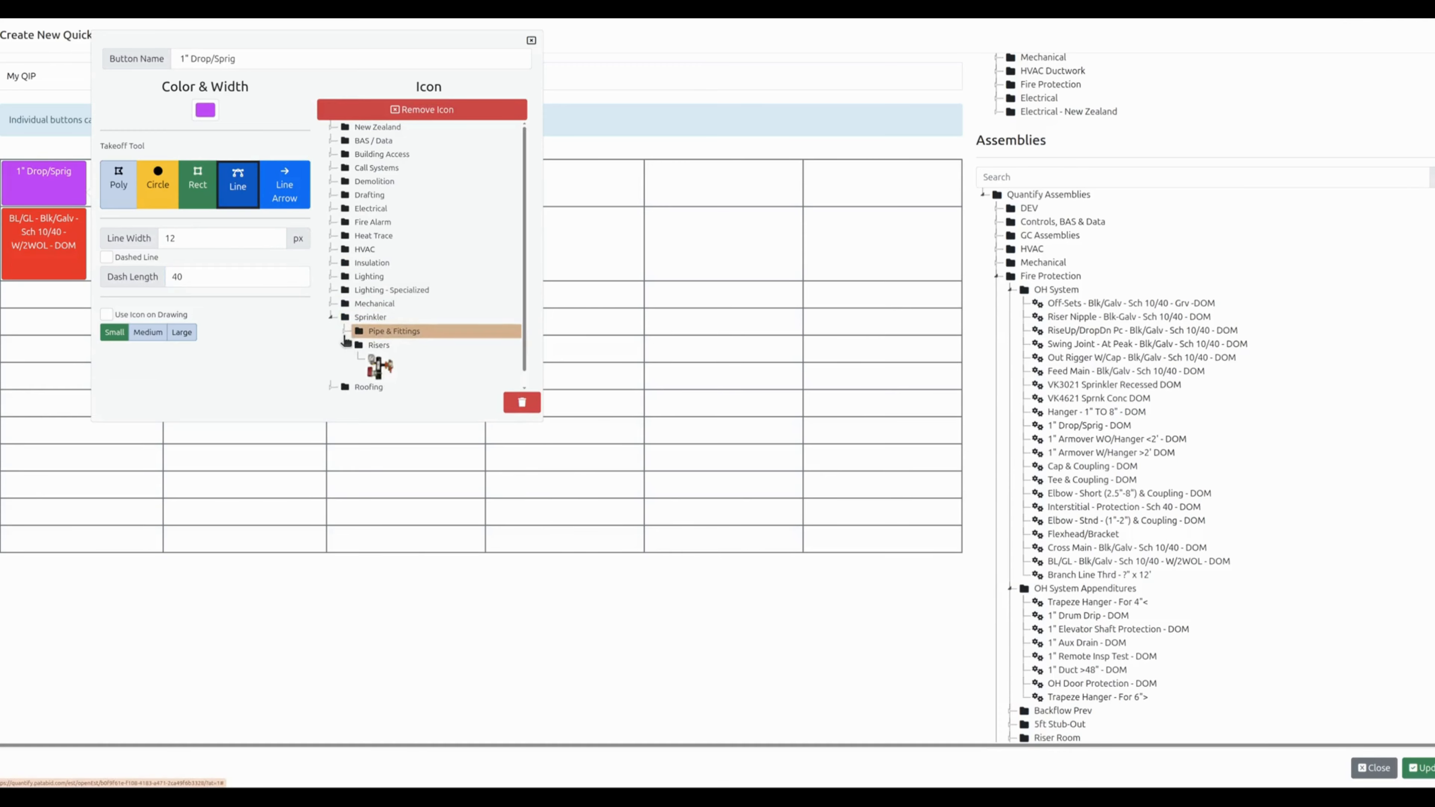
left_click(344, 333)
left_click(357, 344)
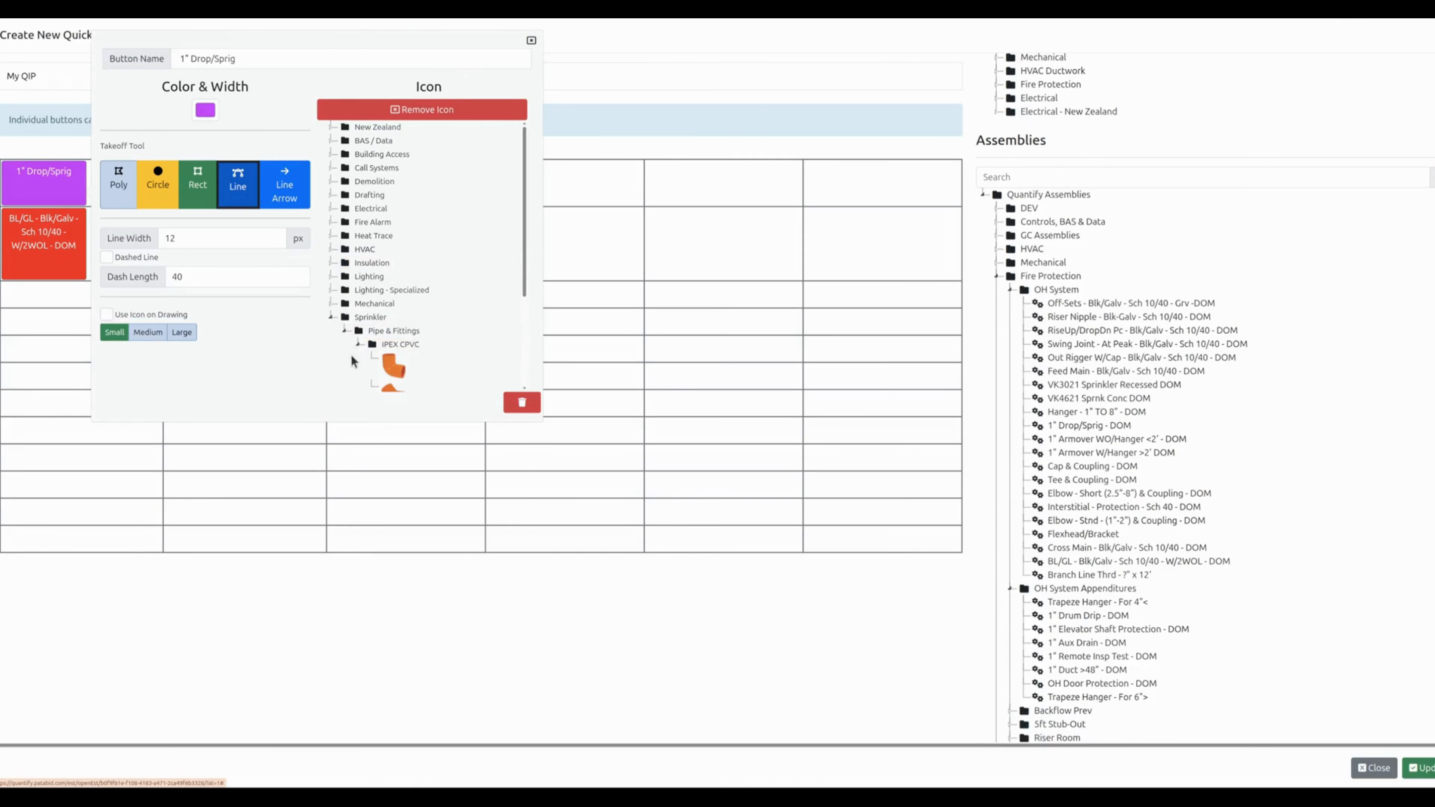
scroll(352, 368, "down", 3)
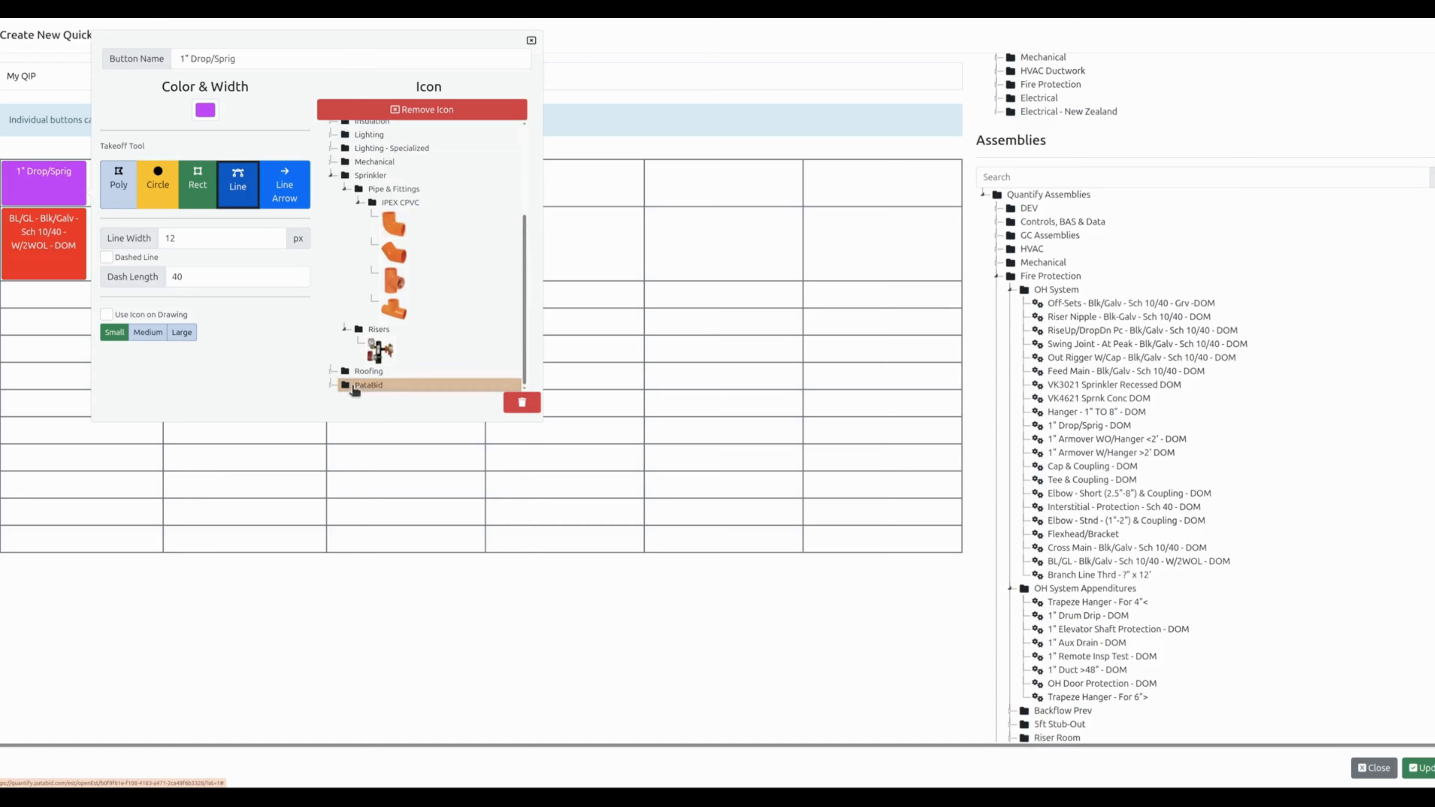
scroll(354, 390, "up", 3)
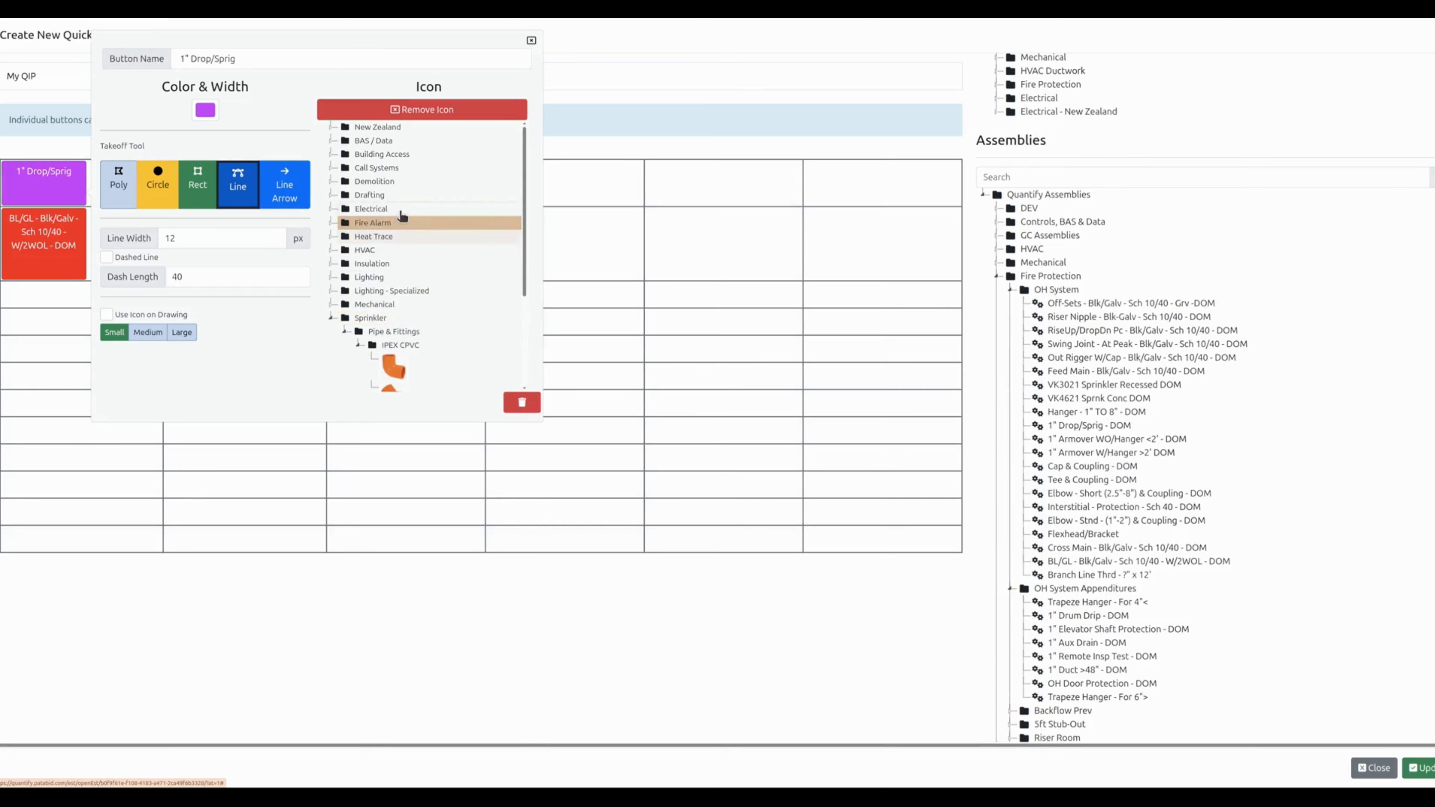
left_click(332, 225)
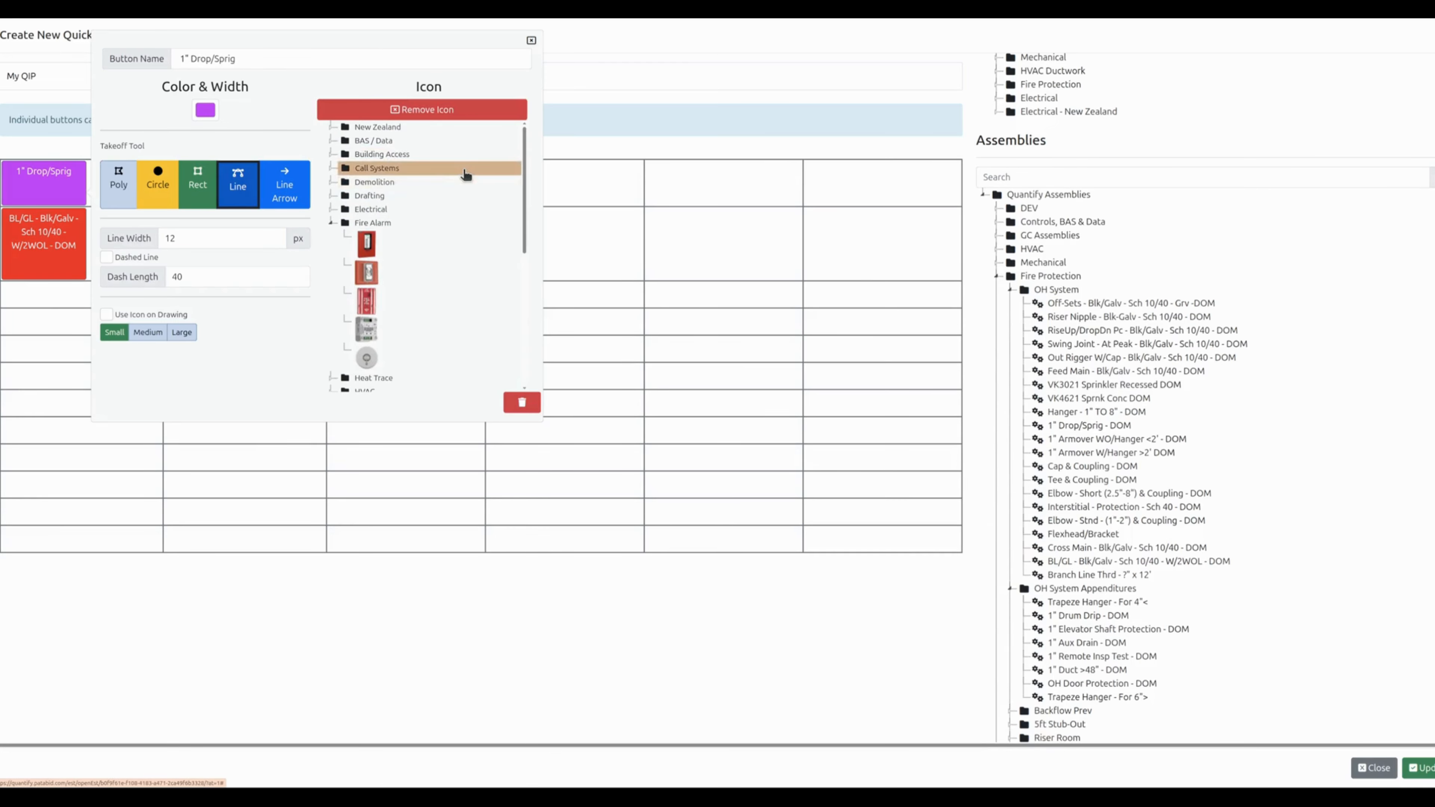
scroll(364, 223, "down", 3)
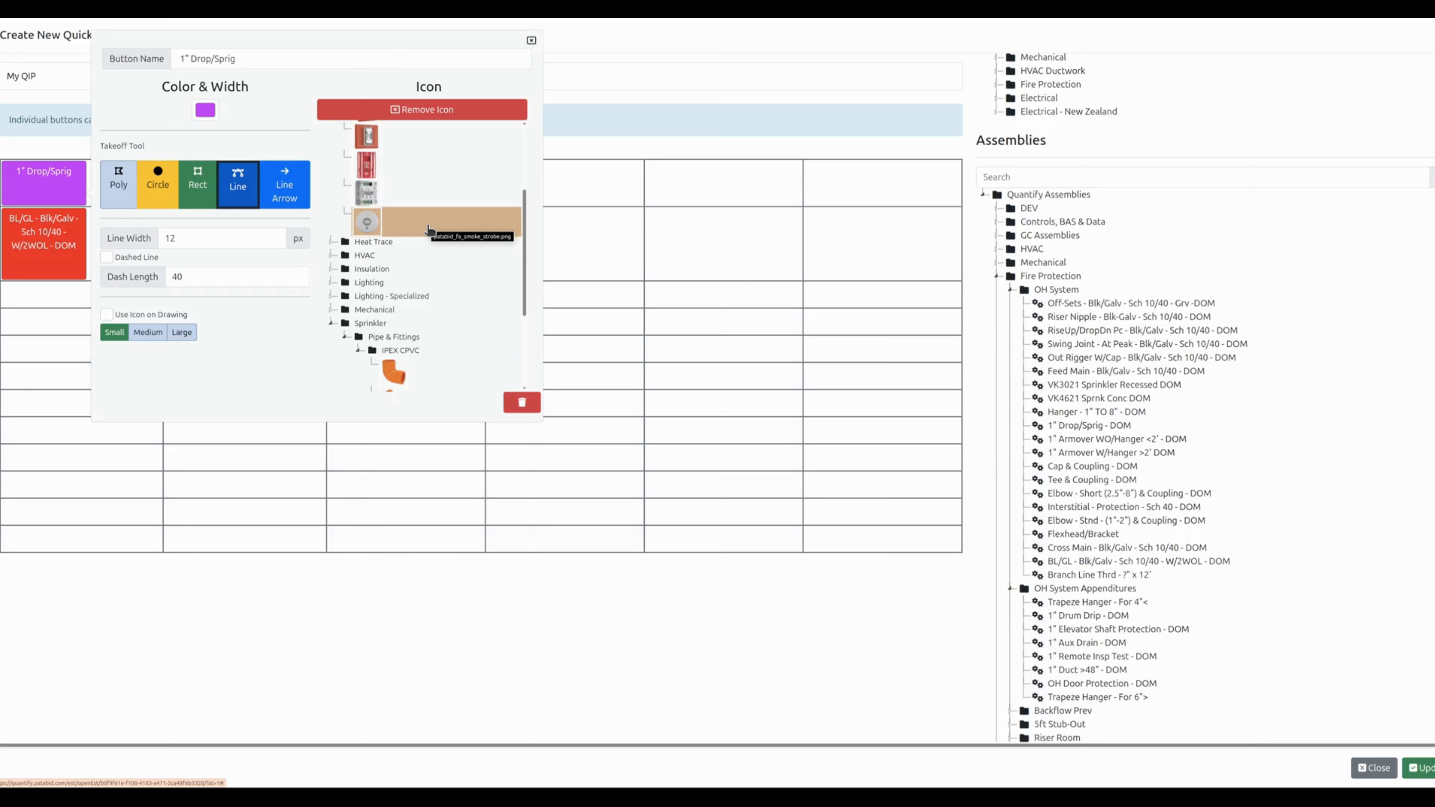
Assign the green straight pipe icon from the Mechanical folder's Pipe subfolder to the 1" Drop/Sprig button.
left_click(331, 309)
scroll(419, 353, "down", 1)
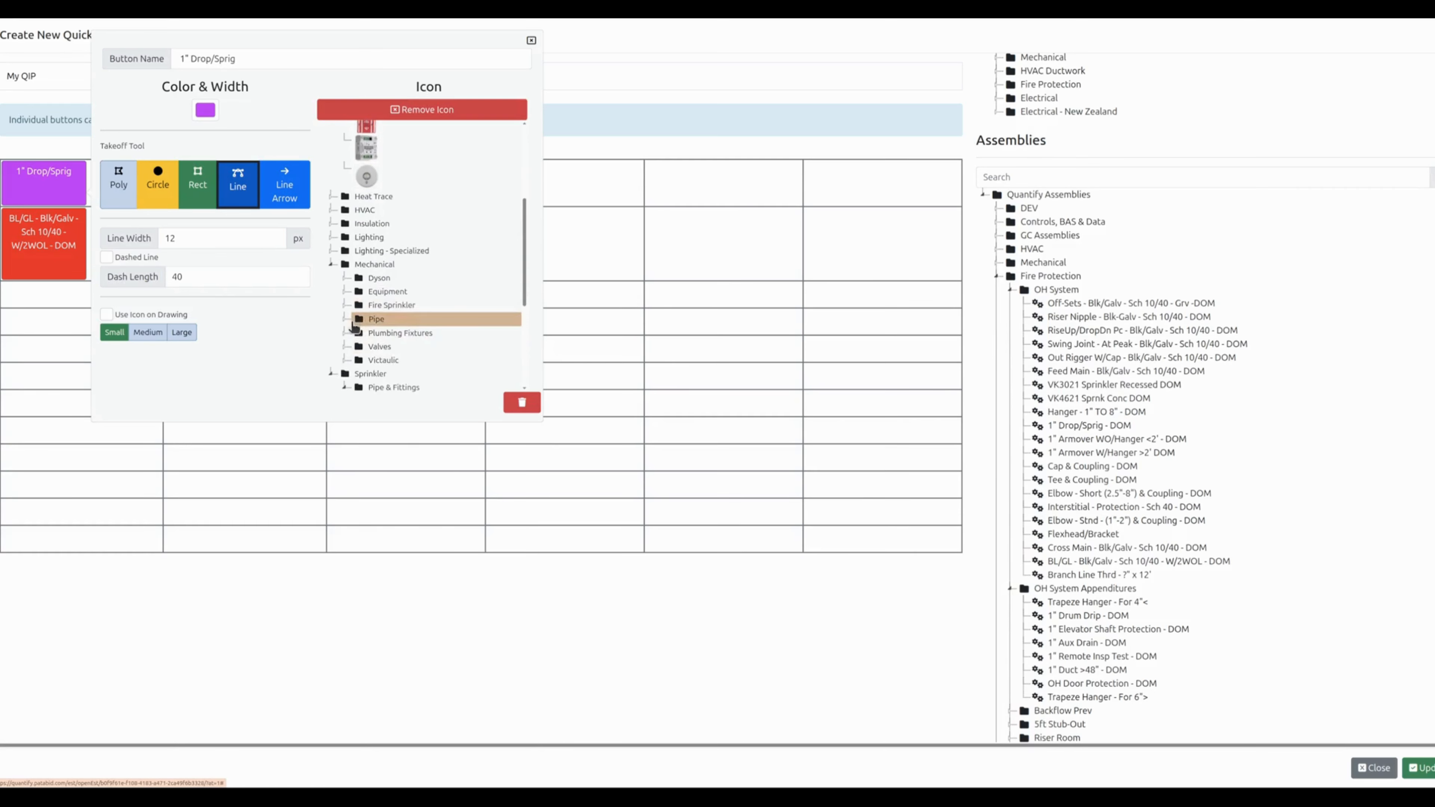
left_click(346, 319)
scroll(421, 255, "down", 5)
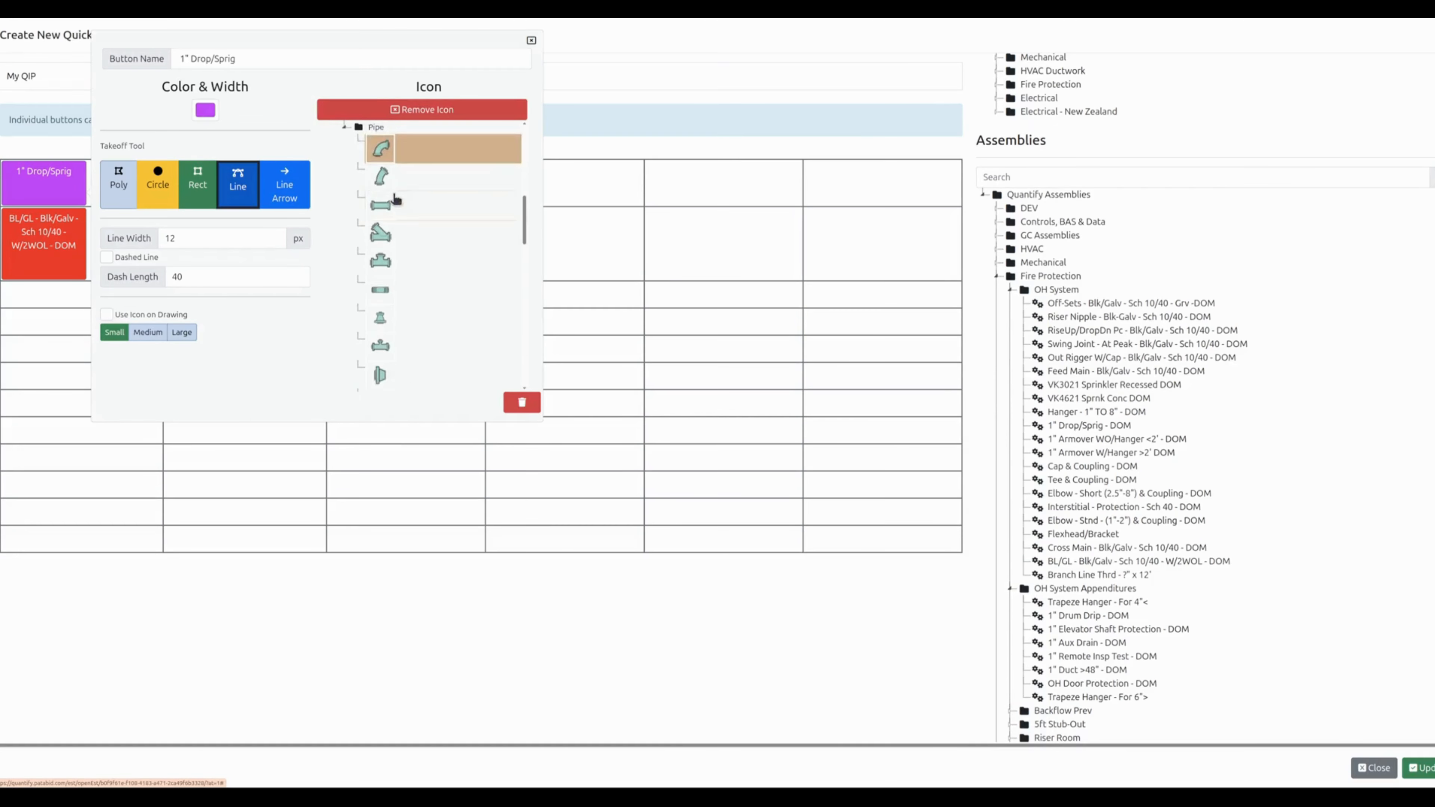
left_click(402, 168)
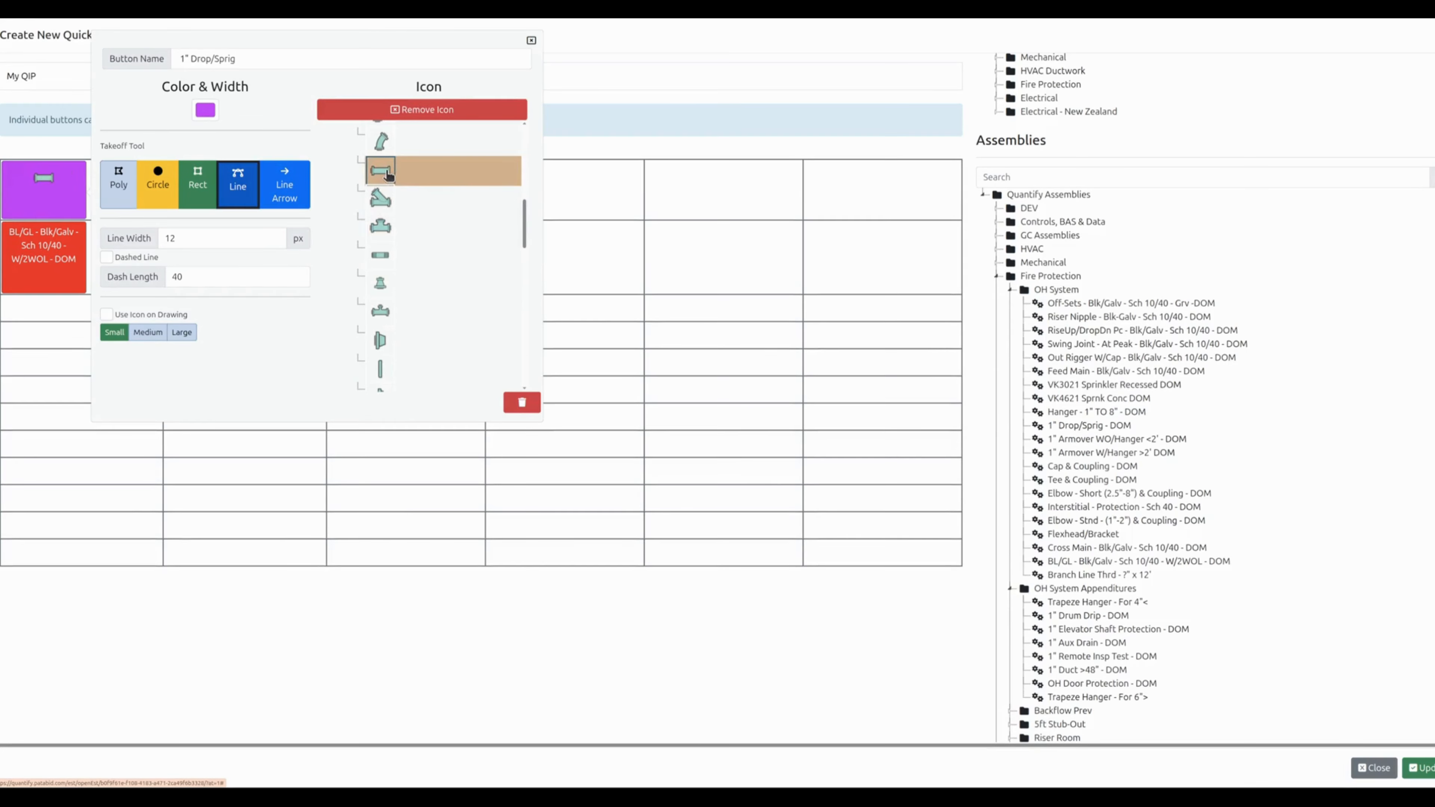
Assign the black fitting icon from Mechanical's Victaulic folder to the 1" Drop/Sprig button and close its settings.
scroll(468, 202, "down", 4)
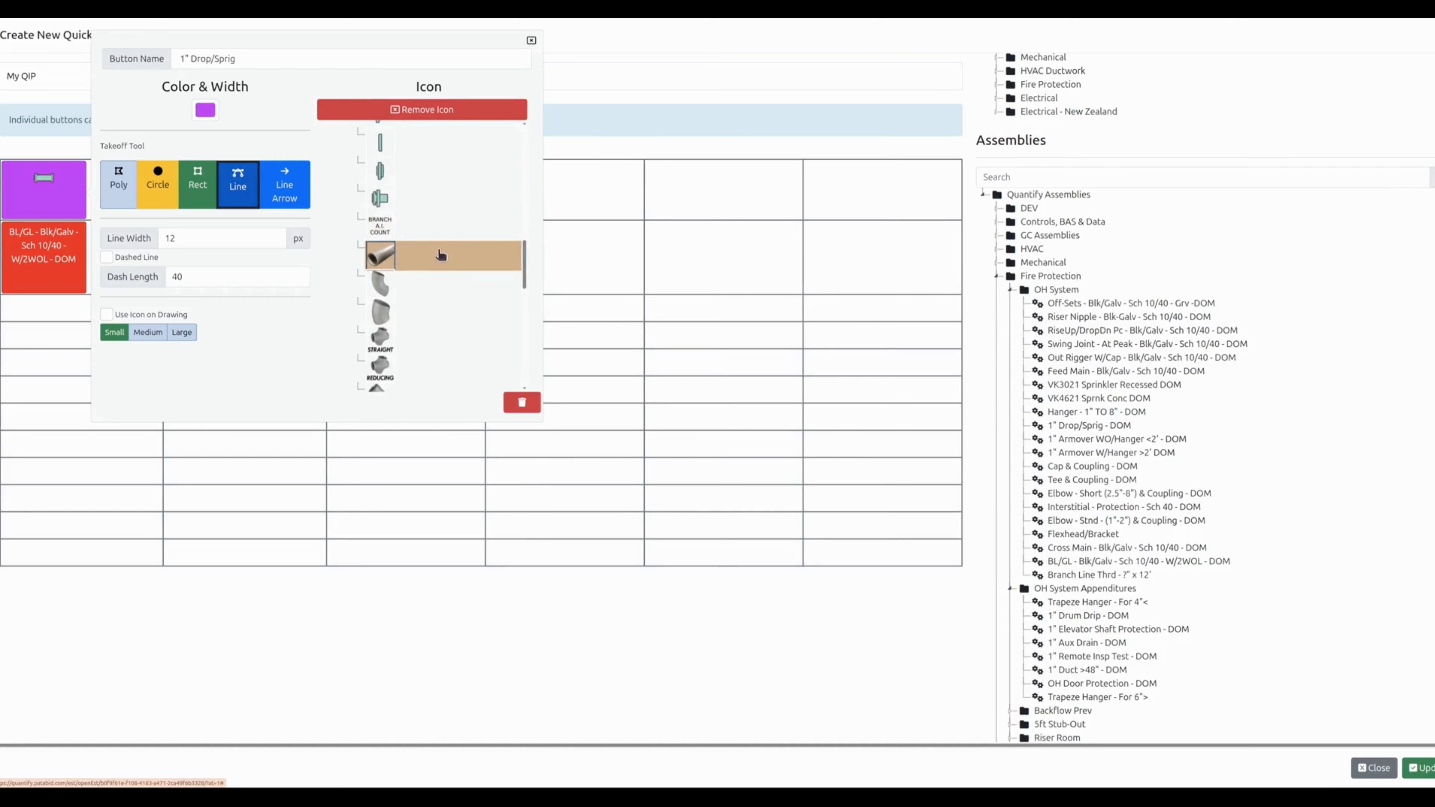
scroll(430, 237, "down", 5)
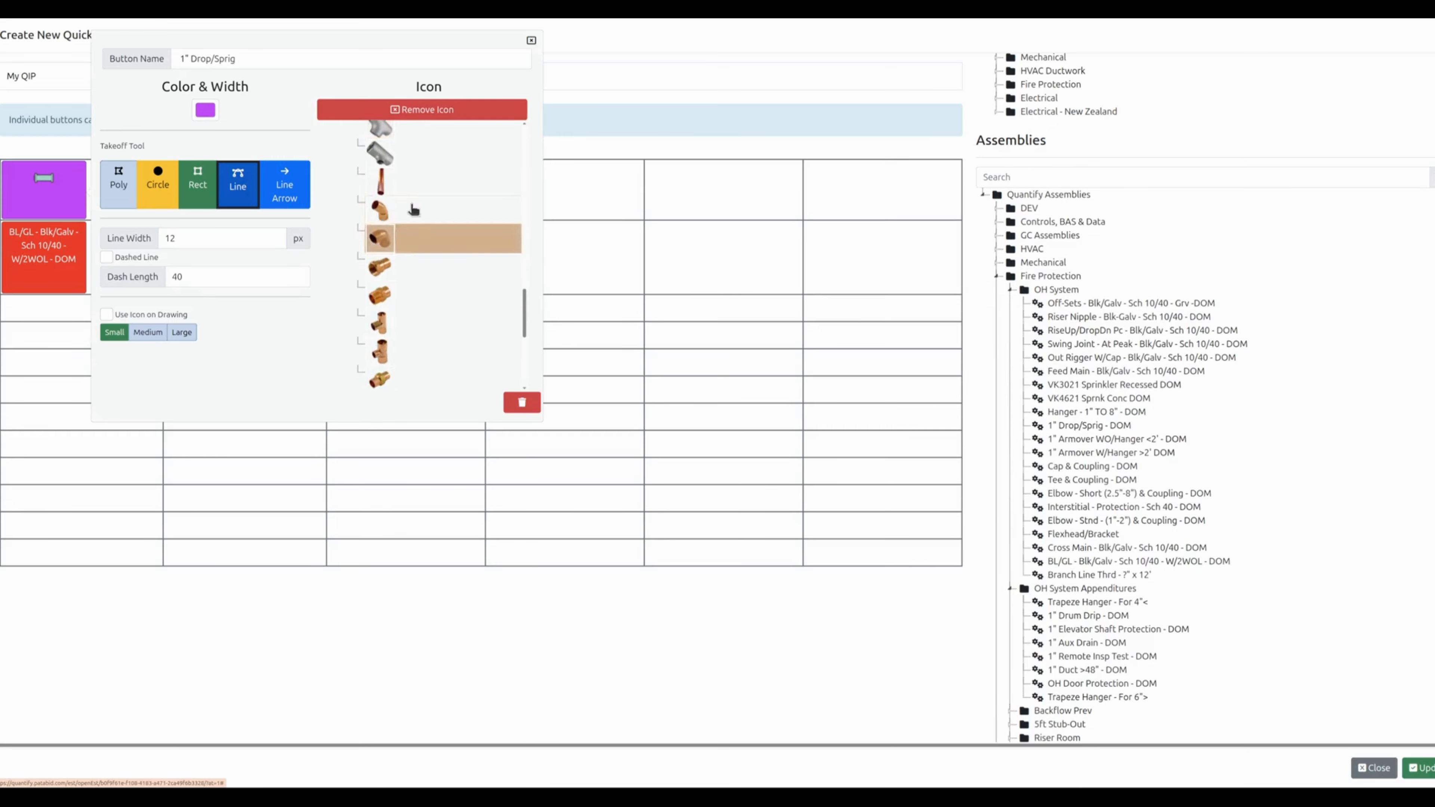
scroll(414, 209, "down", 5)
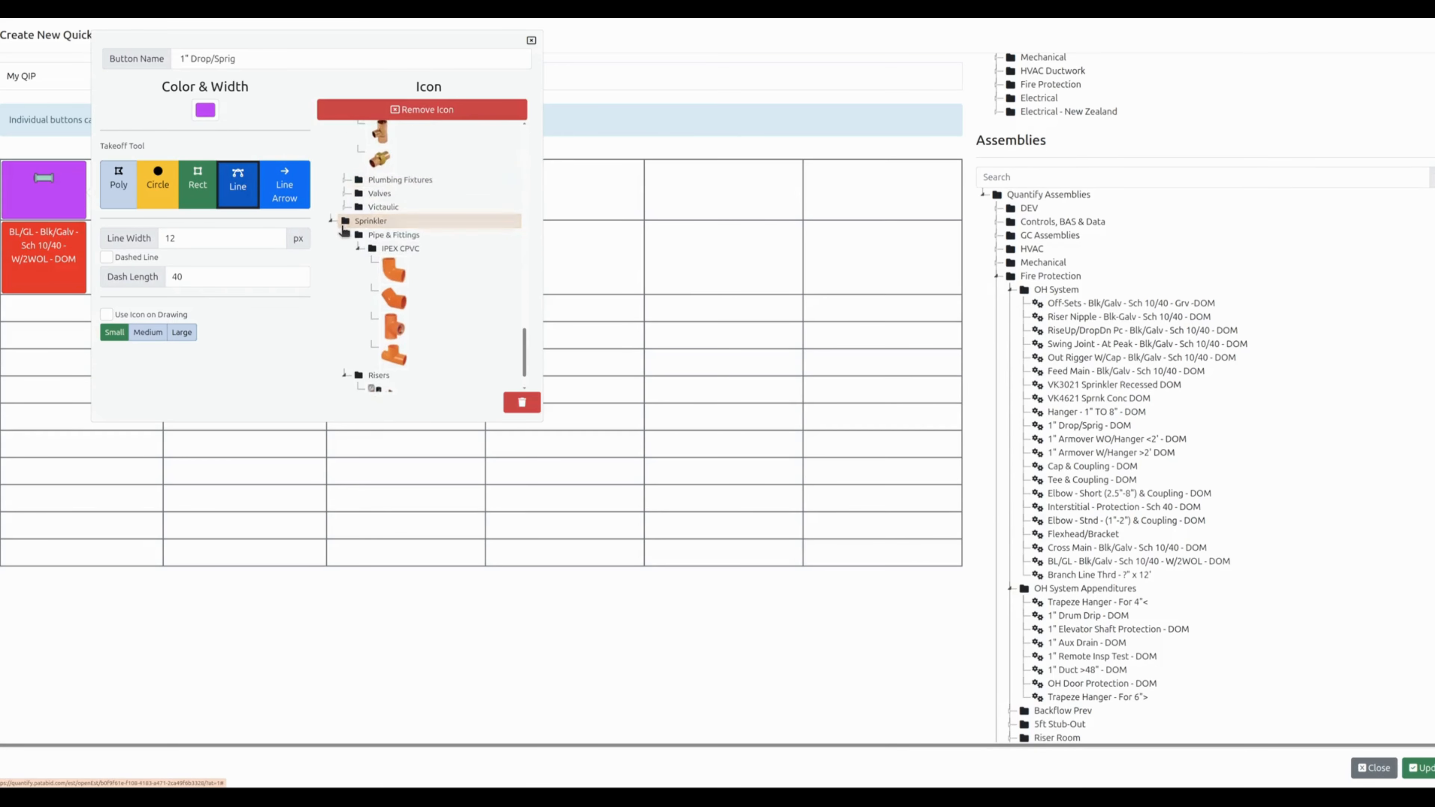
left_click(344, 207)
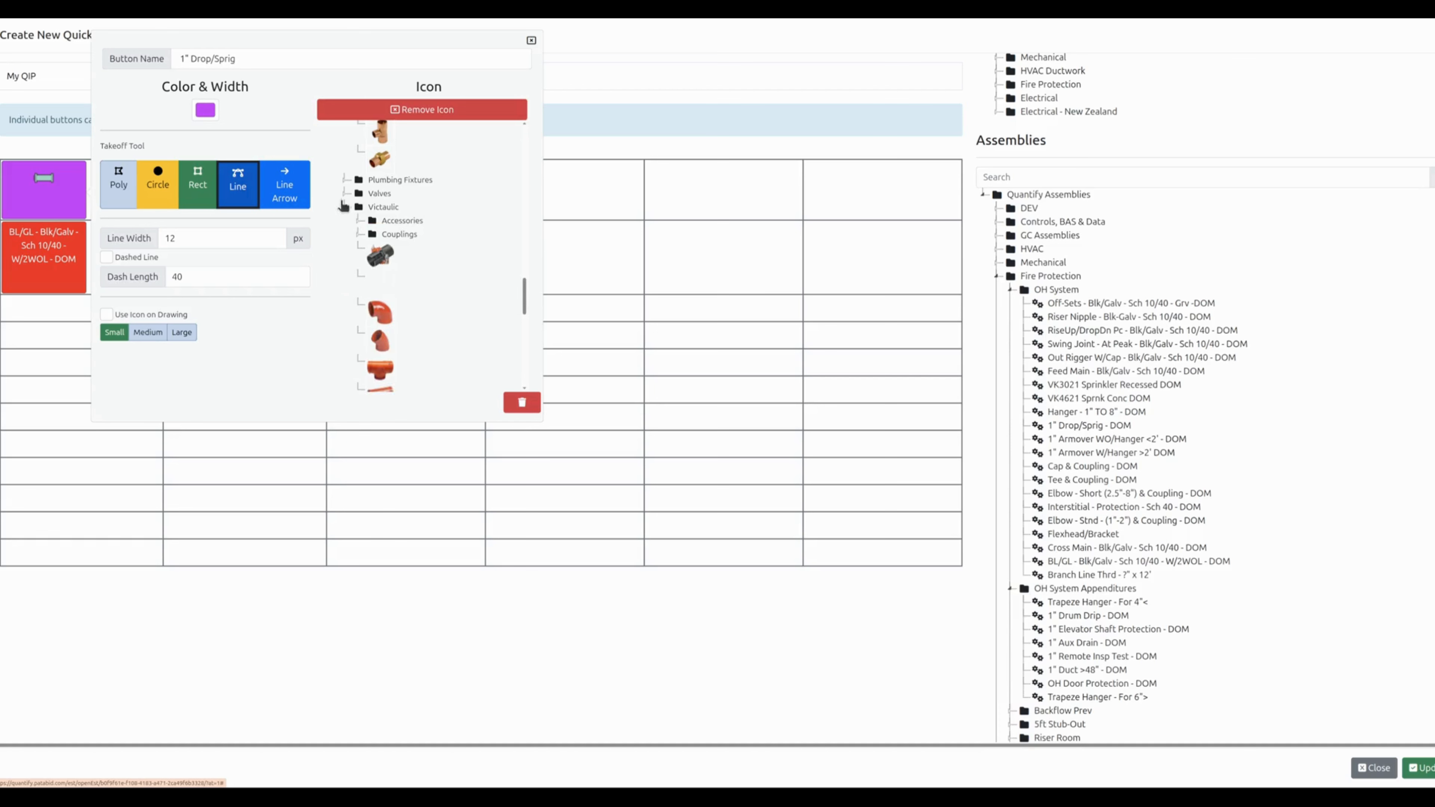
left_click(427, 267)
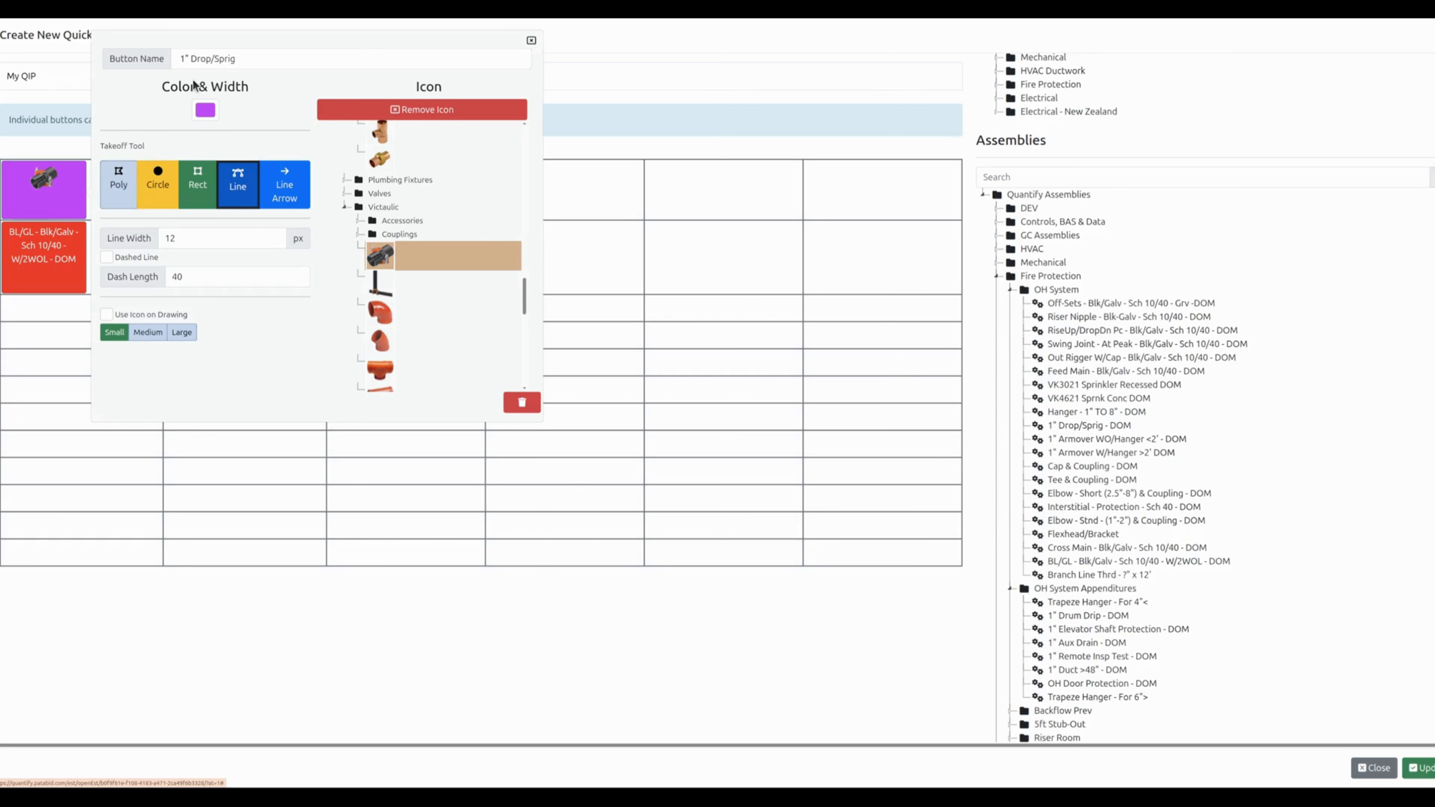
left_click(532, 41)
Place Sprinkler Head - Upright - Straight - QR - Reliable / Vic from Fire Protection's Sprinkler Head Assemblies in the first row's second cell.
scroll(1151, 507, "down", 1)
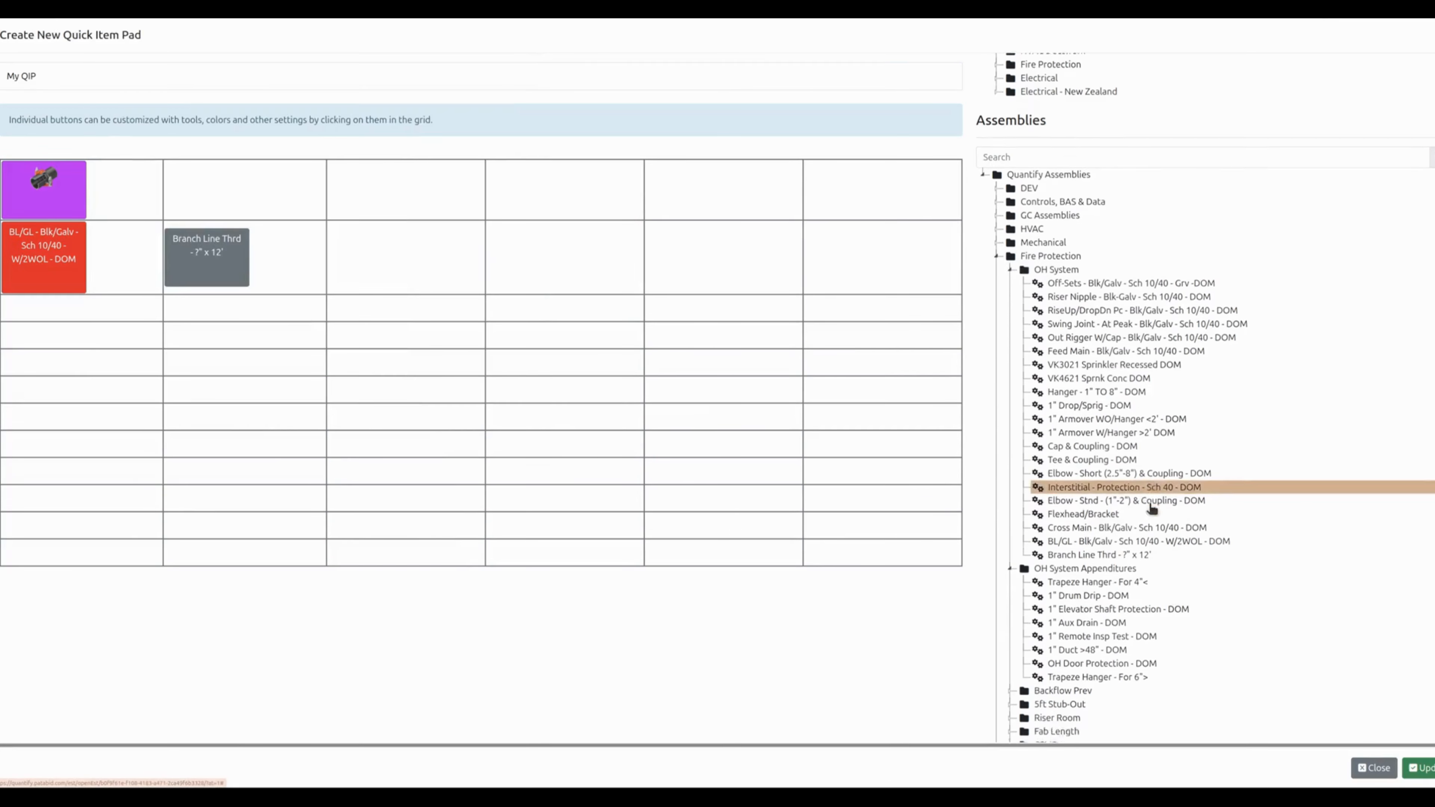
scroll(1151, 507, "down", 3)
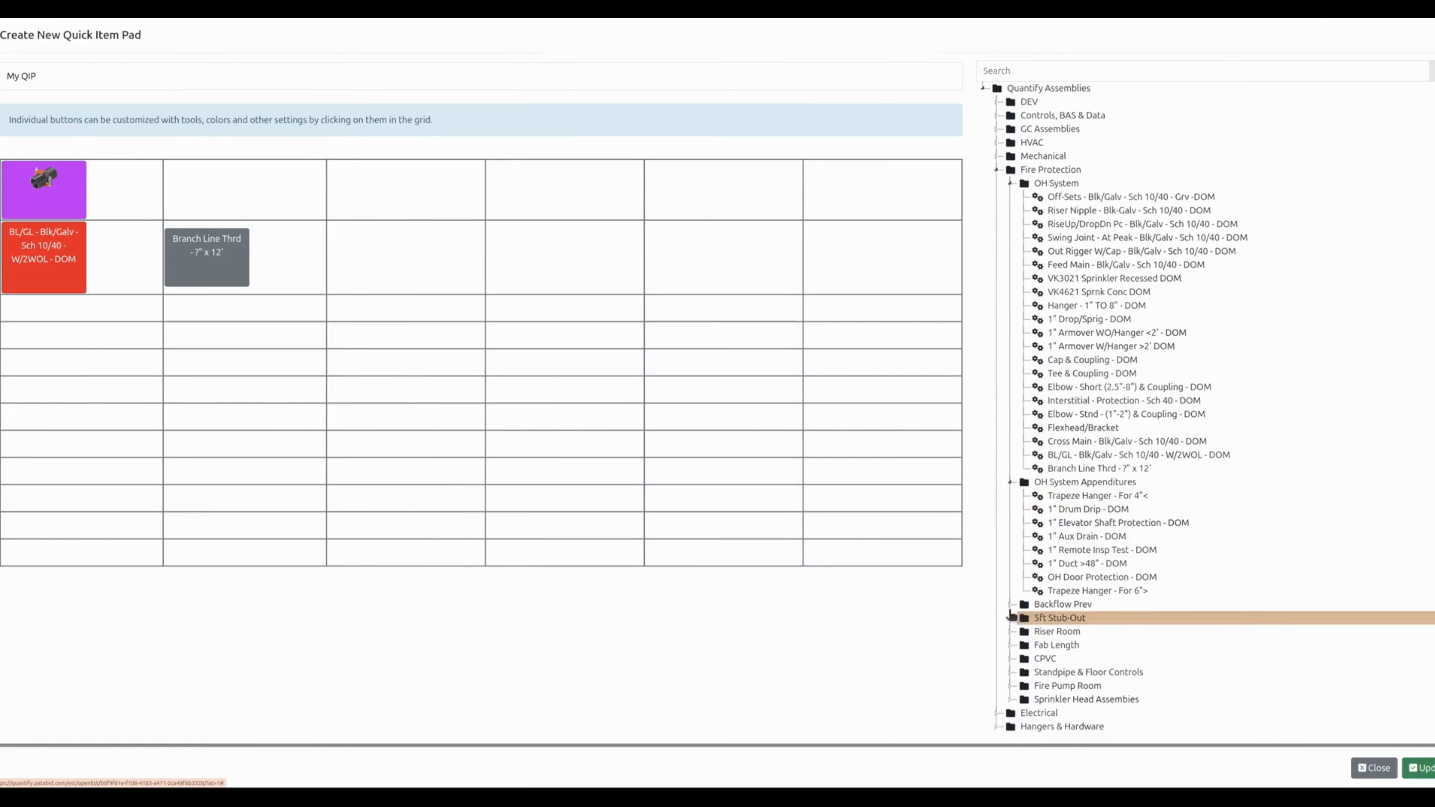
left_click(1011, 674)
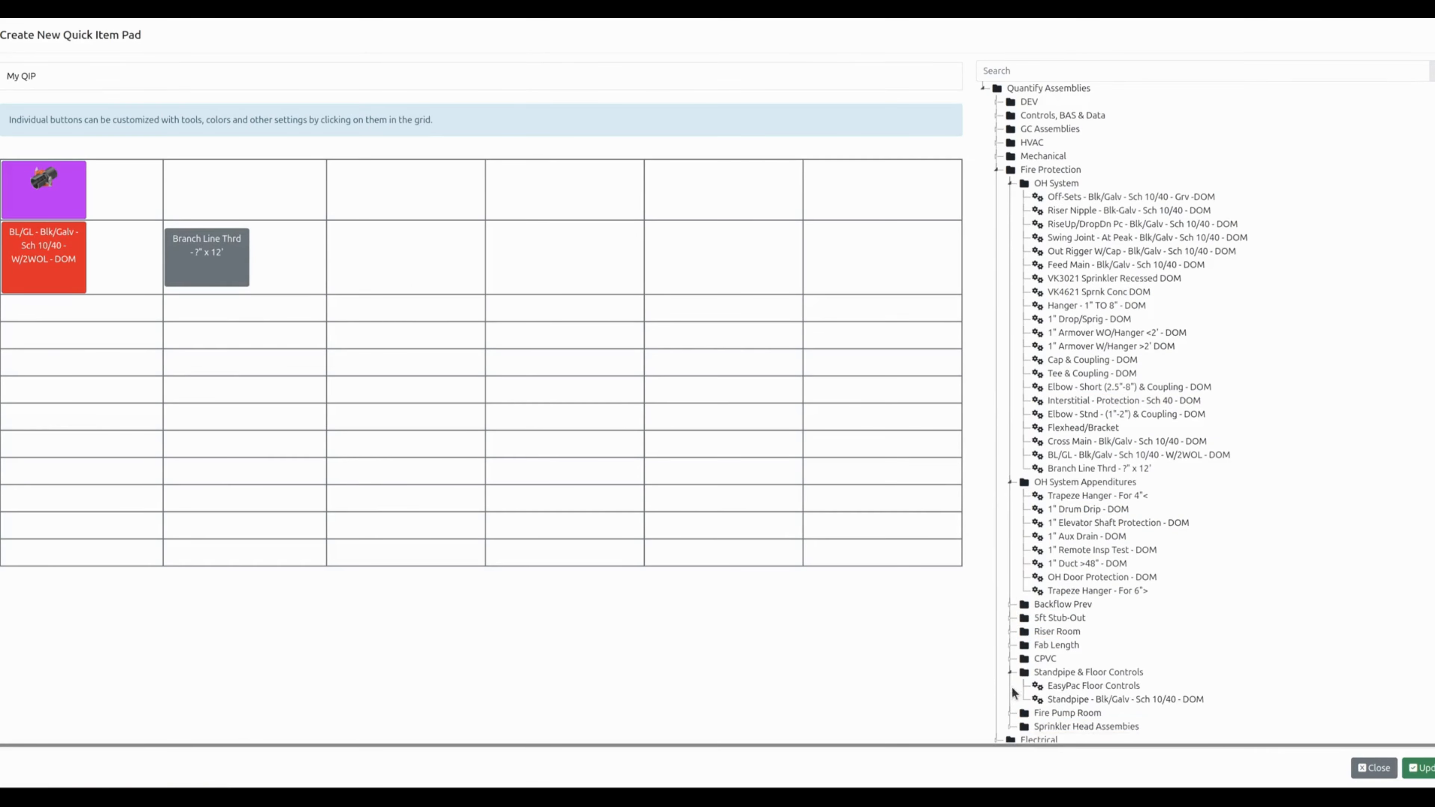
left_click(1011, 715)
scroll(1105, 565, "down", 1)
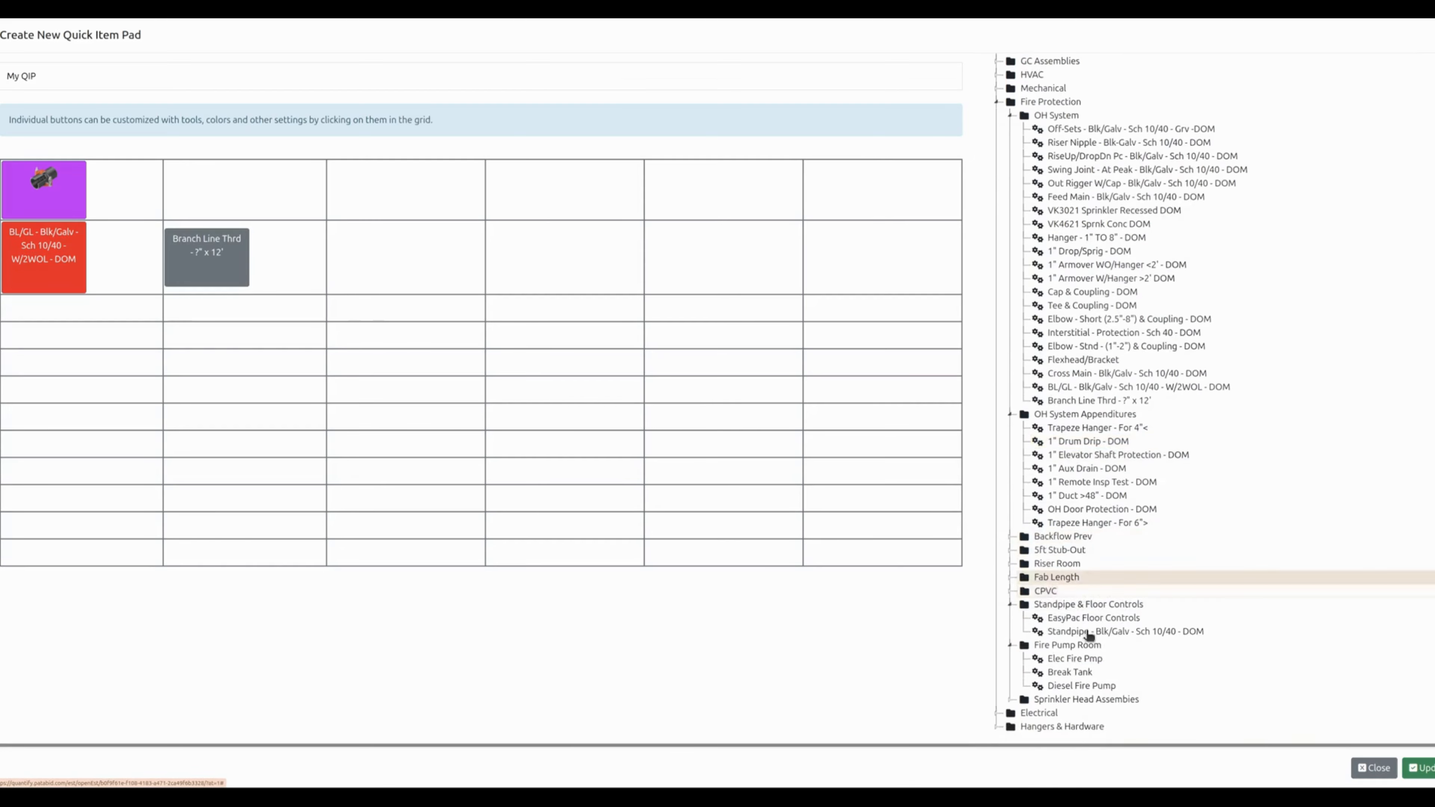
left_click(1011, 701)
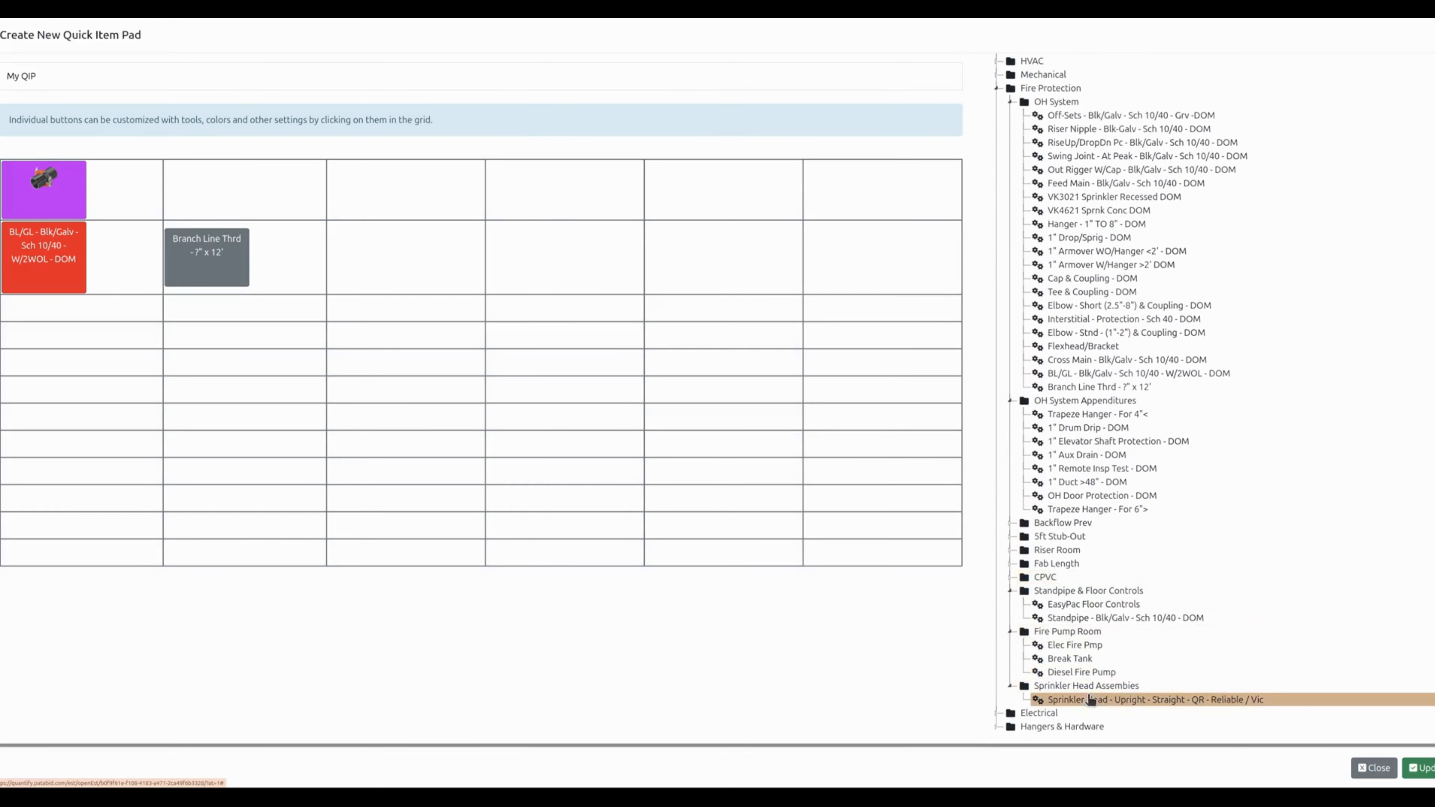
left_click_drag(1090, 701, 268, 192)
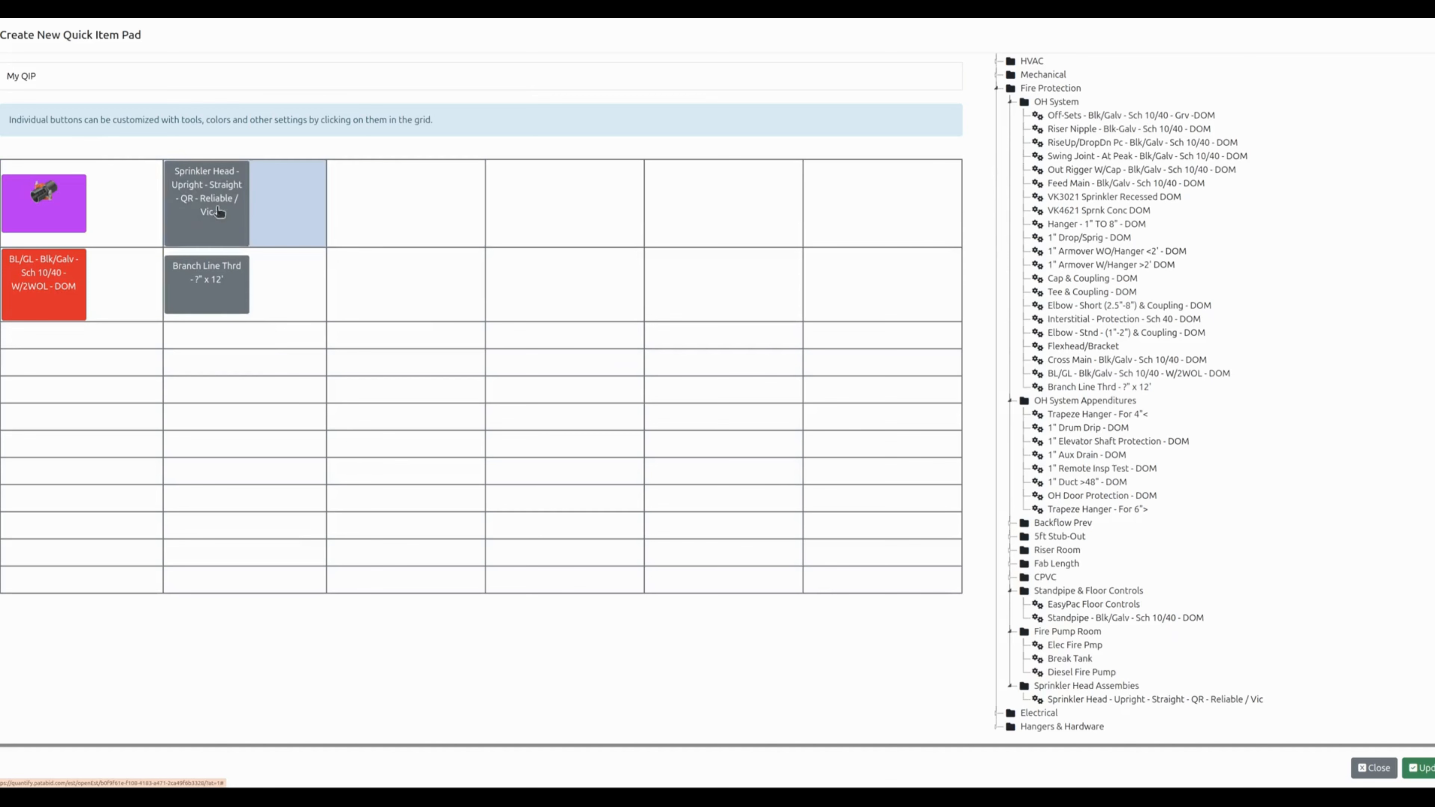
Set the Sprinkler Head button's takeoff tool to Circle and its colour to light violet (RGB 149, 128, 255).
left_click(218, 229)
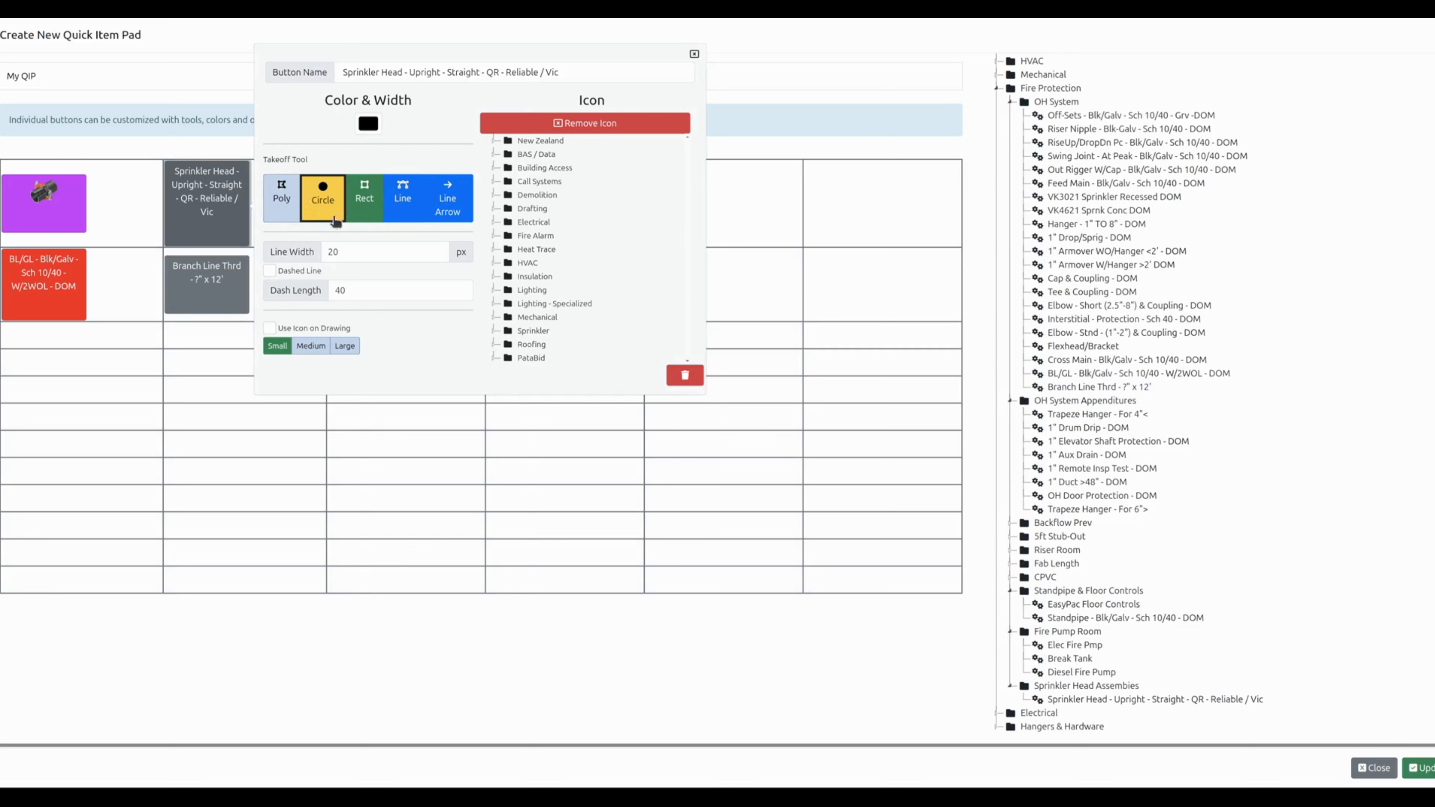
left_click(366, 125)
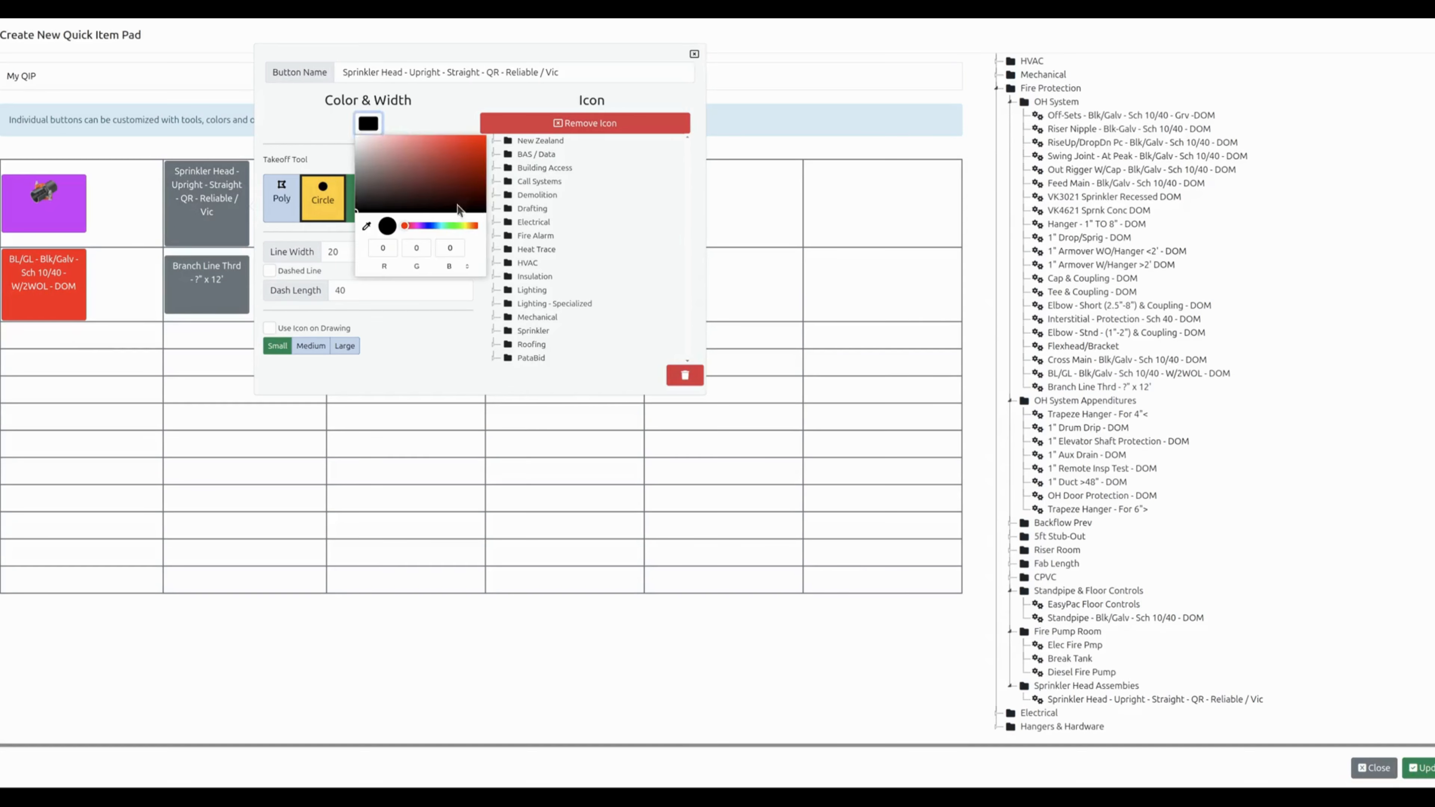
left_click(426, 226)
left_click_drag(447, 142, 420, 136)
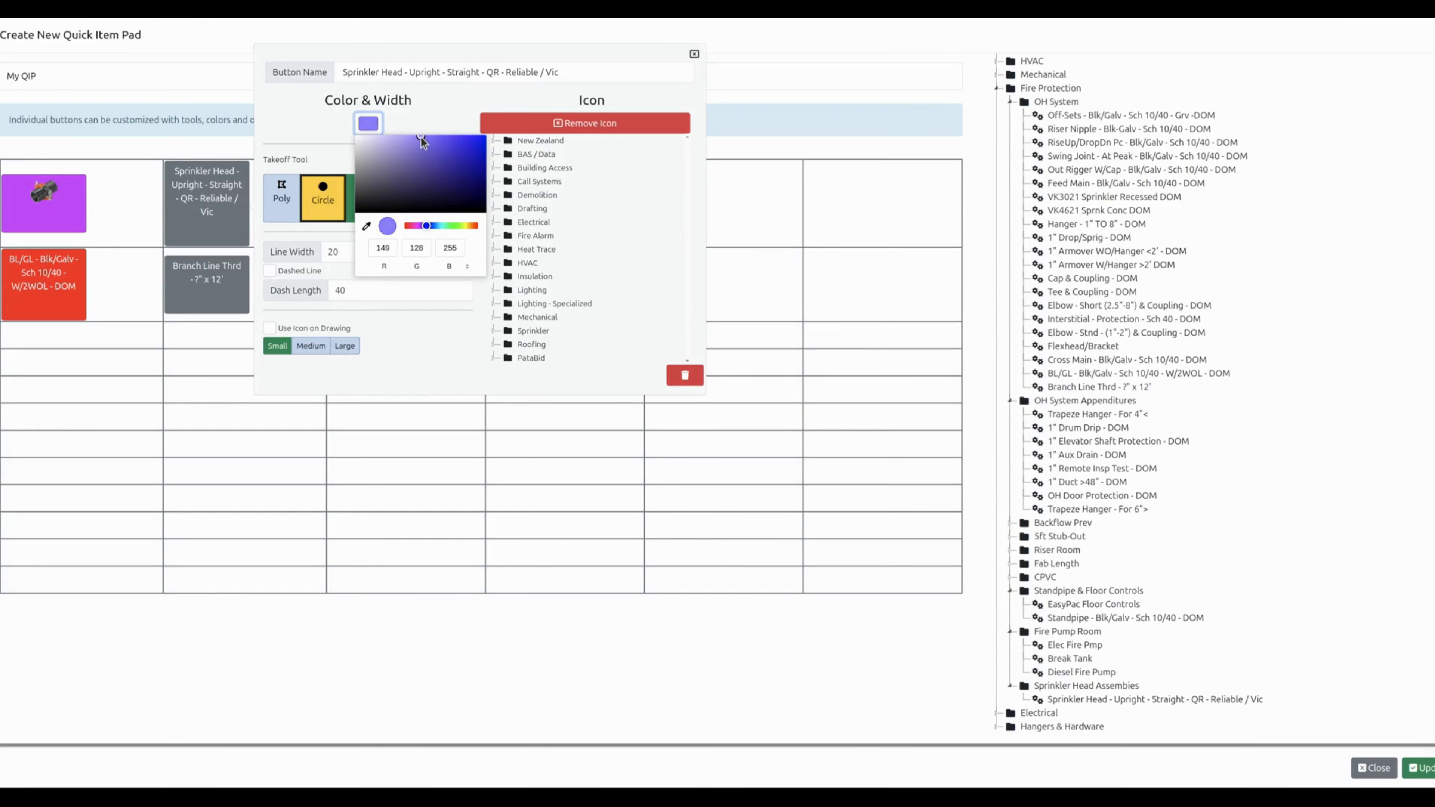
left_click(429, 116)
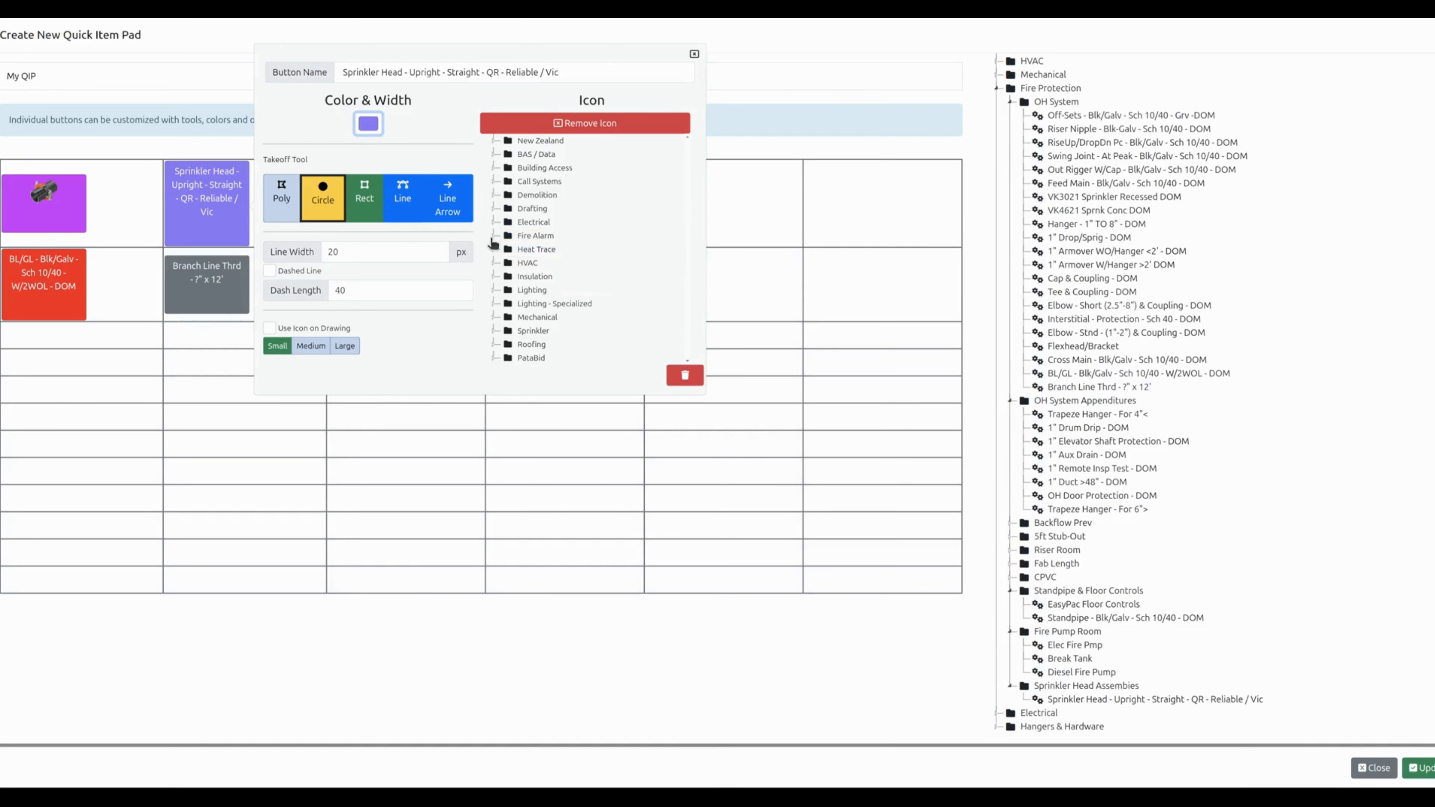
Examine the Sprinkler folder's subfolders, the PataBid folder and the Electrical folder for a suitable sprinkler head icon.
left_click(495, 235)
left_click(496, 236)
left_click(494, 332)
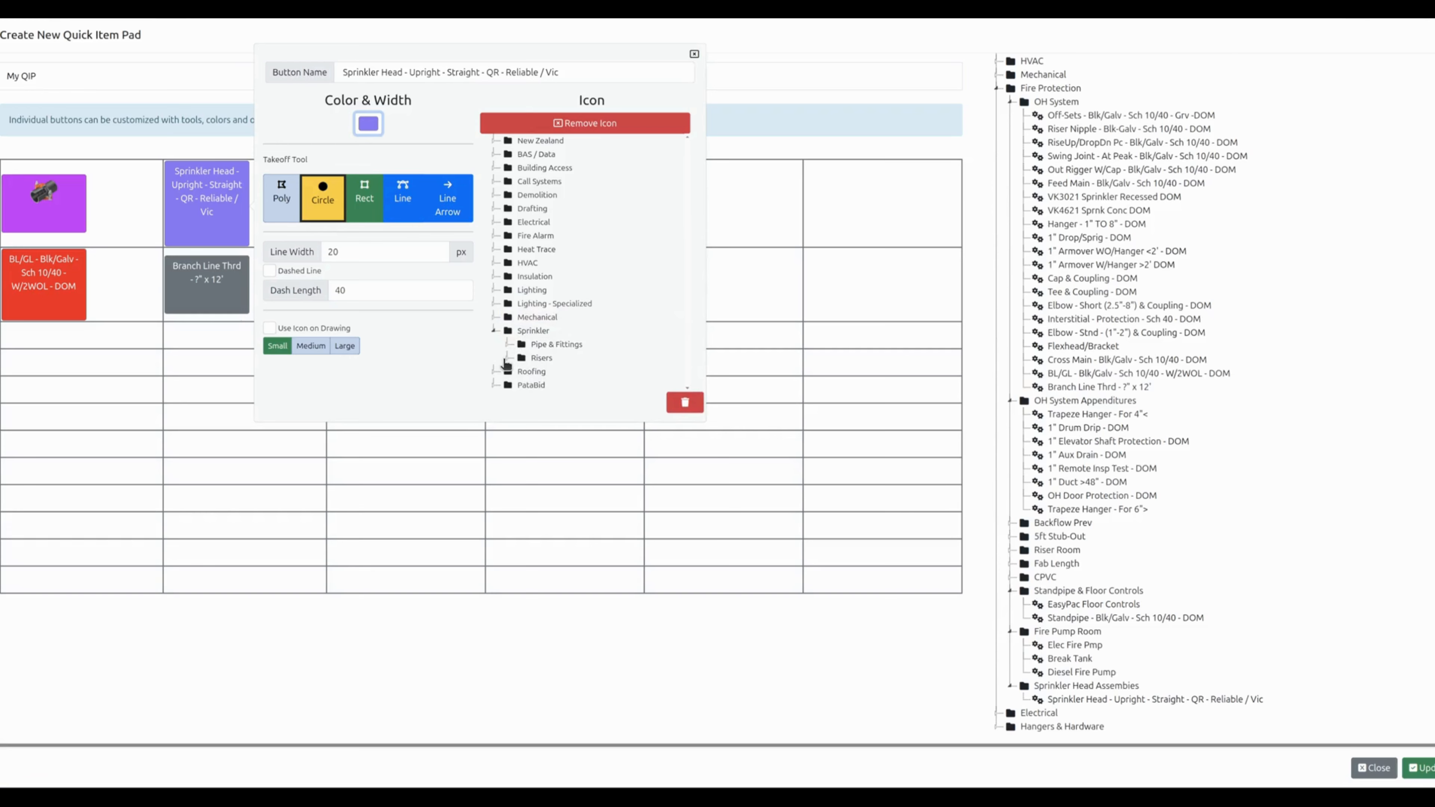
left_click(510, 346)
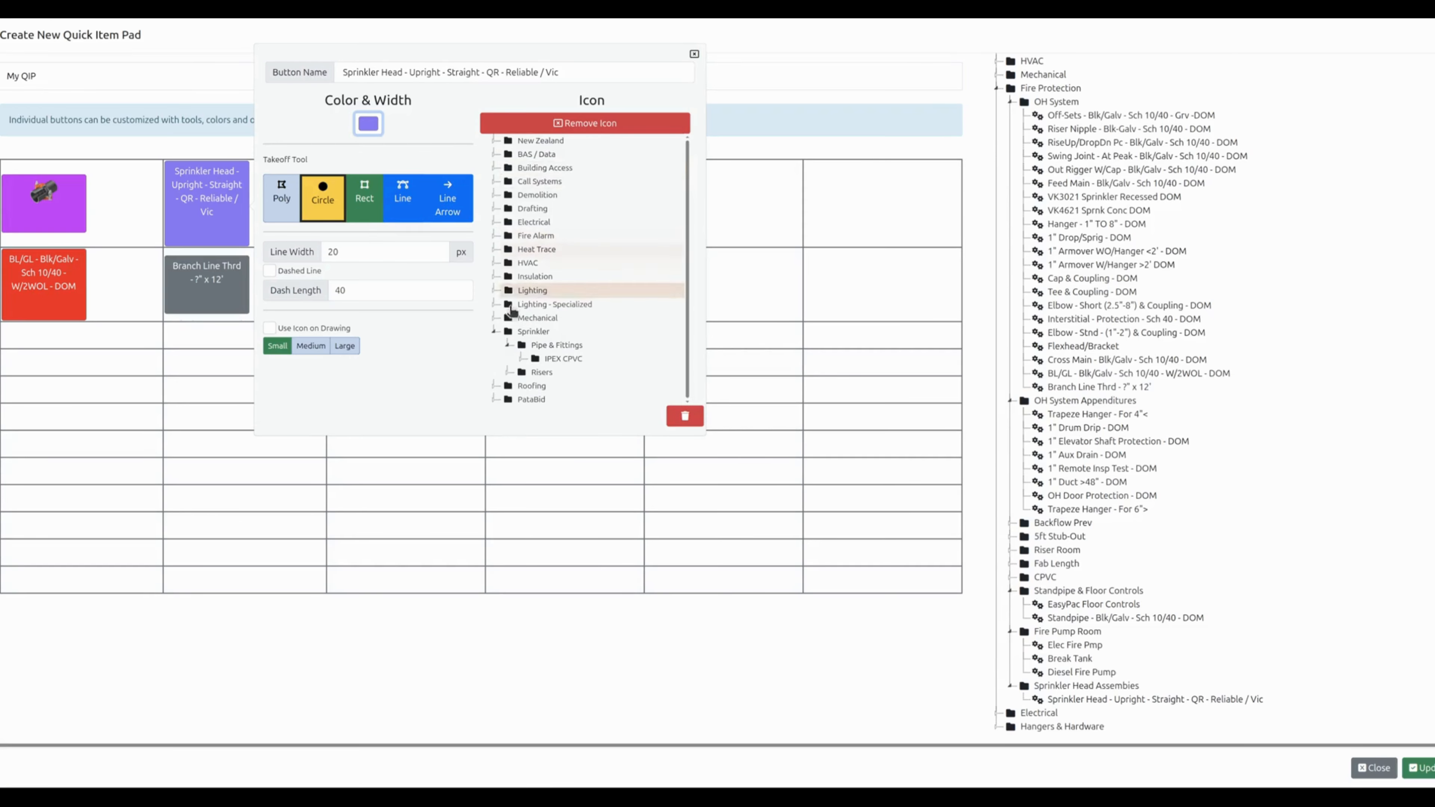
left_click(521, 371)
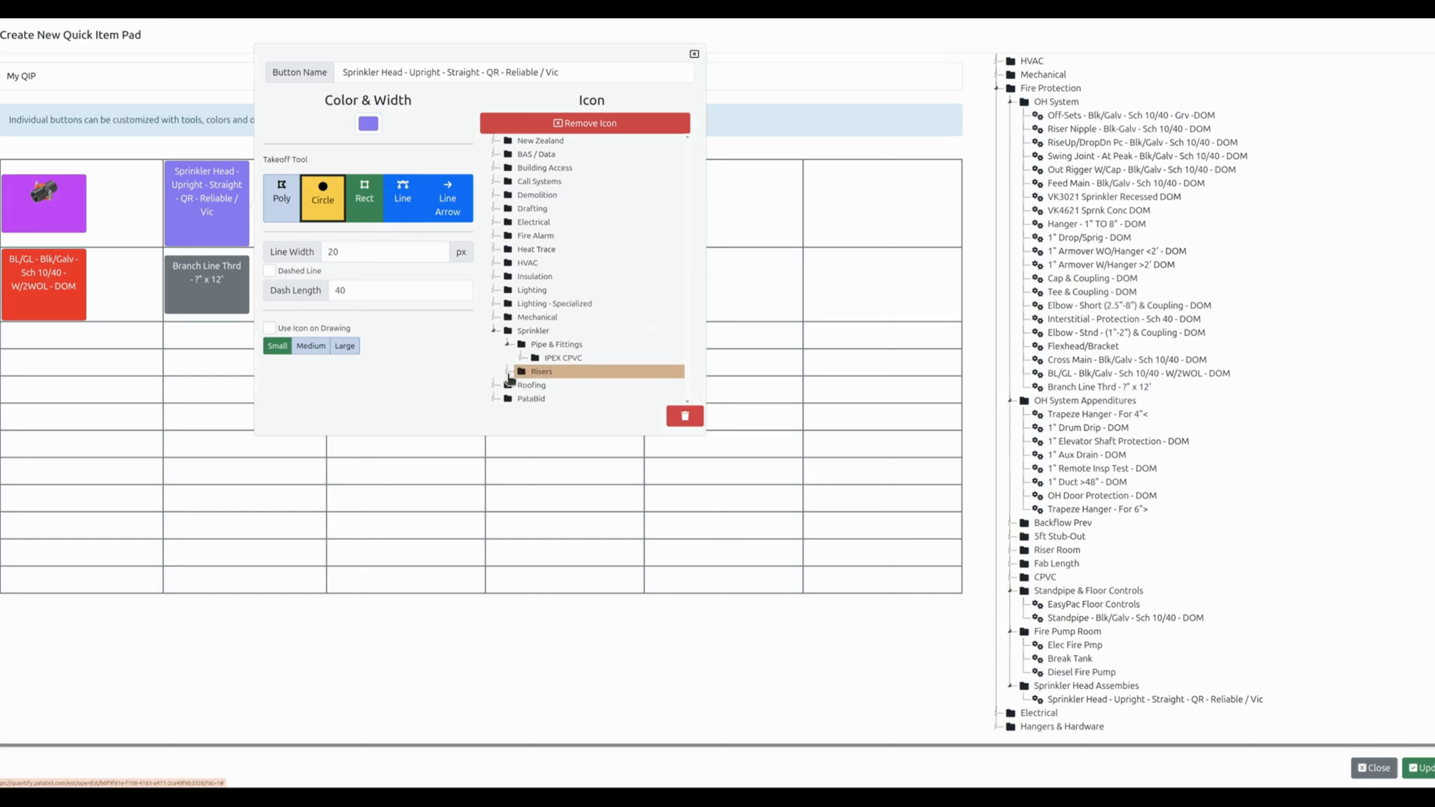
scroll(522, 319, "down", 3)
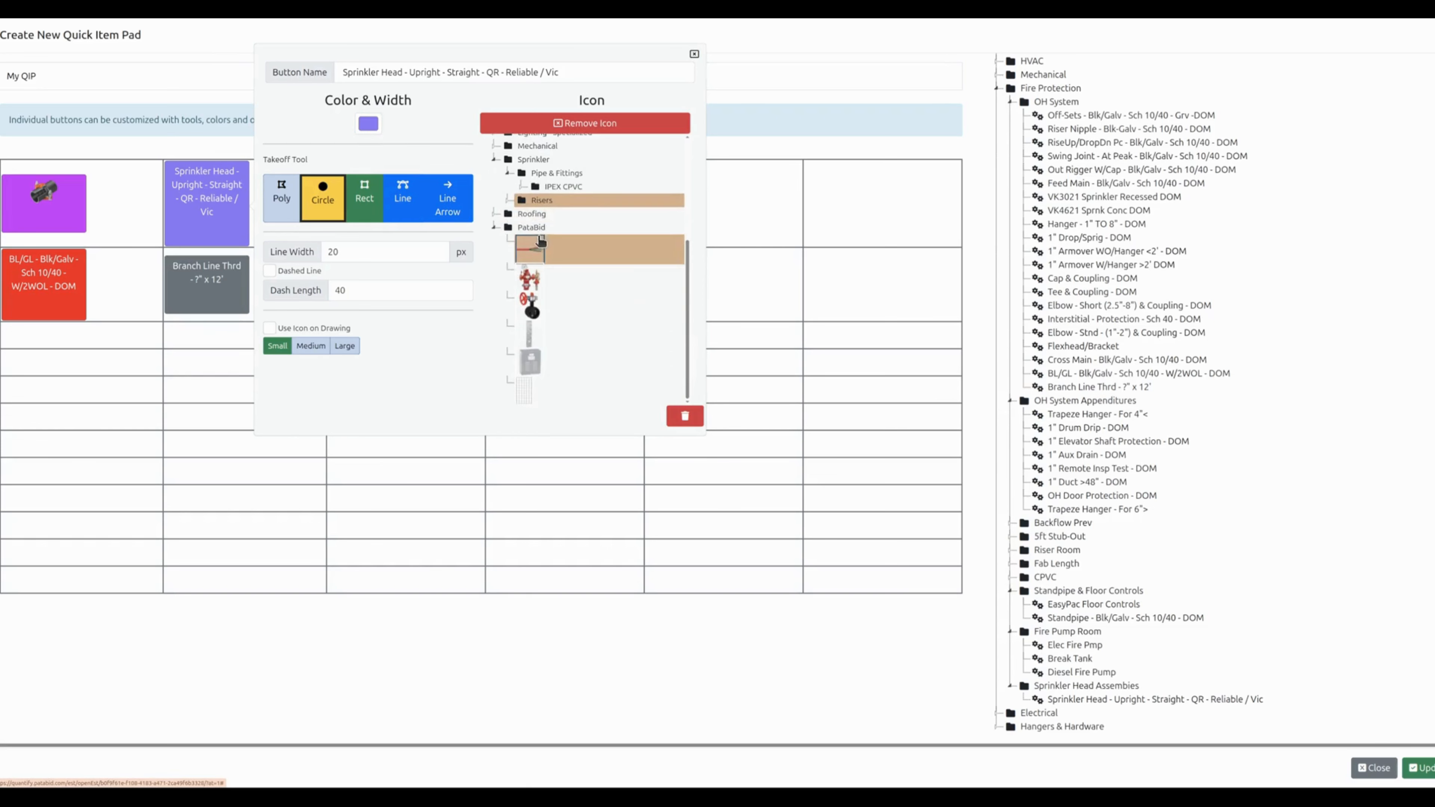
scroll(558, 314, "up", 1)
scroll(556, 316, "up", 5)
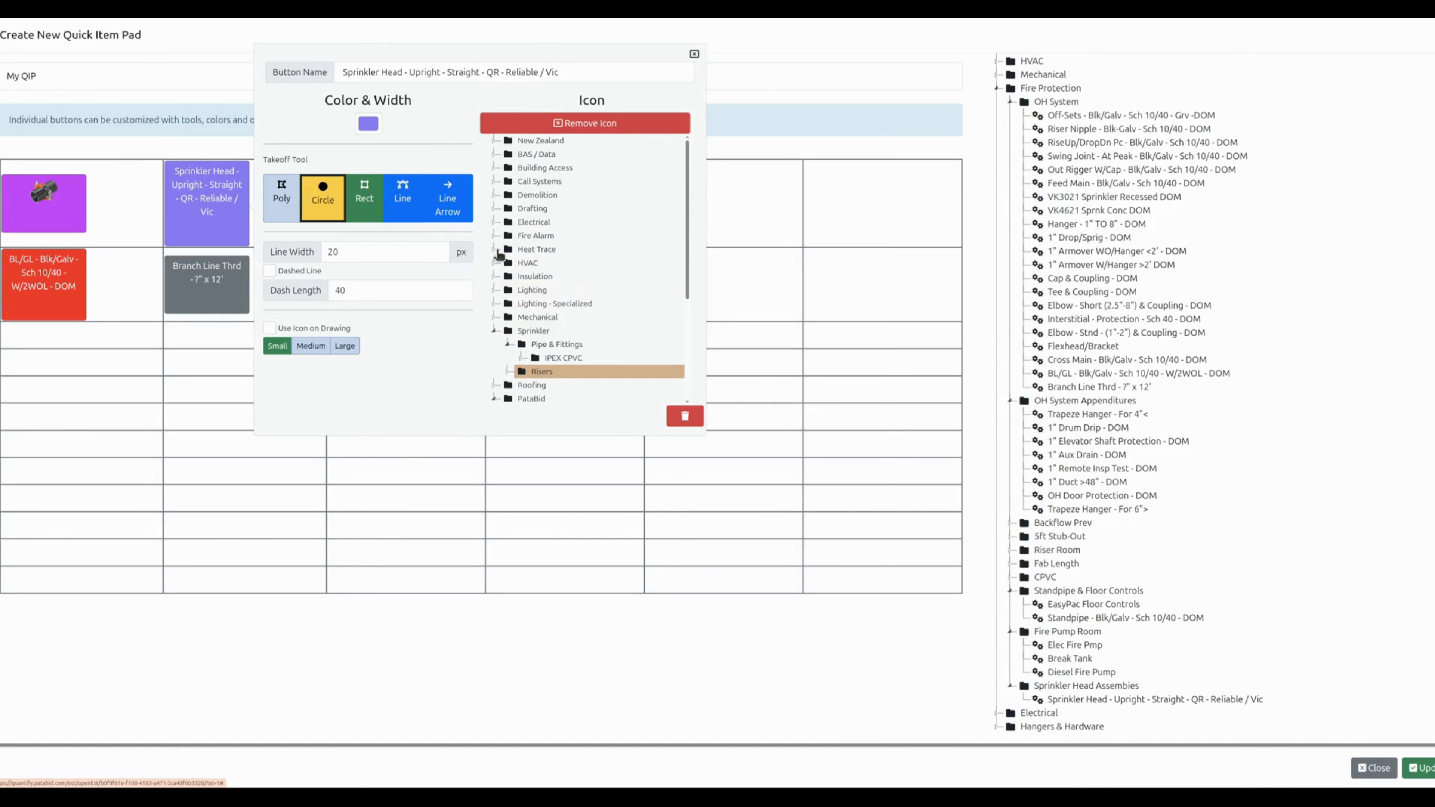
left_click(496, 222)
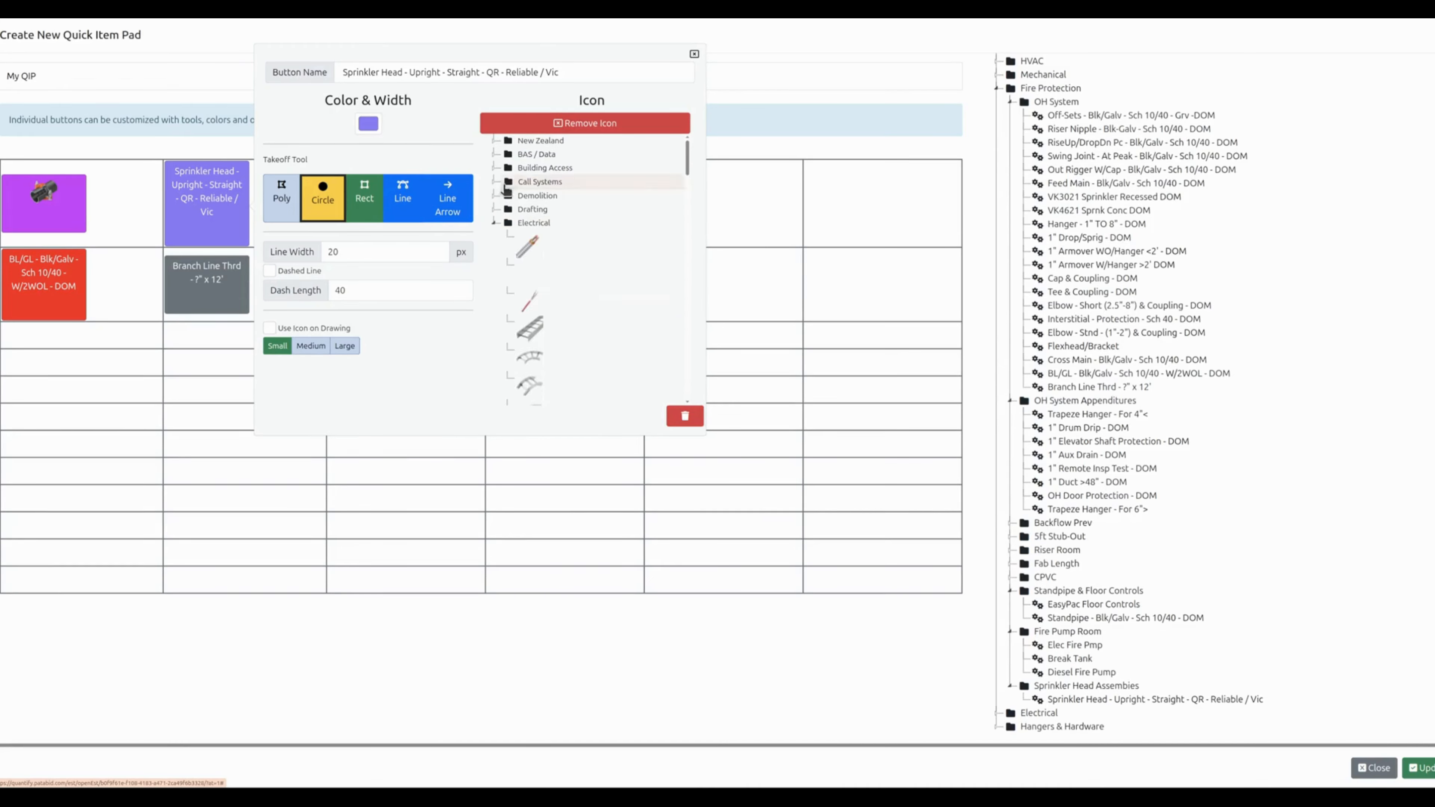
scroll(500, 198, "down", 10)
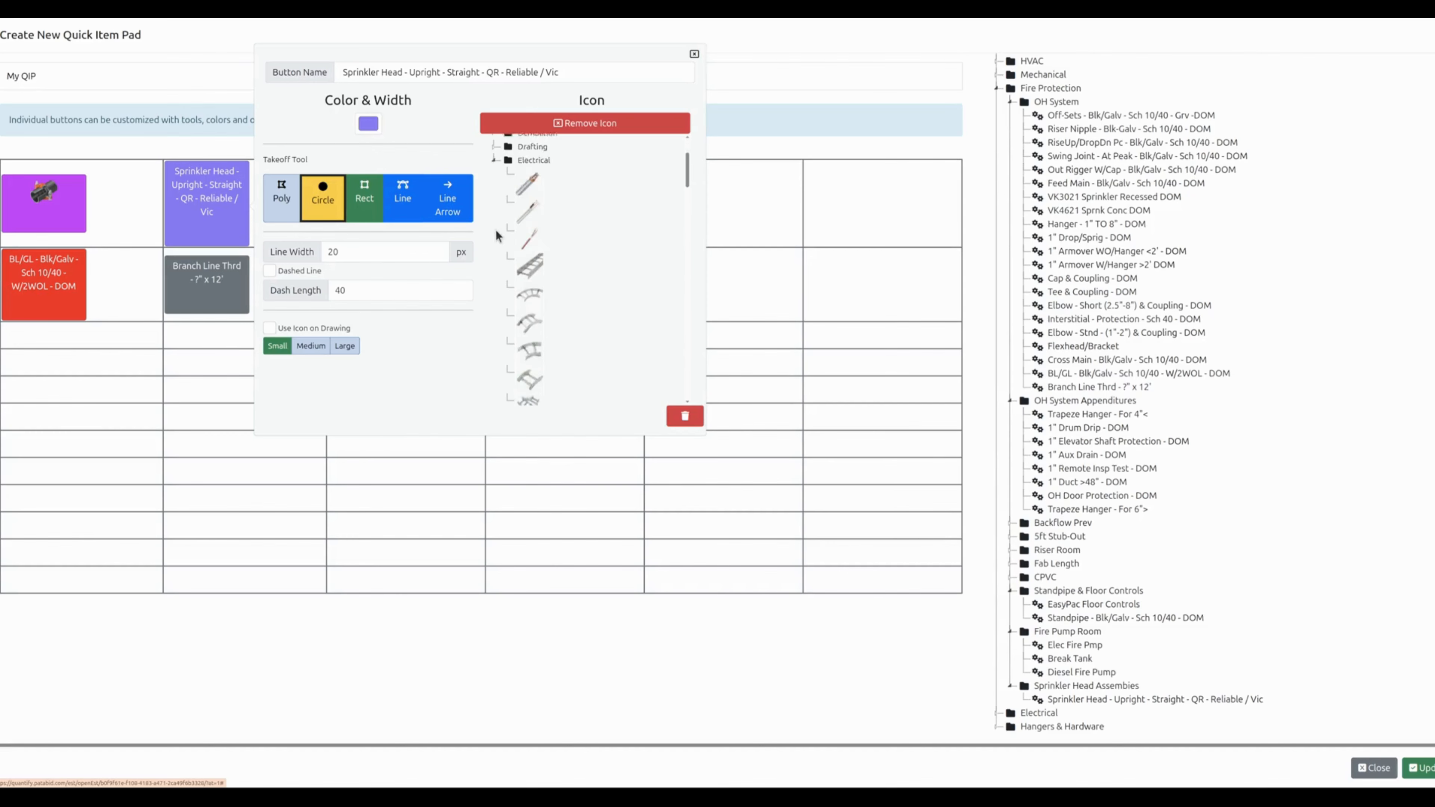
scroll(513, 222, "down", 5)
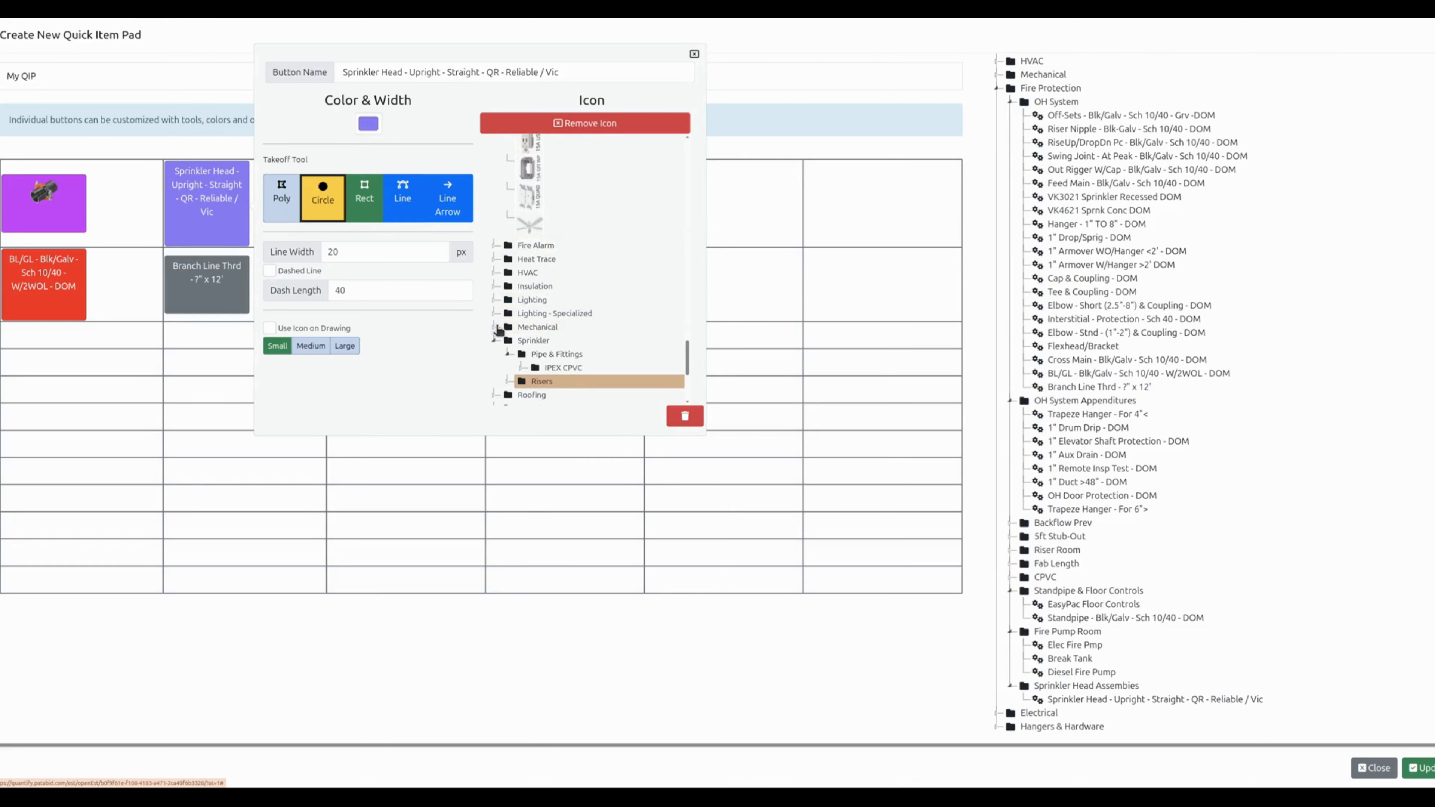
Assign the brass sprinkler head icon from Mechanical's Fire Sprinkler folder to the Sprinkler Head button.
left_click(501, 328)
scroll(592, 242, "down", 1)
scroll(592, 242, "down", 1)
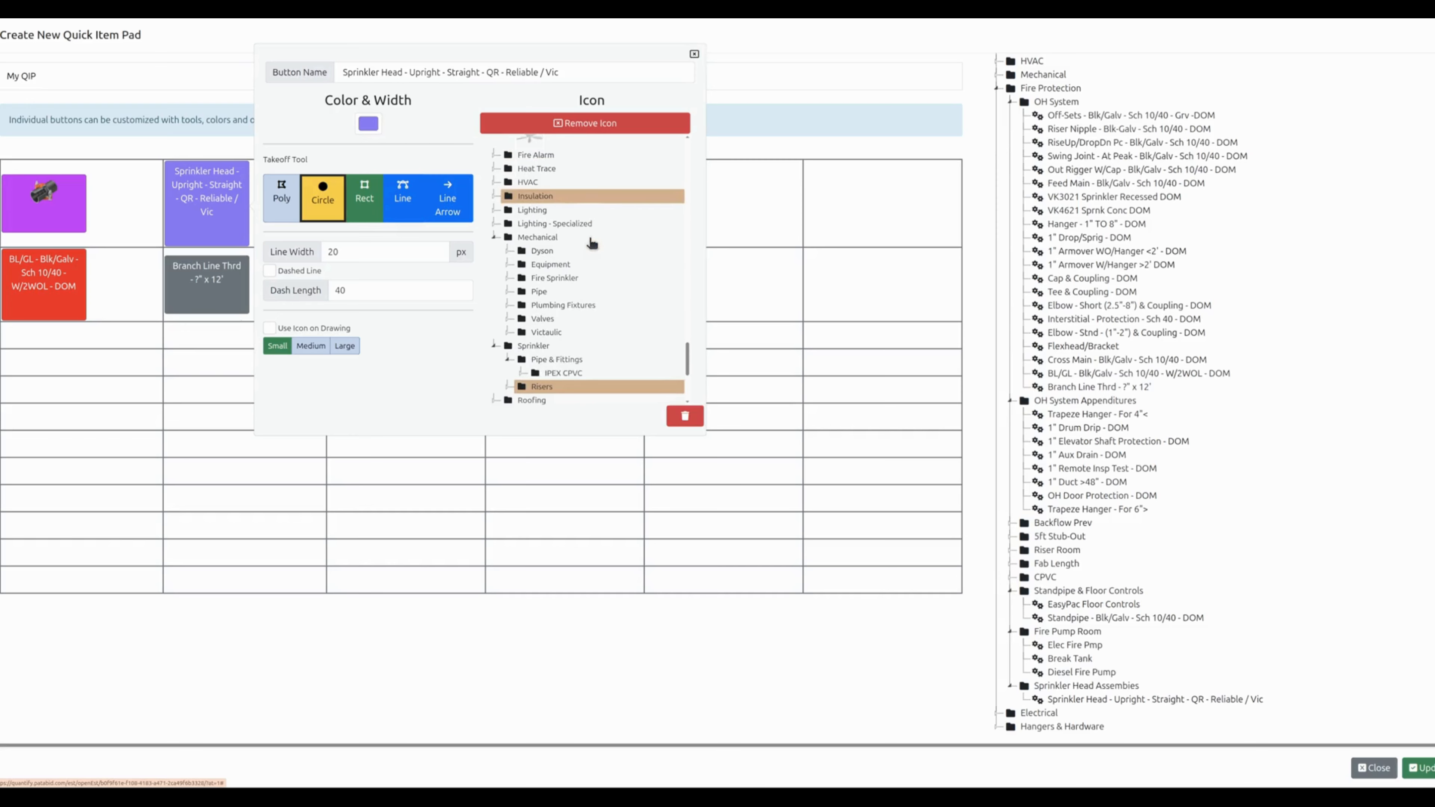
left_click(509, 279)
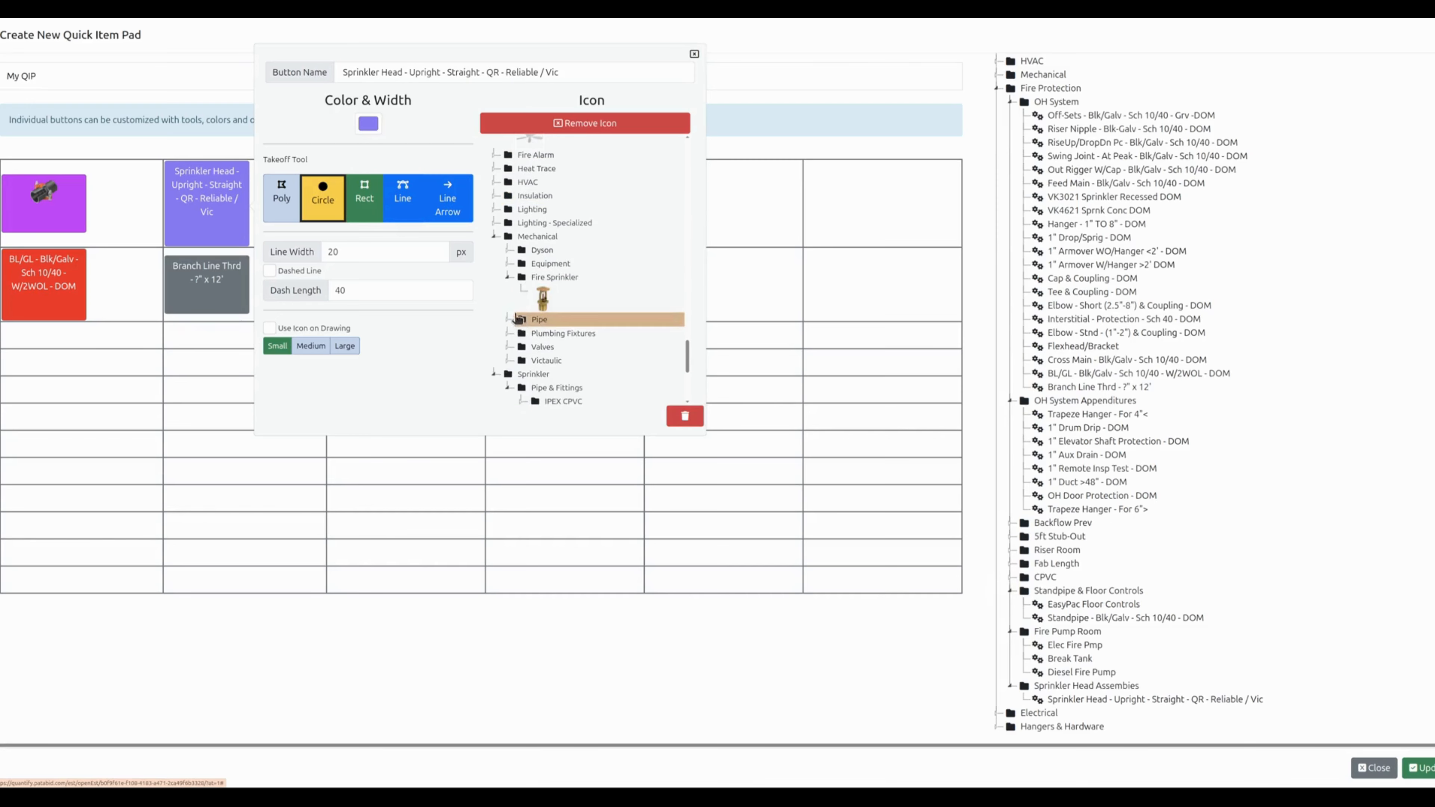
left_click(543, 298)
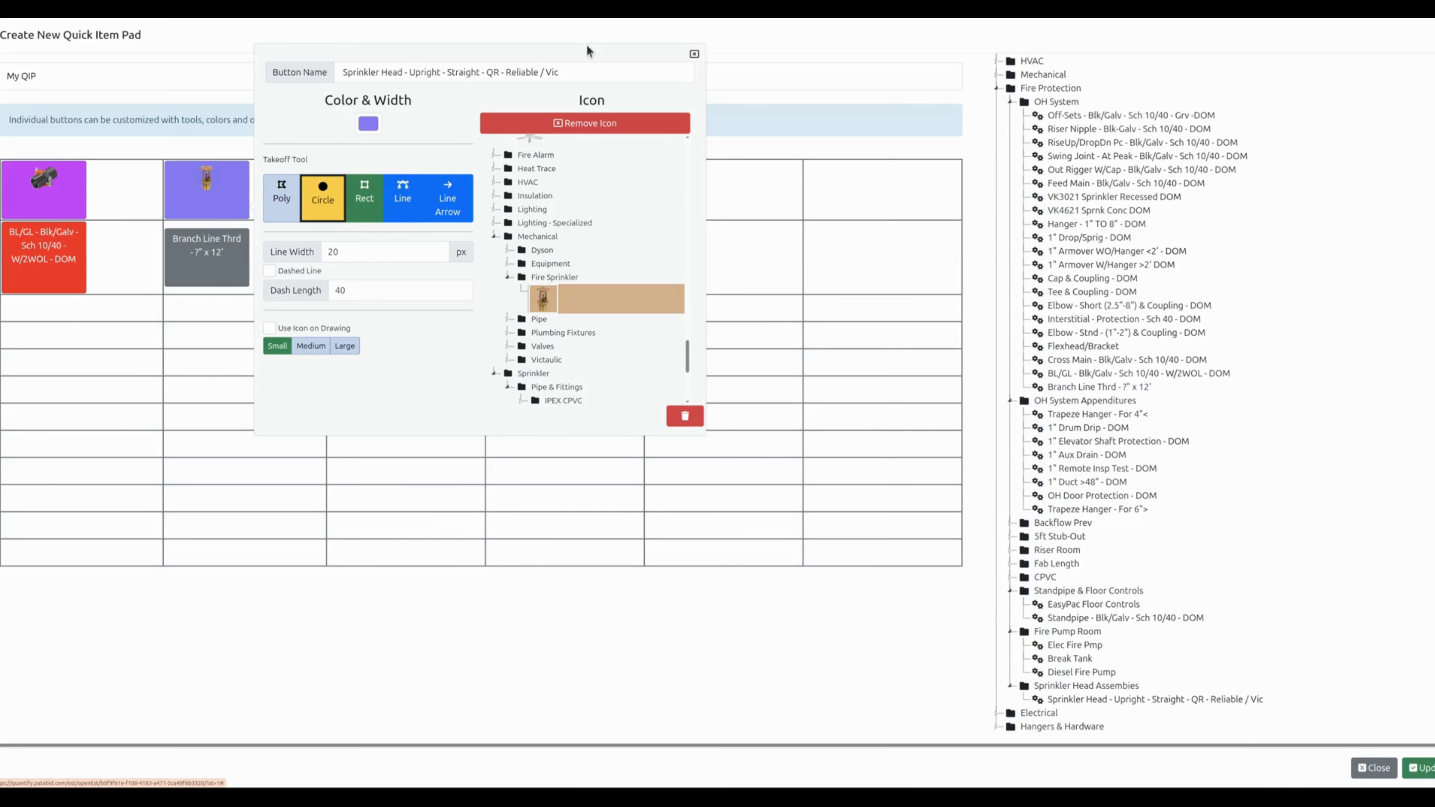
Enable Use Icon on Drawing at Medium size for the Sprinkler Head button and close its settings.
left_click(269, 328)
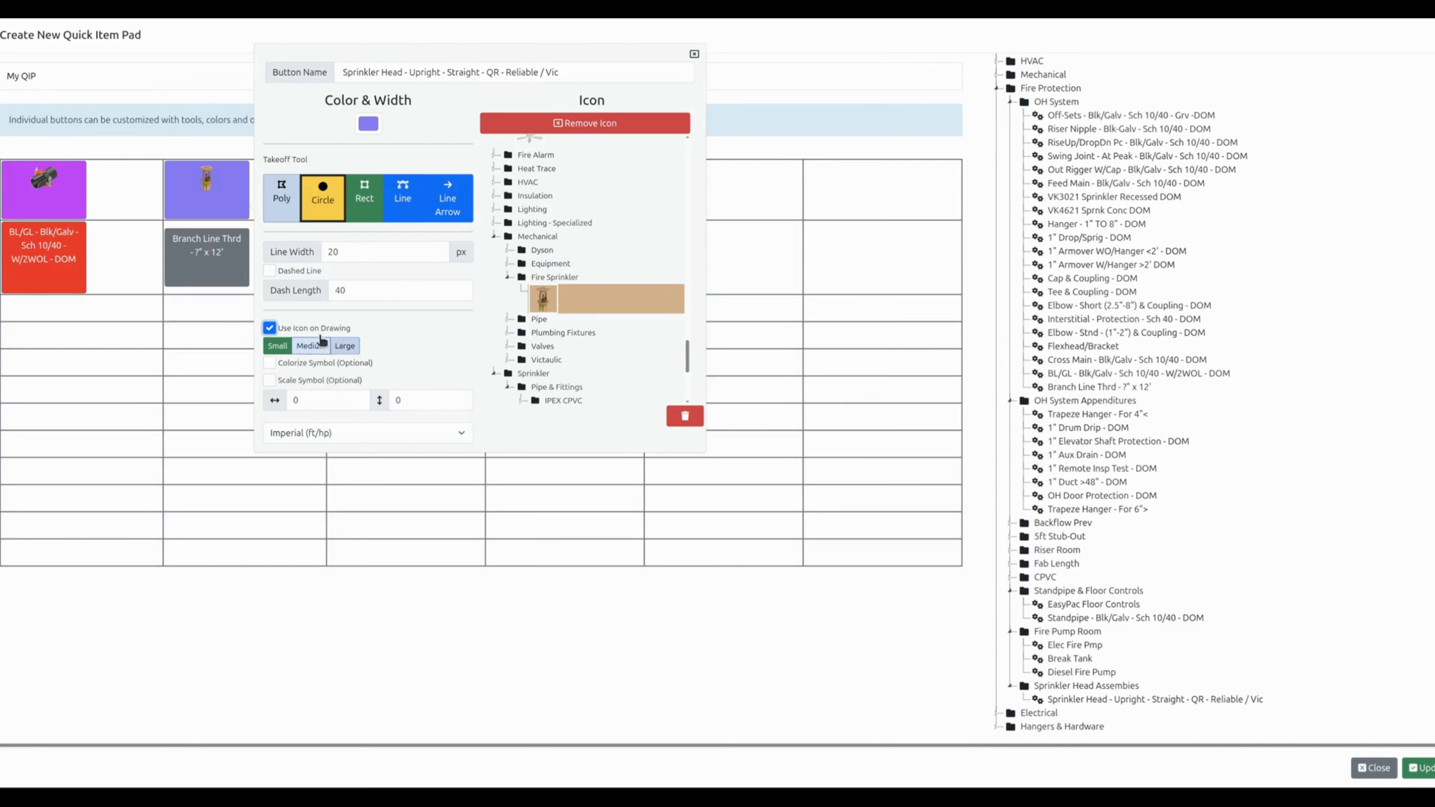
left_click(311, 345)
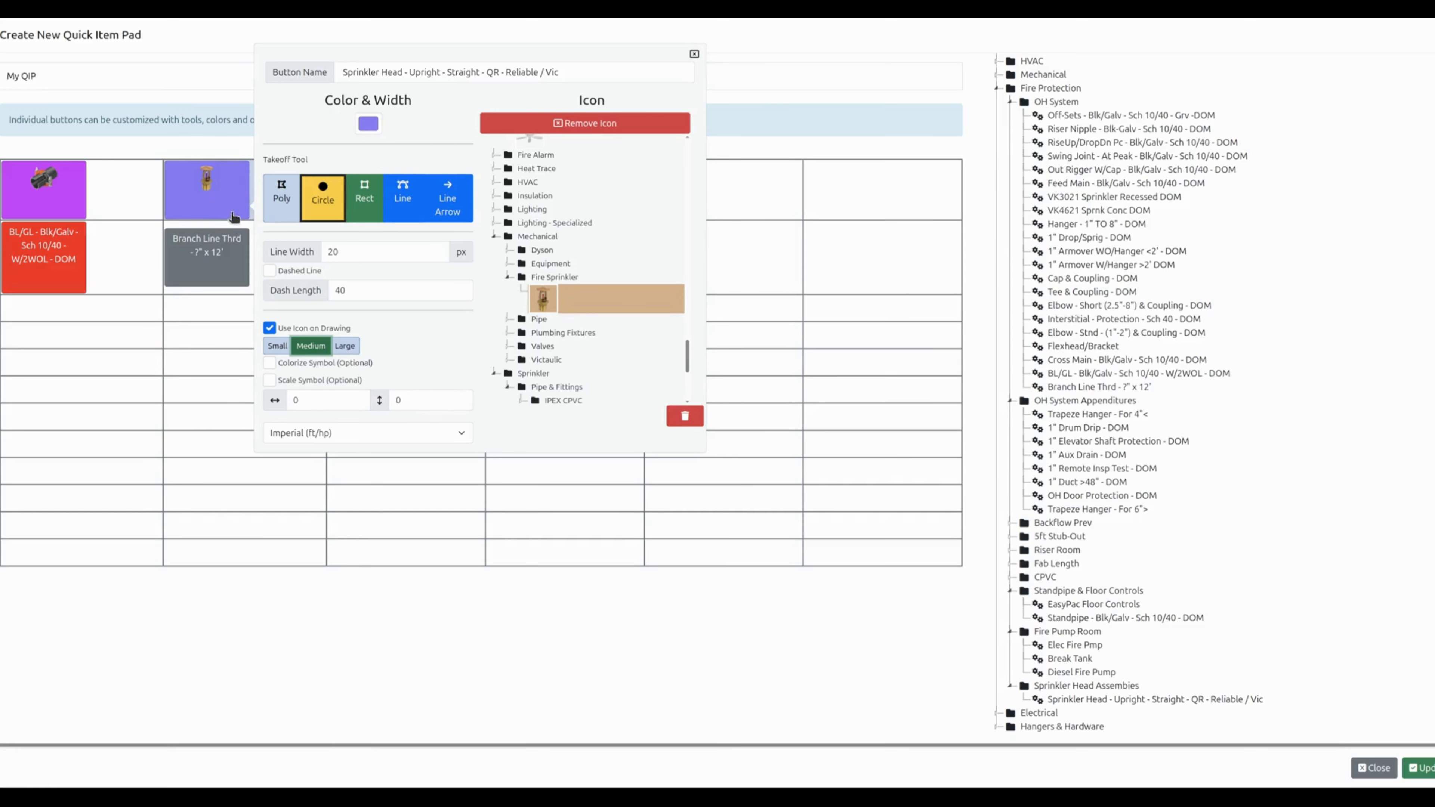
left_click(694, 54)
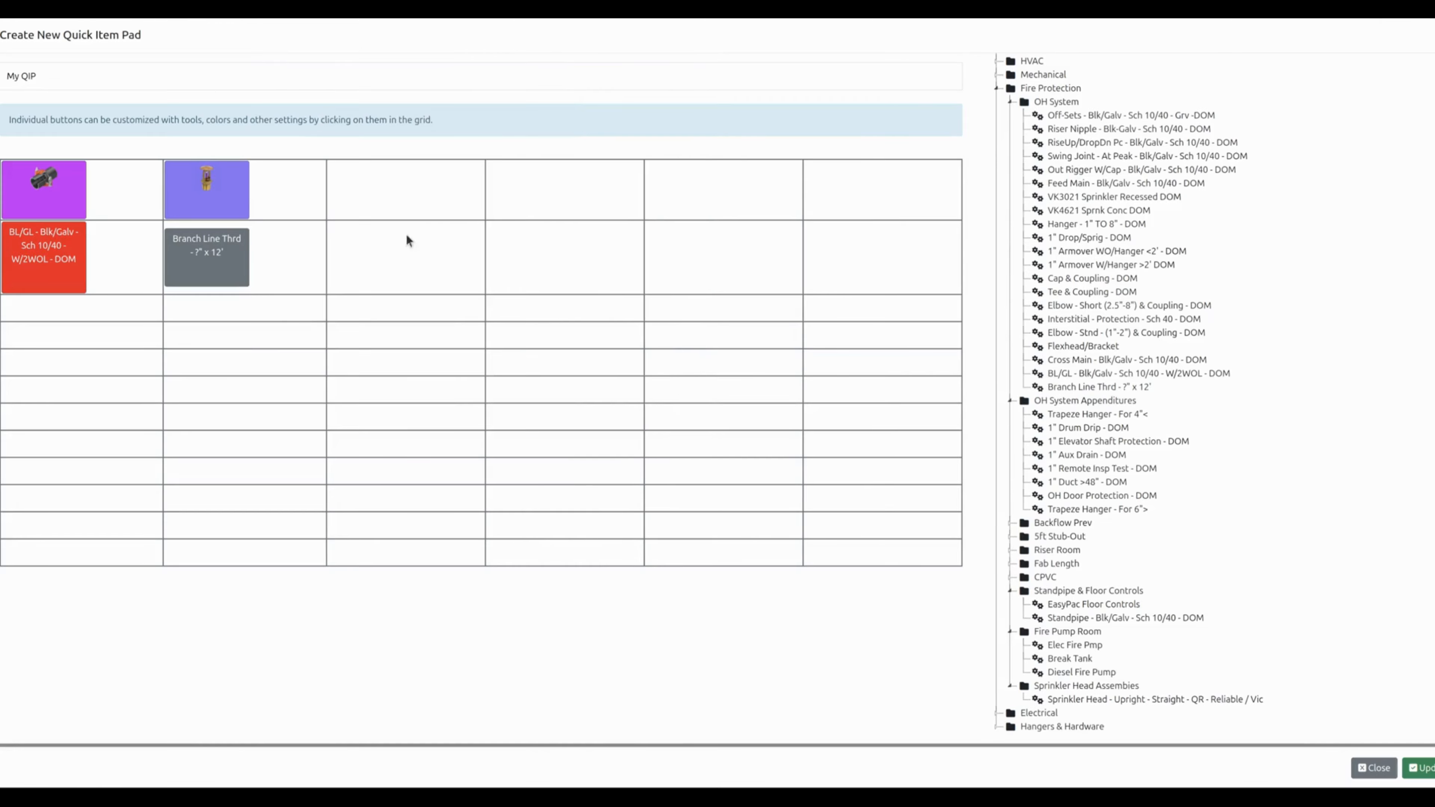
Save the new quick item pad and select My QIP as the active pad for the takeoff.
left_click(1406, 768)
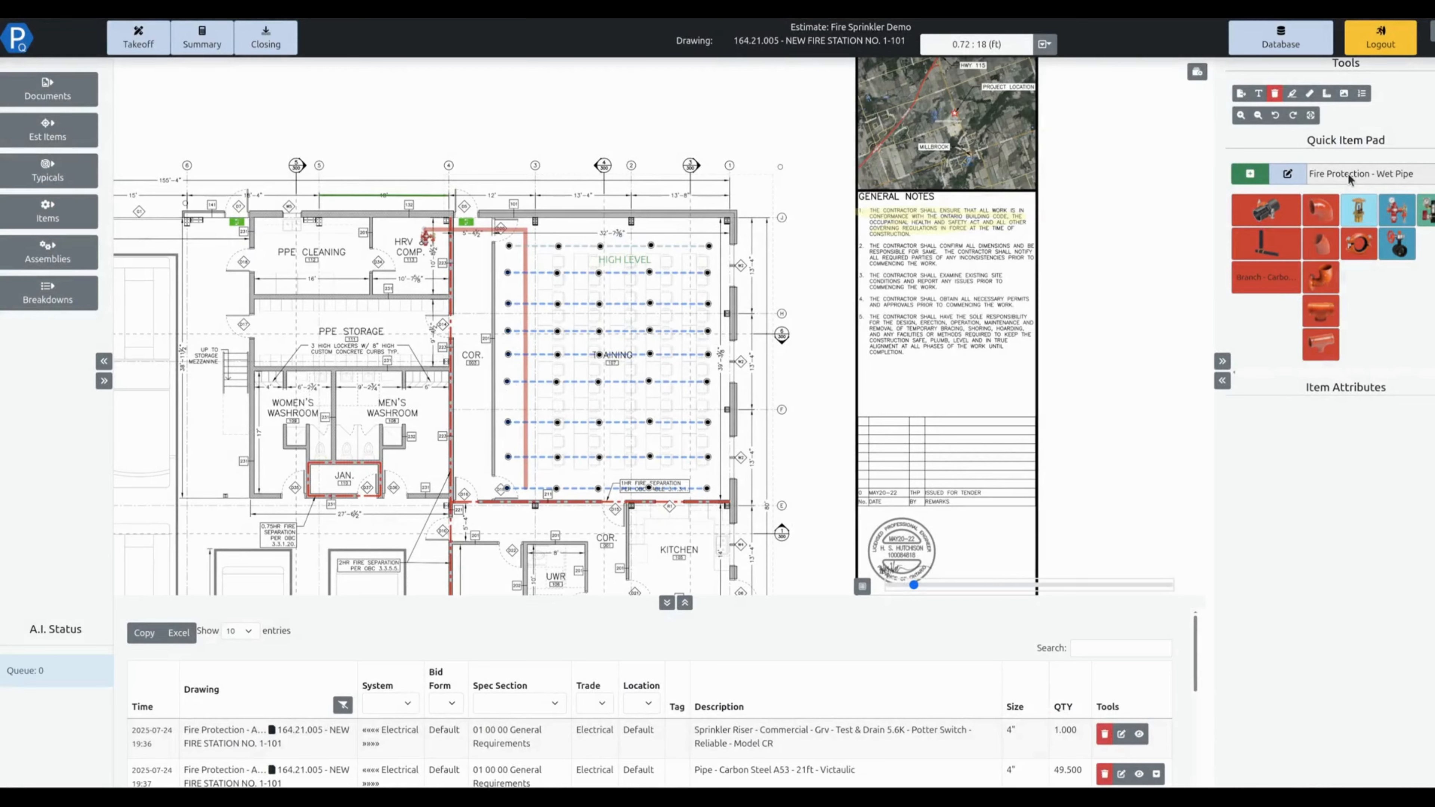
left_click(1349, 180)
scroll(1299, 339, "down", 8)
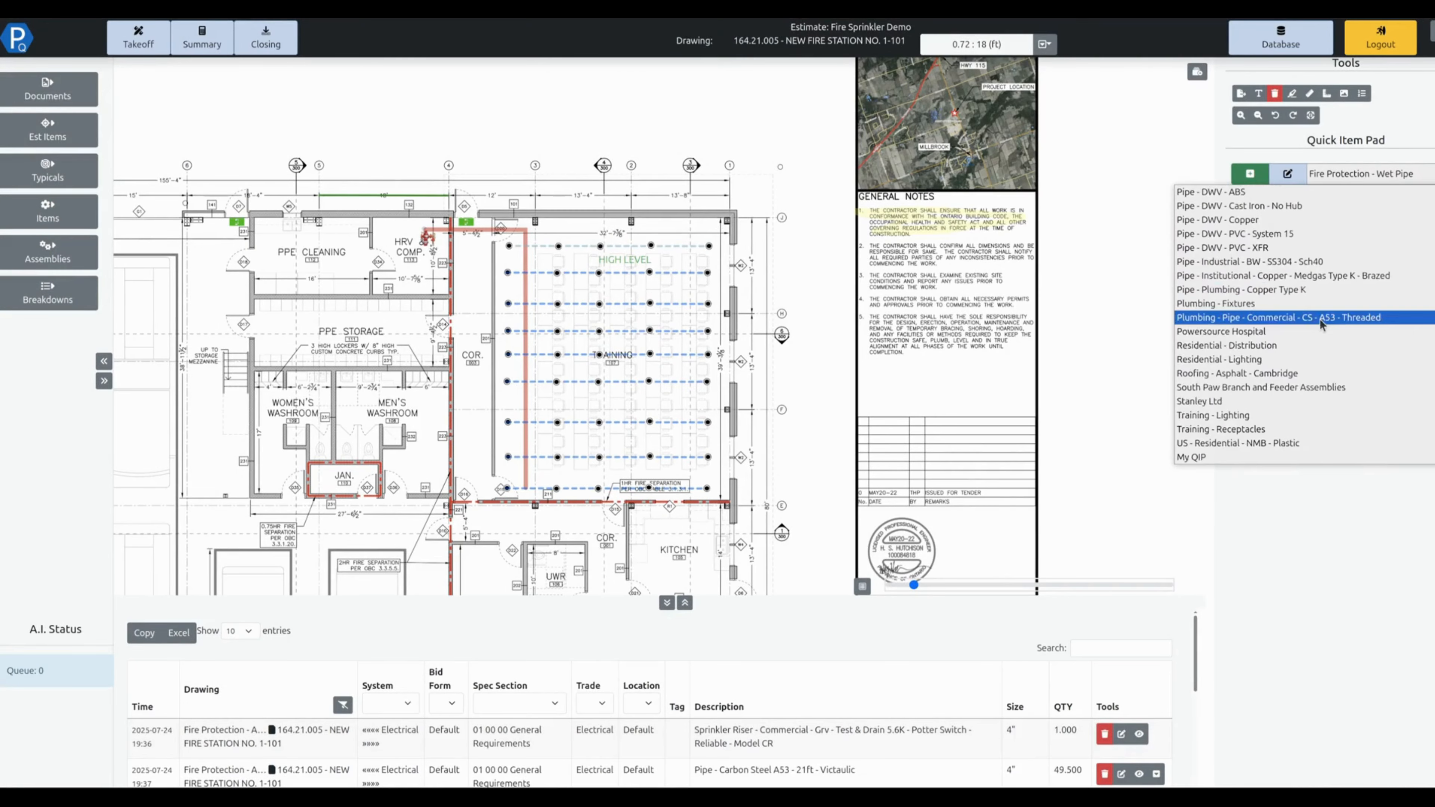
left_click(1204, 462)
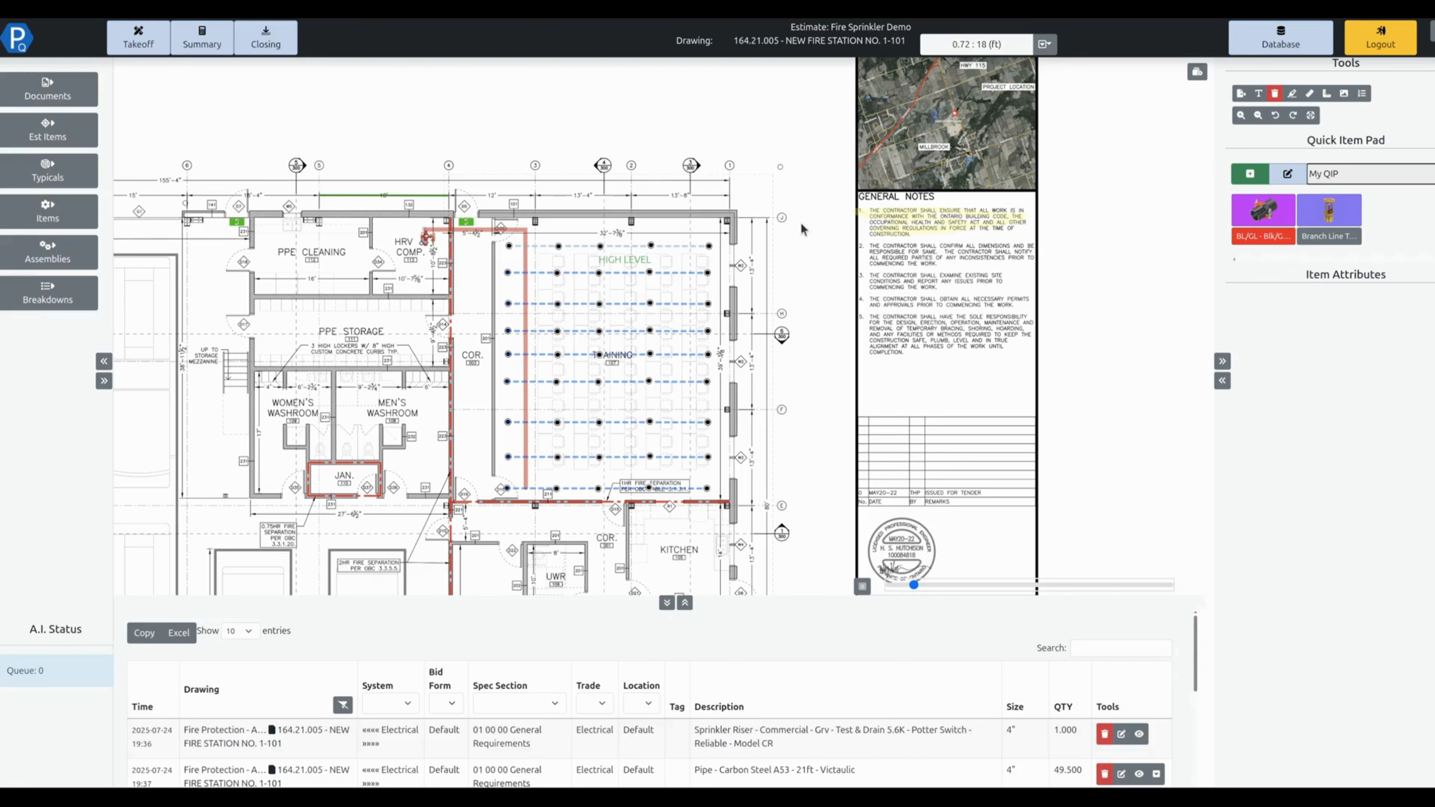
Start a Sprinkler Head takeoff with main size 1-1/2" - 38mm and a drop length of 3.
scroll(707, 232, "up", 2)
left_click(1331, 213)
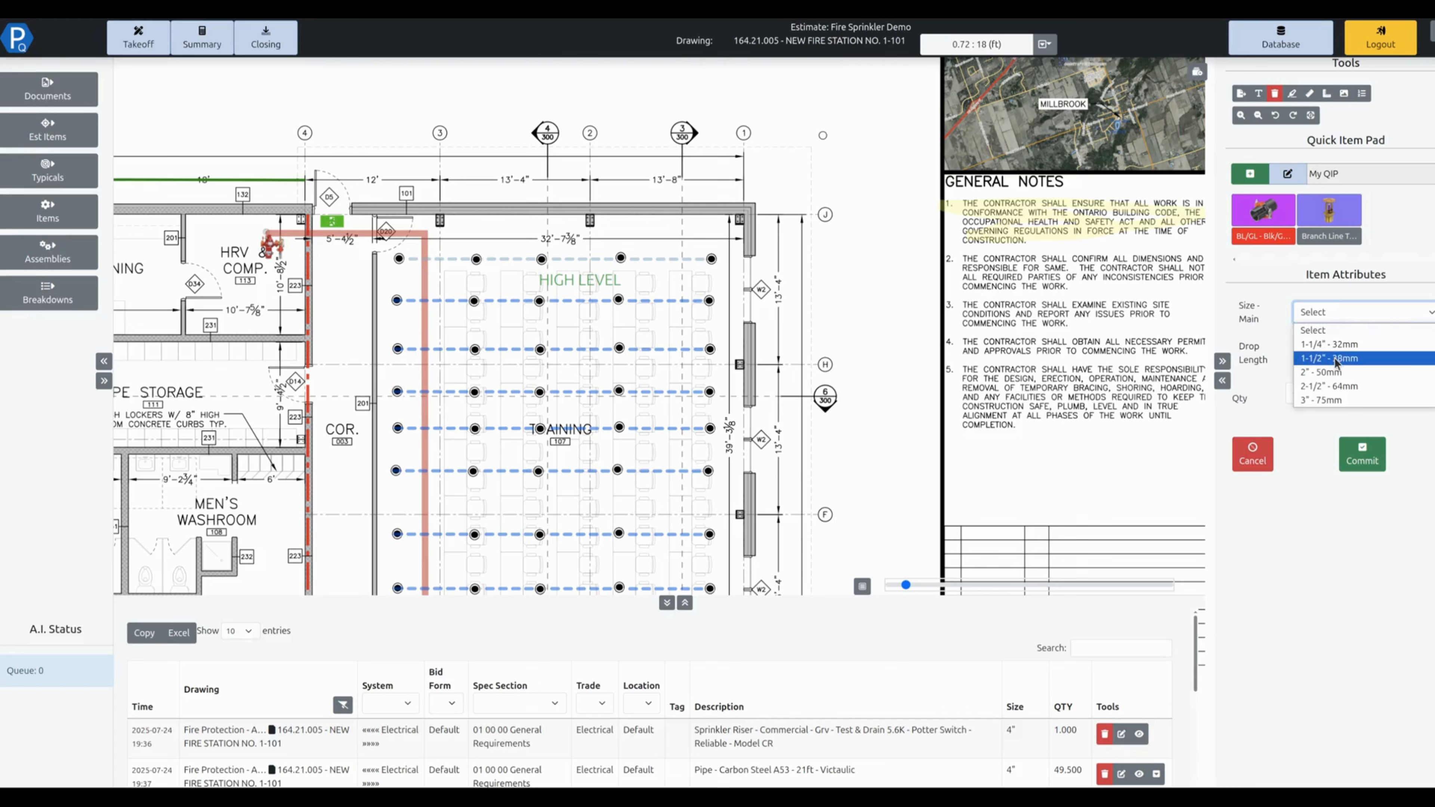
left_click(1324, 360)
left_click(1337, 348)
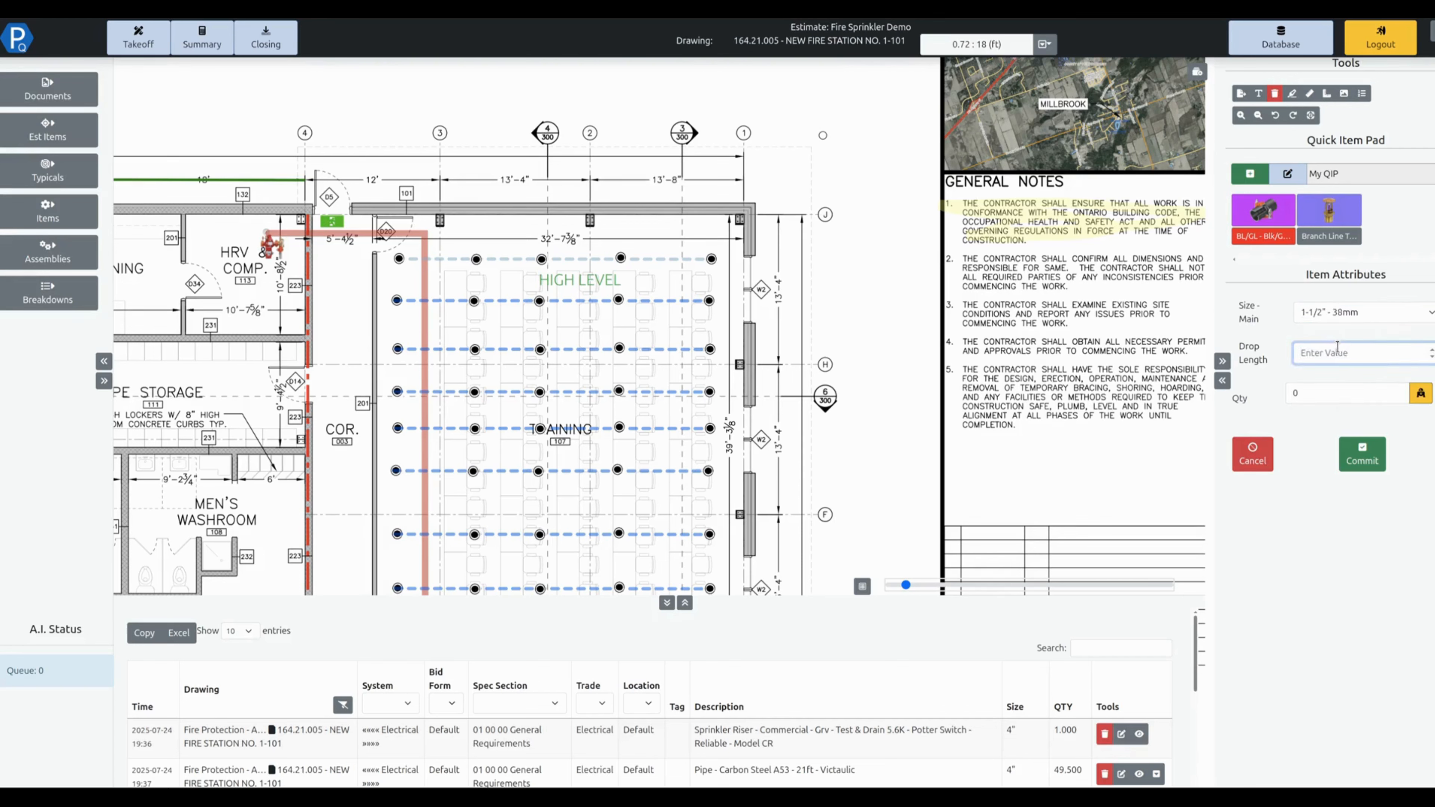
type("10")
key("BackSpace")
key("BackSpace")
type("3")
Place five sprinkler heads along the uppermost branch line of the Training room and finish the takeoff.
left_click(607, 233)
left_click(698, 230)
left_click(525, 230)
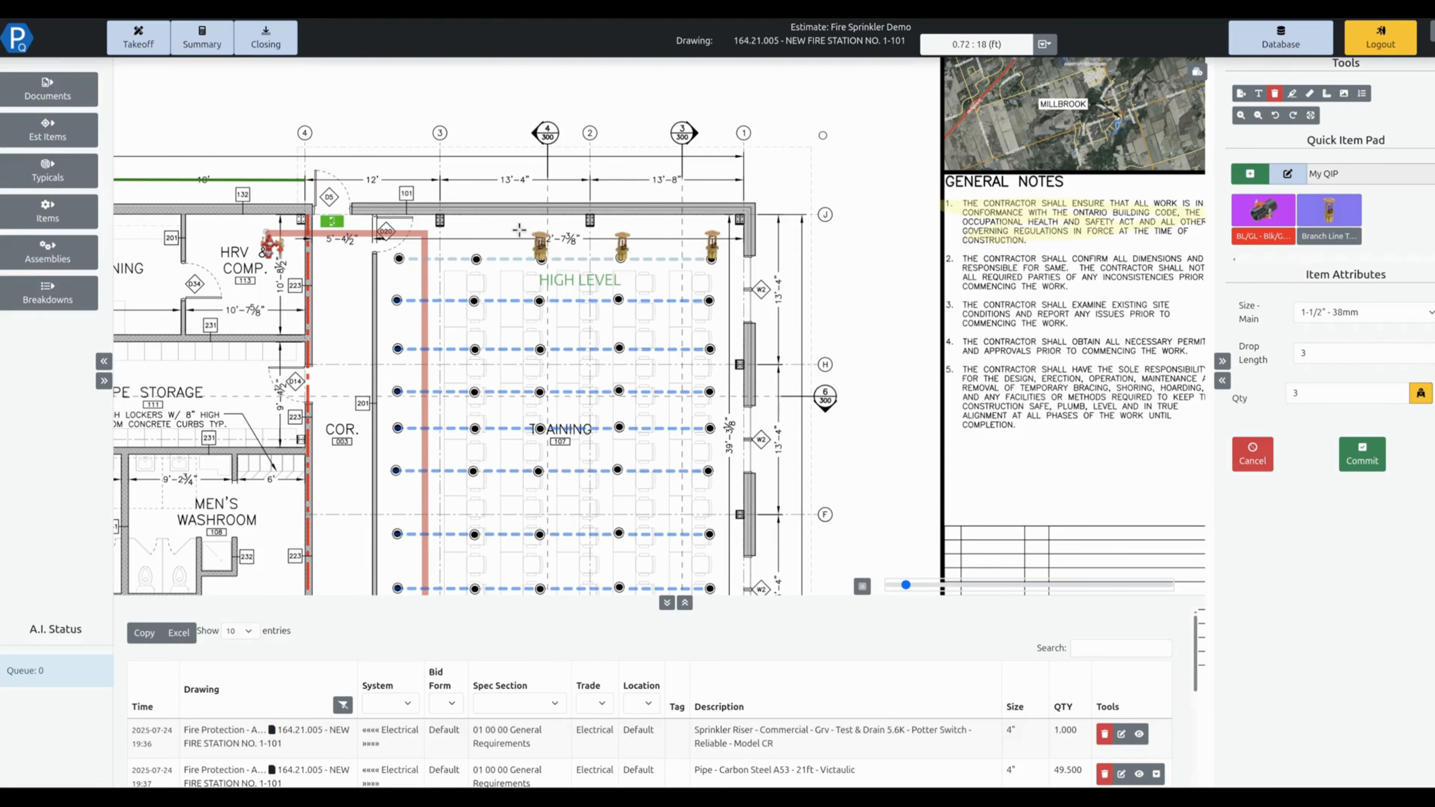
left_click(461, 232)
left_click(384, 231)
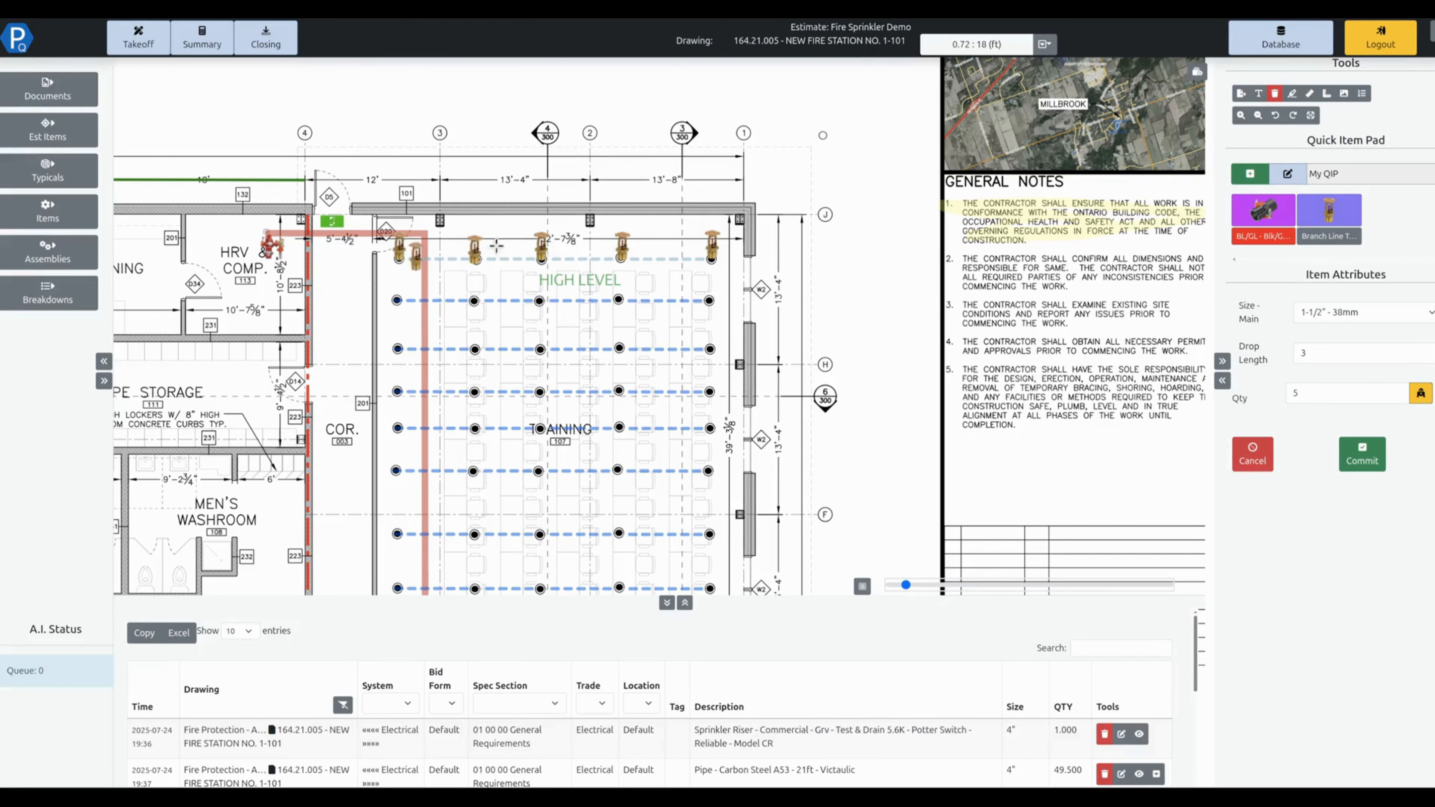
key("Return")
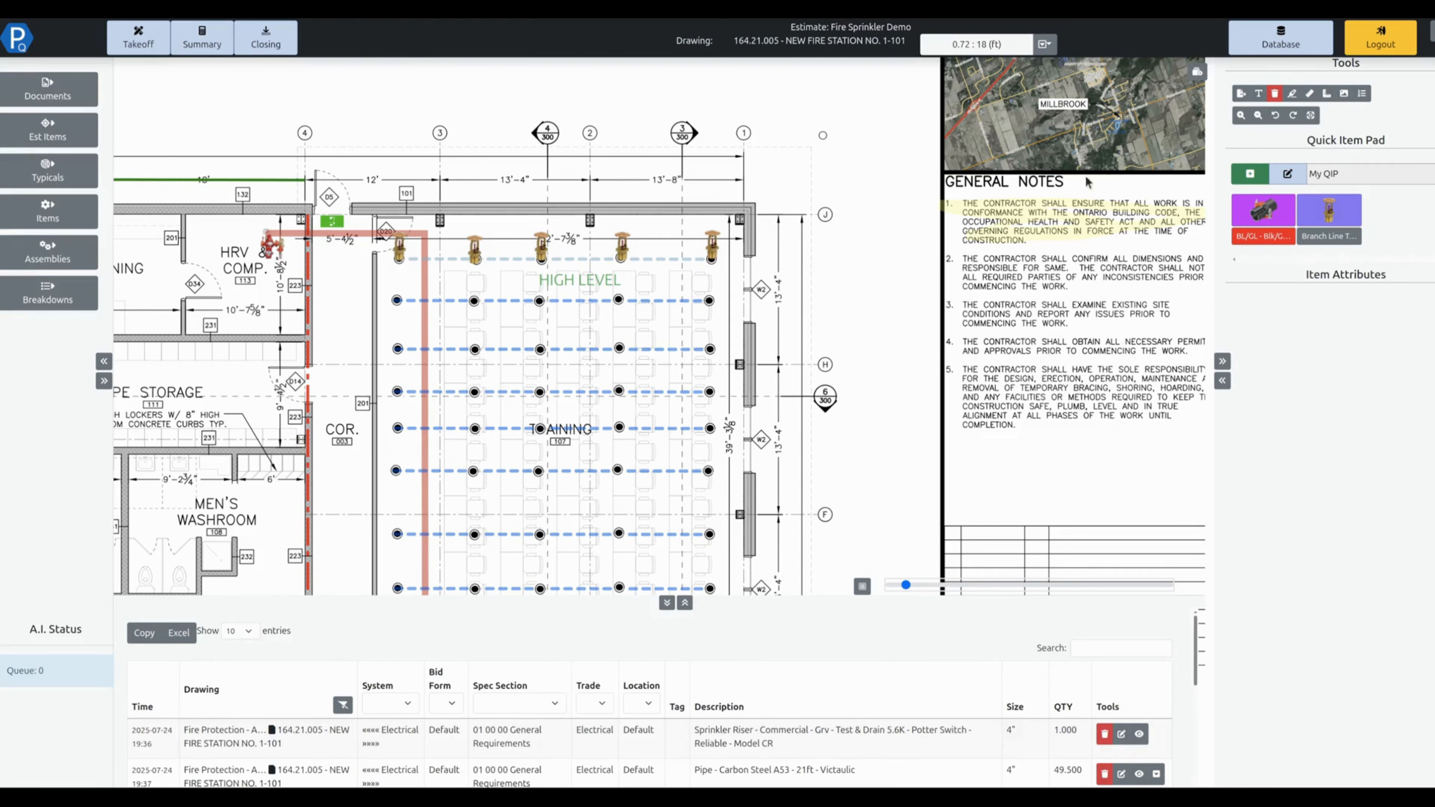
Try rearranging My QIP with the Sprinkler Head button in the second row's third cell and BL/GL in the fourth row, closing without updating.
left_click(1287, 173)
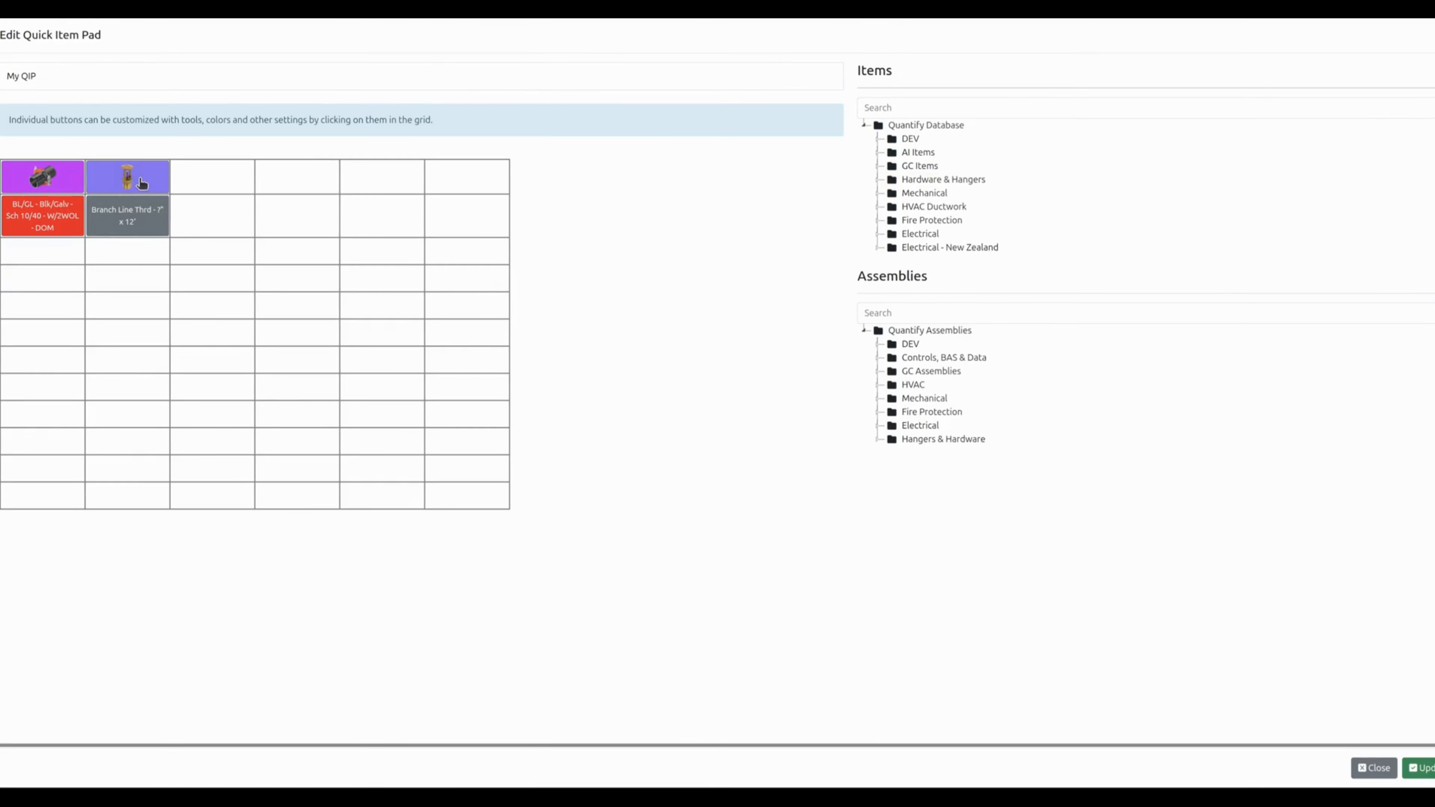
left_click_drag(141, 183, 230, 238)
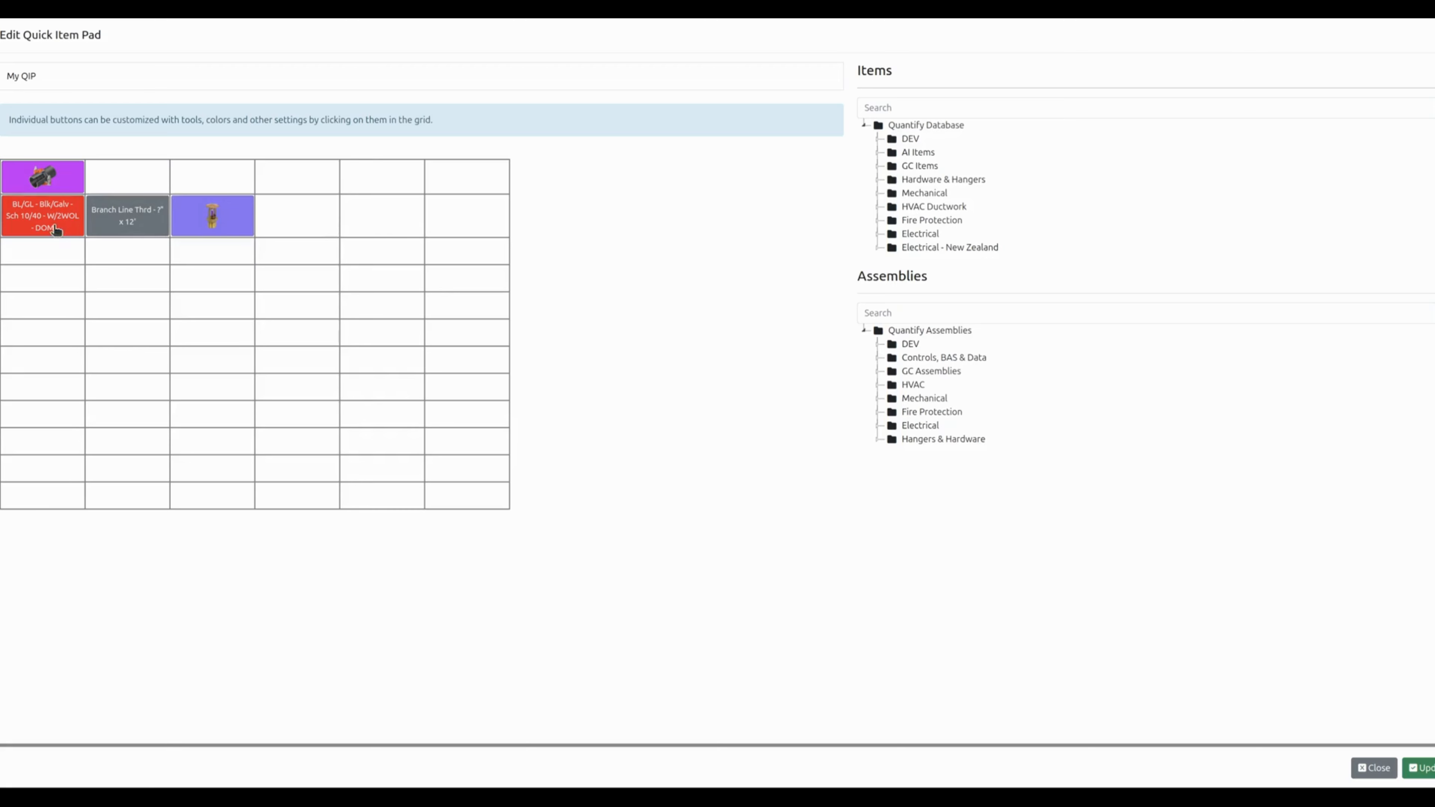
left_click_drag(56, 229, 56, 288)
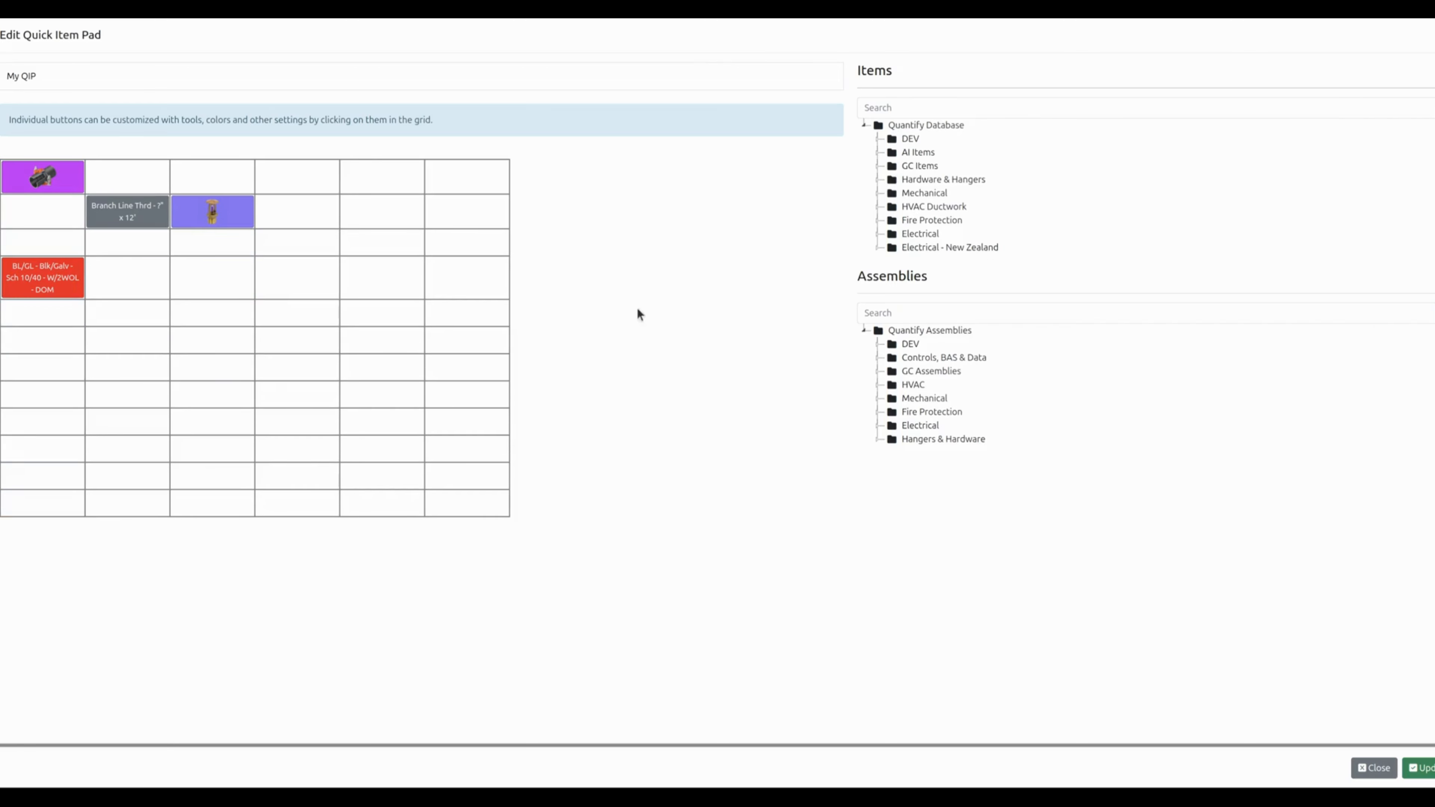
left_click(253, 223)
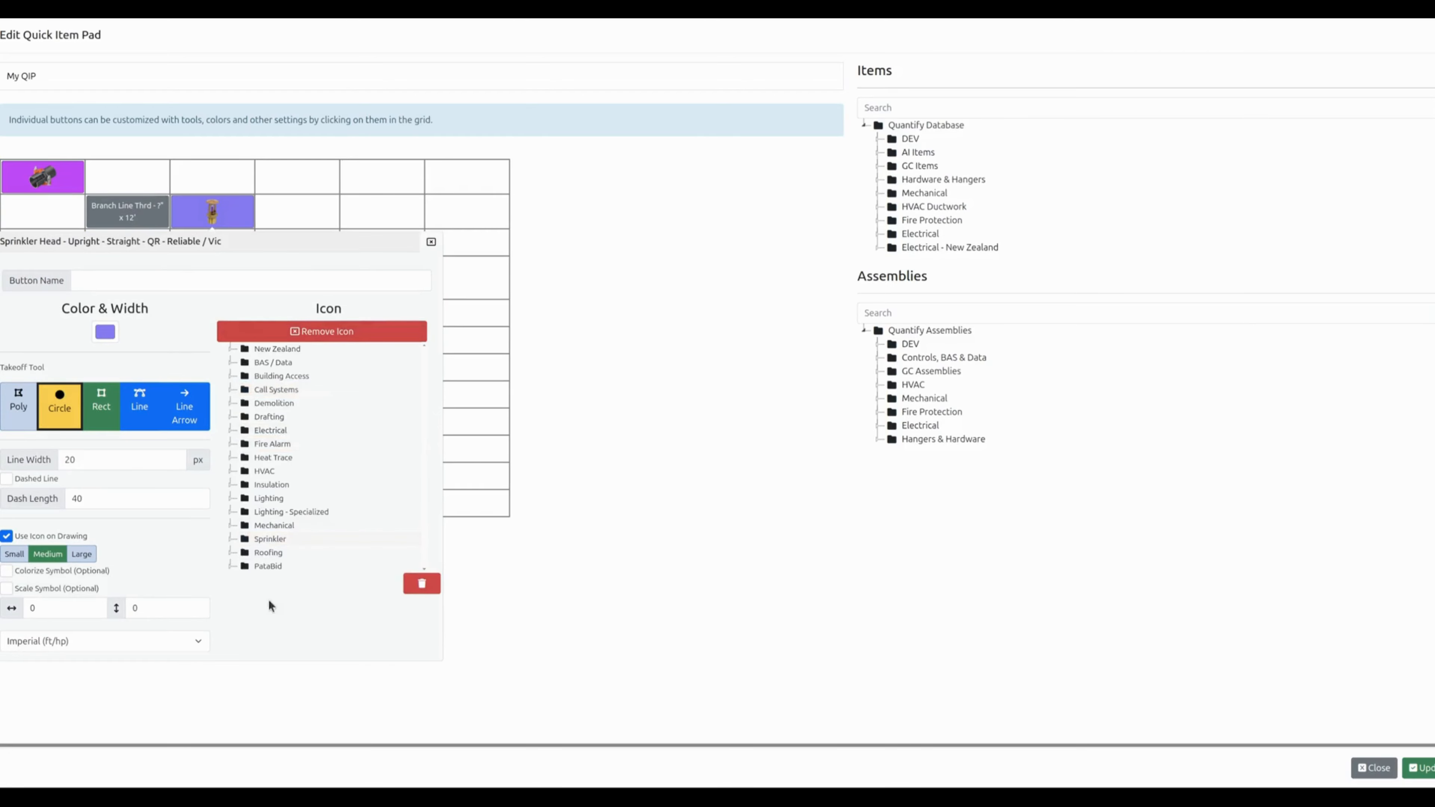
left_click(431, 242)
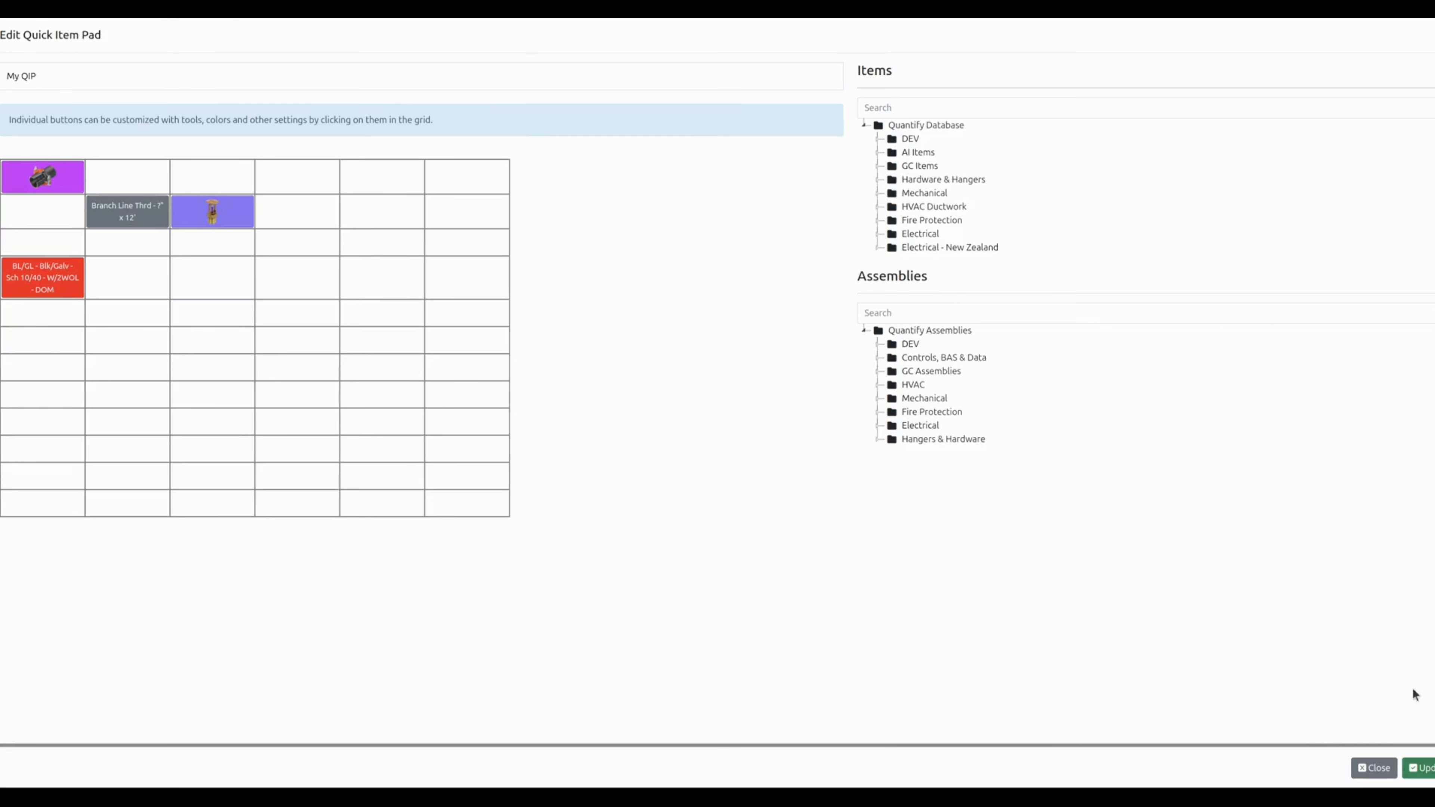
left_click(1374, 768)
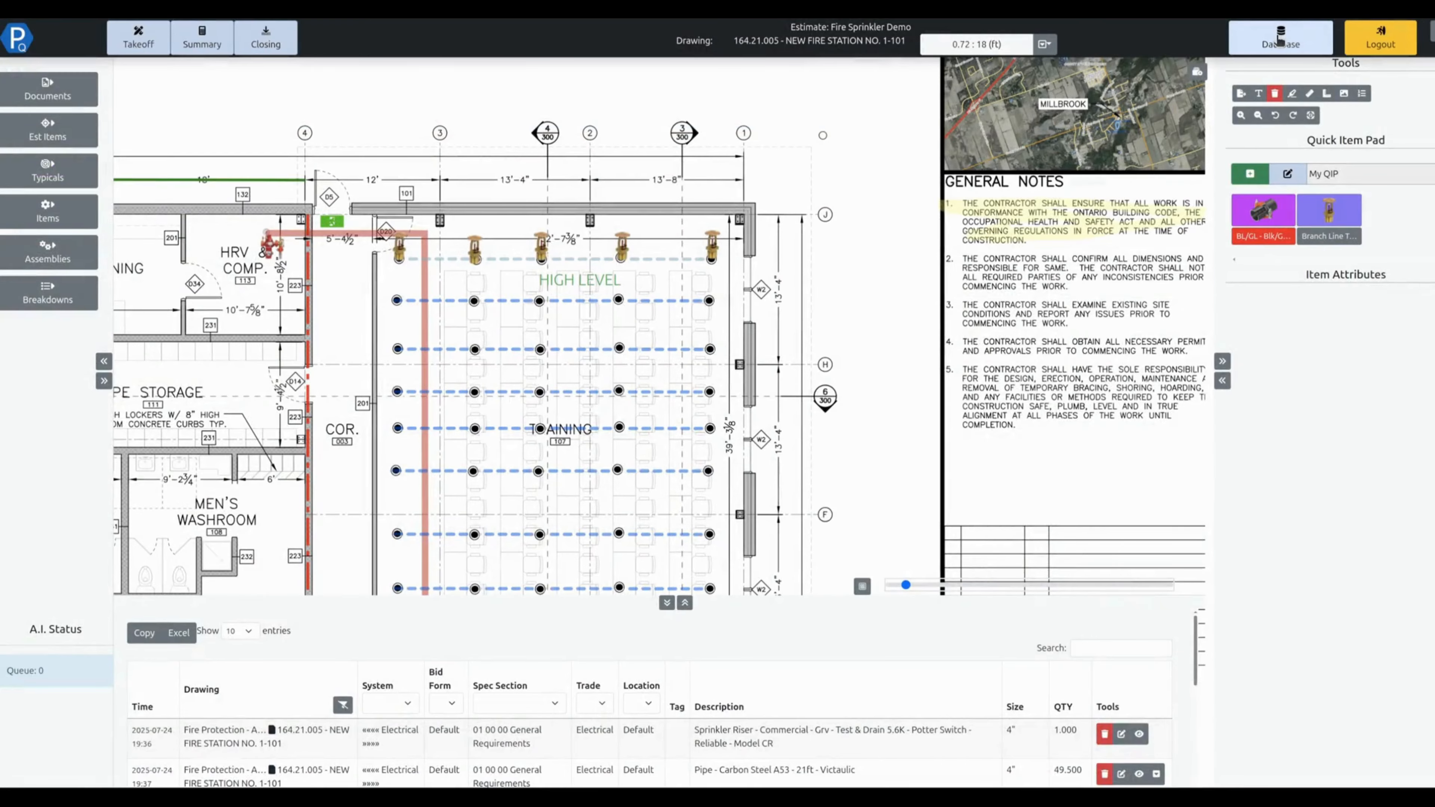
Open the item database and expand the Fire Protection folder and its Fittings subfolder.
left_click(1278, 41)
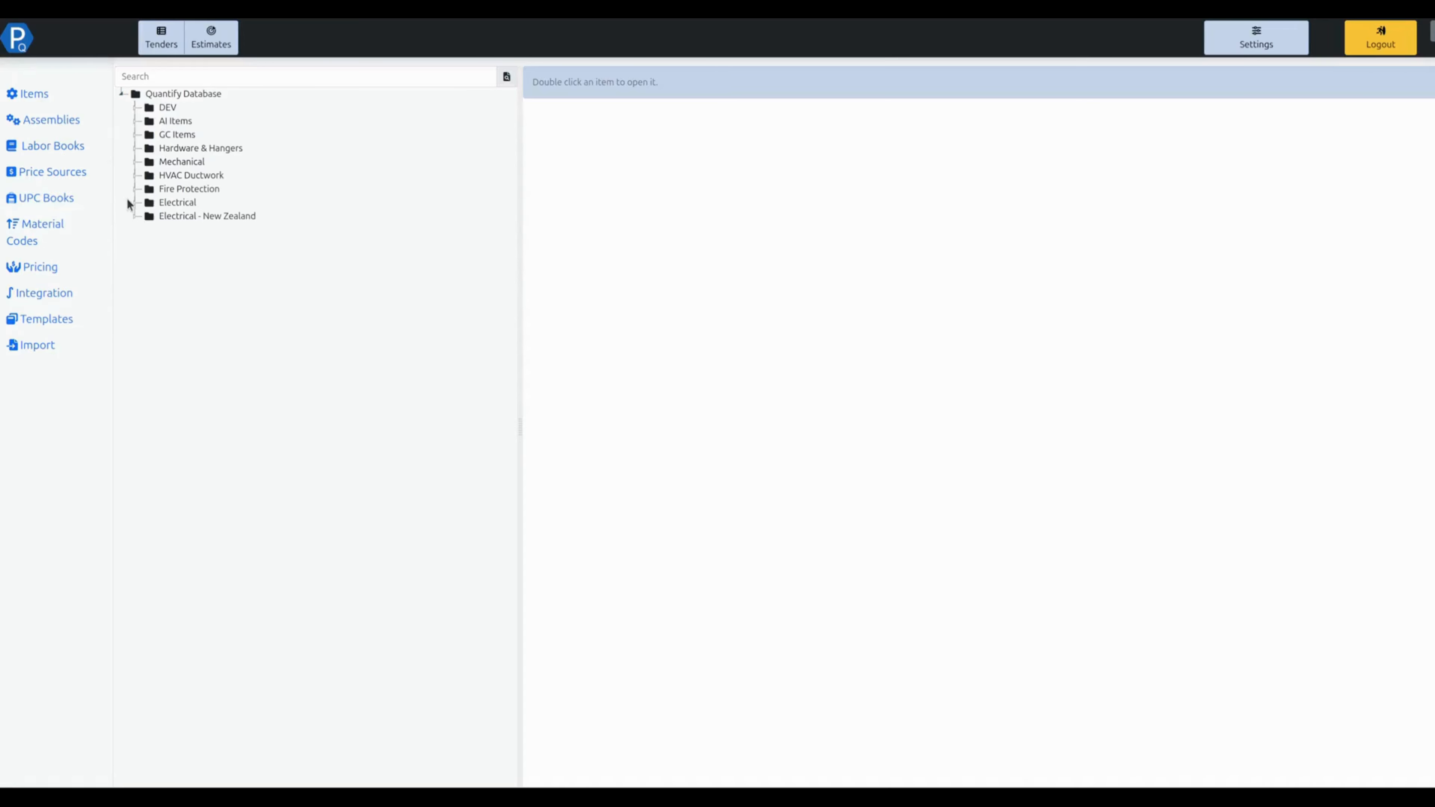
left_click(135, 203)
left_click(134, 202)
left_click(135, 190)
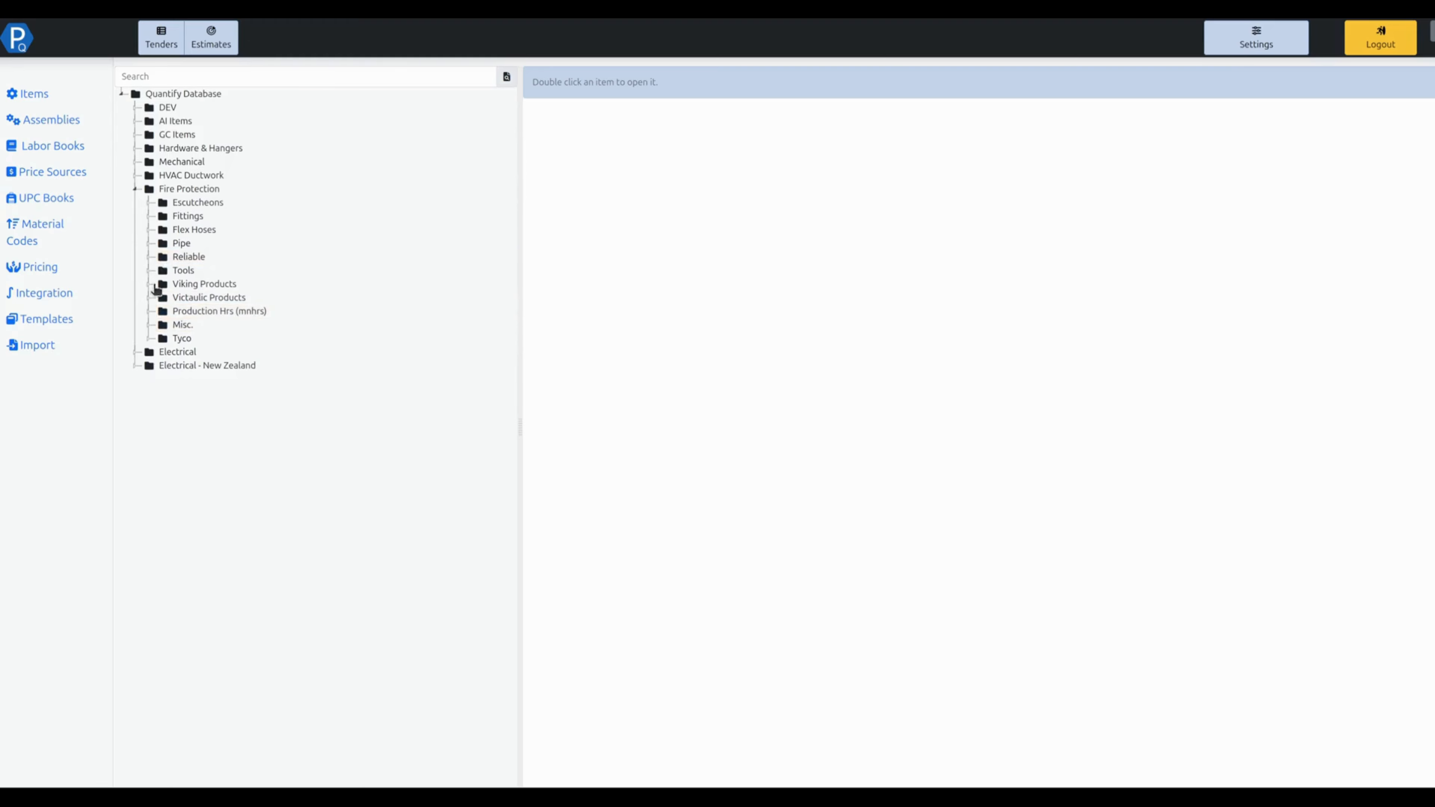
left_click(149, 217)
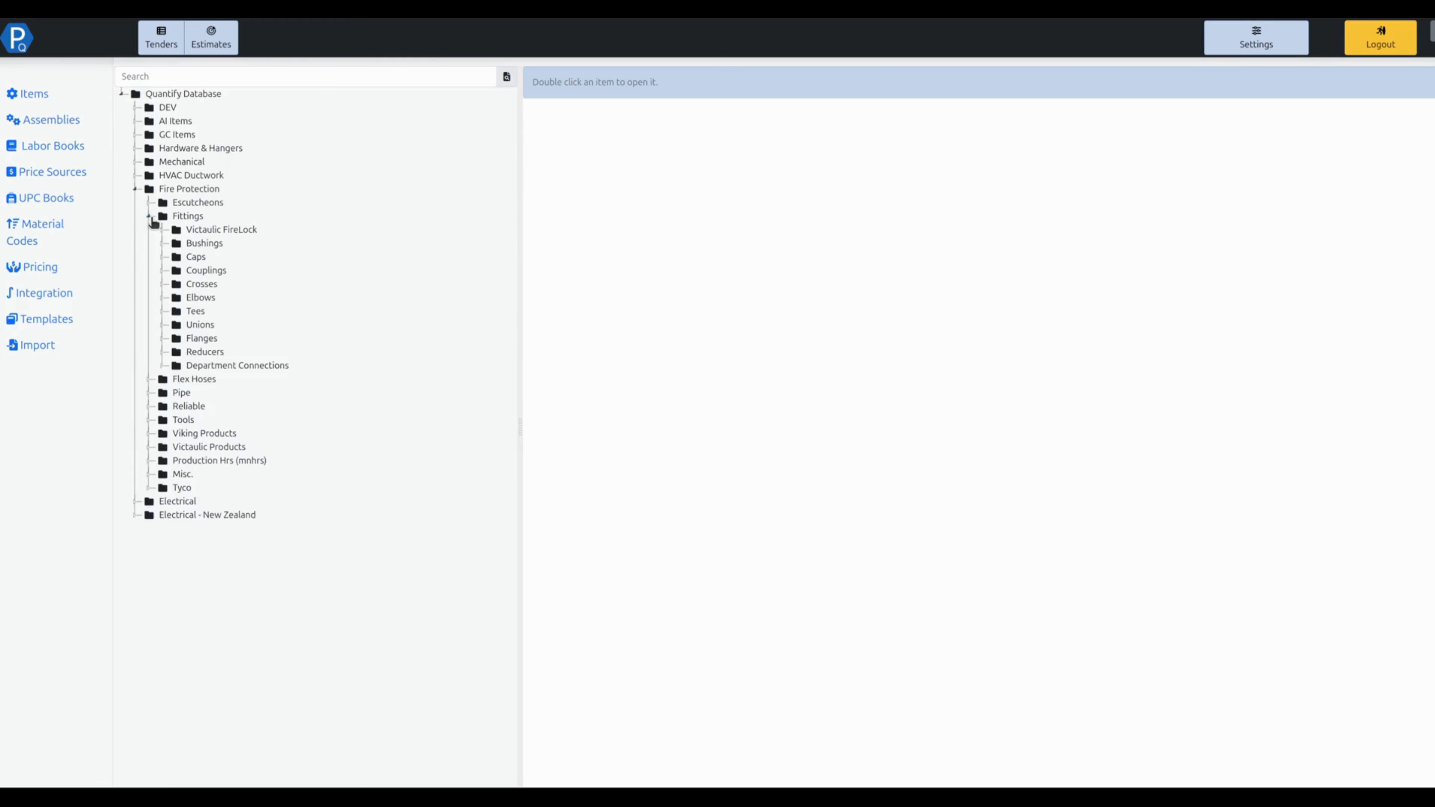
Open Sprinkler Head - 1/2 - Upright - K5.6 - 135 - Reliable - F1FR56 from Reliable's Quick Response Upright heads.
left_click(148, 406)
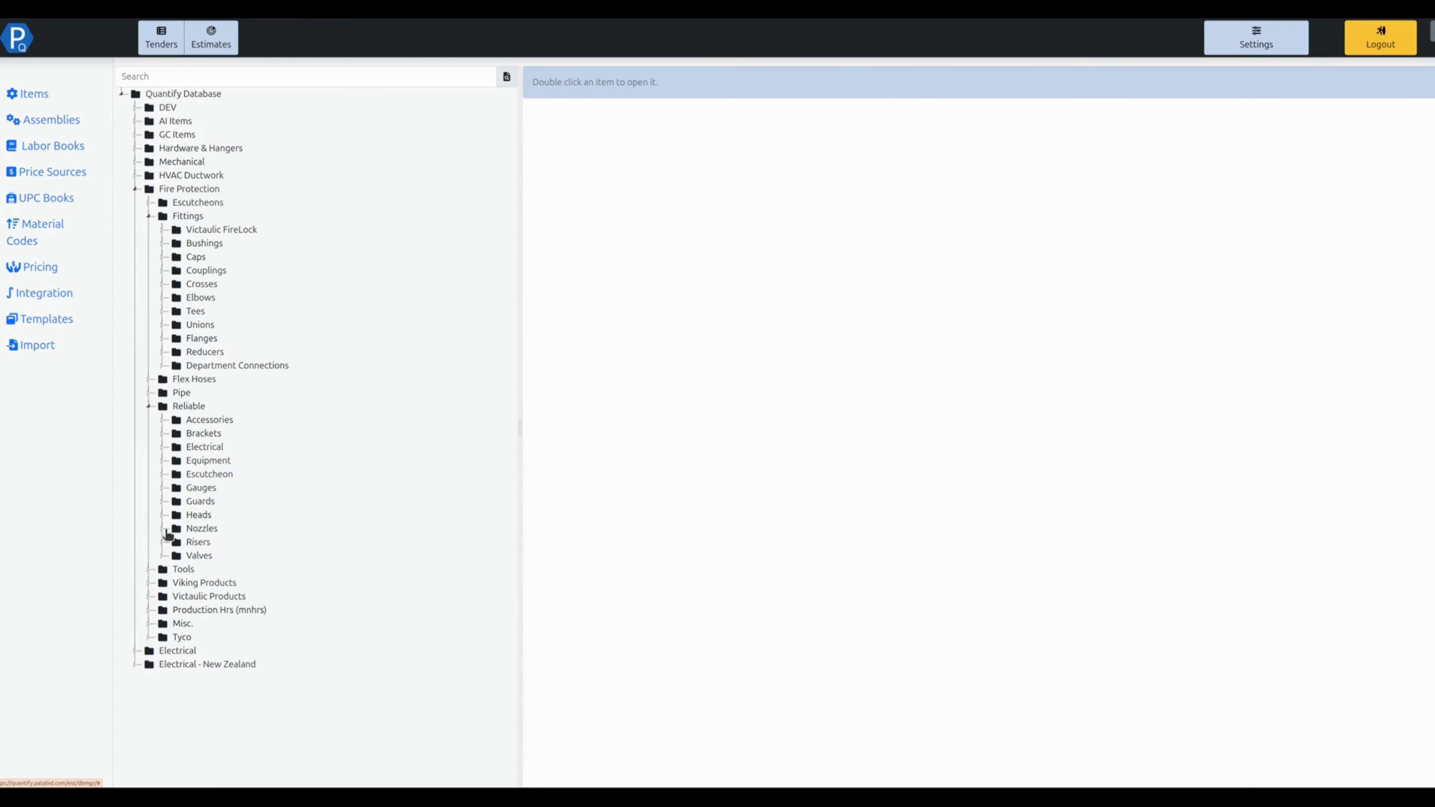
left_click(163, 515)
left_click(177, 529)
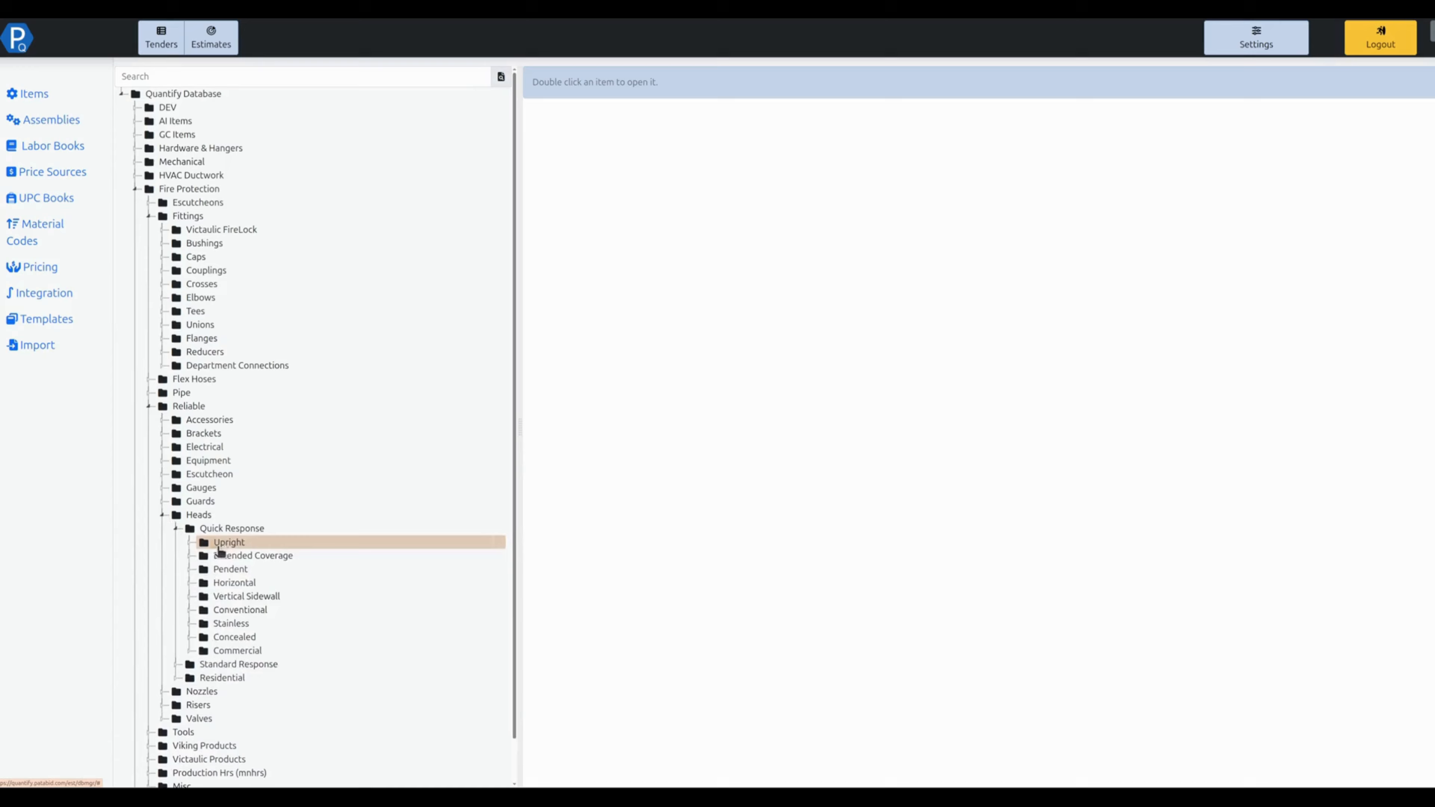
left_click(189, 542)
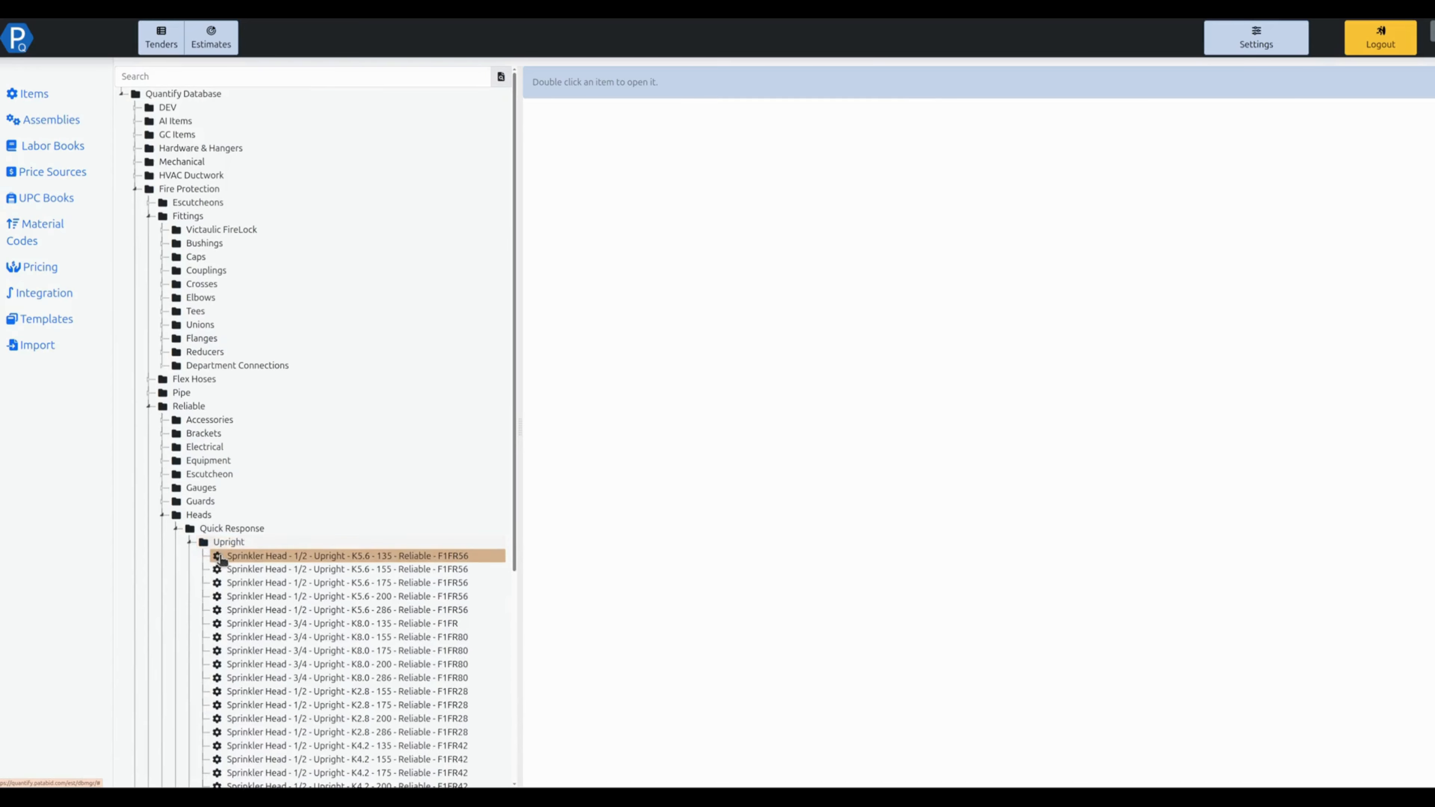
double_click(222, 557)
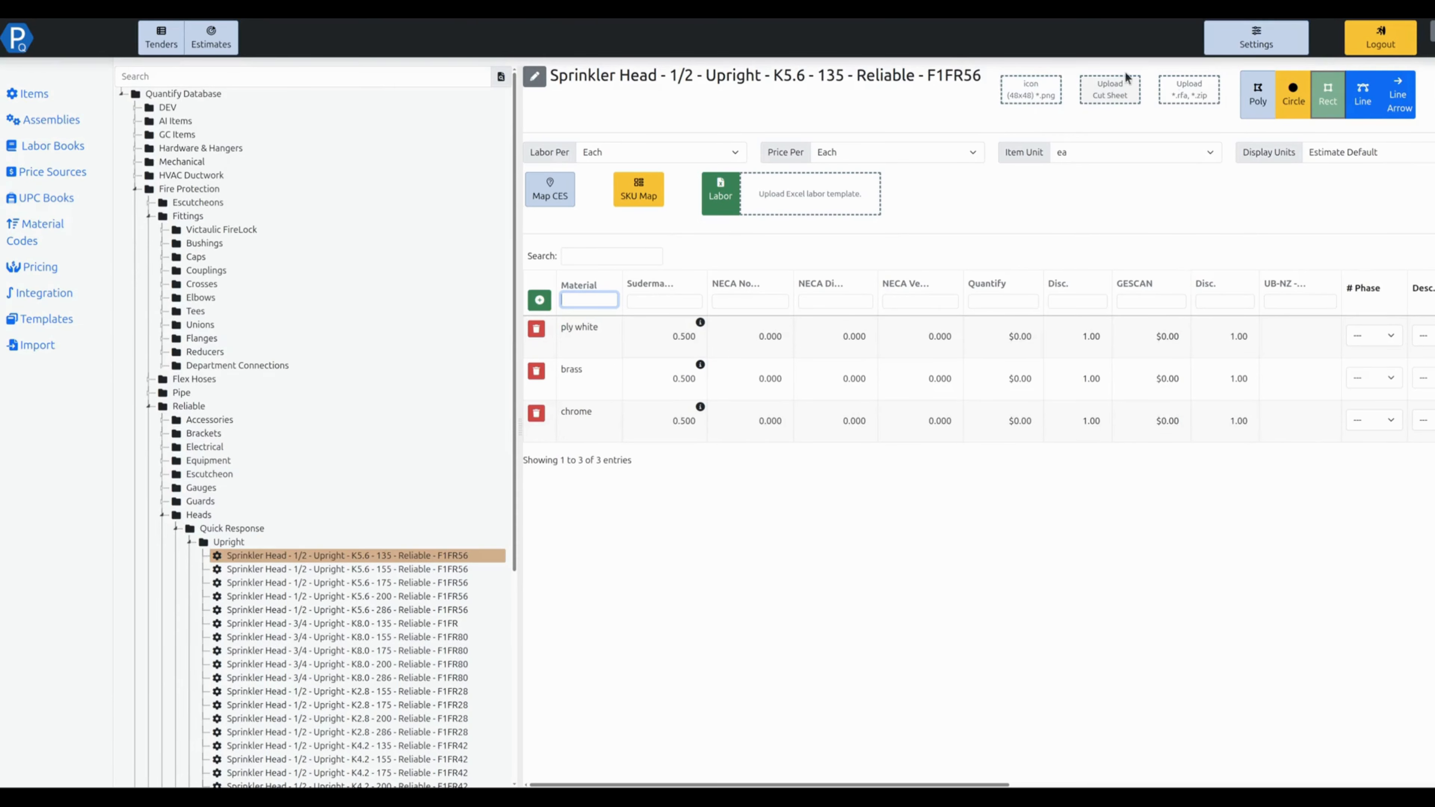
Return to the Fire Sprinkler Demo takeoff and open the Sprinkler Head button's settings in the My QIP quick item pad.
left_click(155, 9)
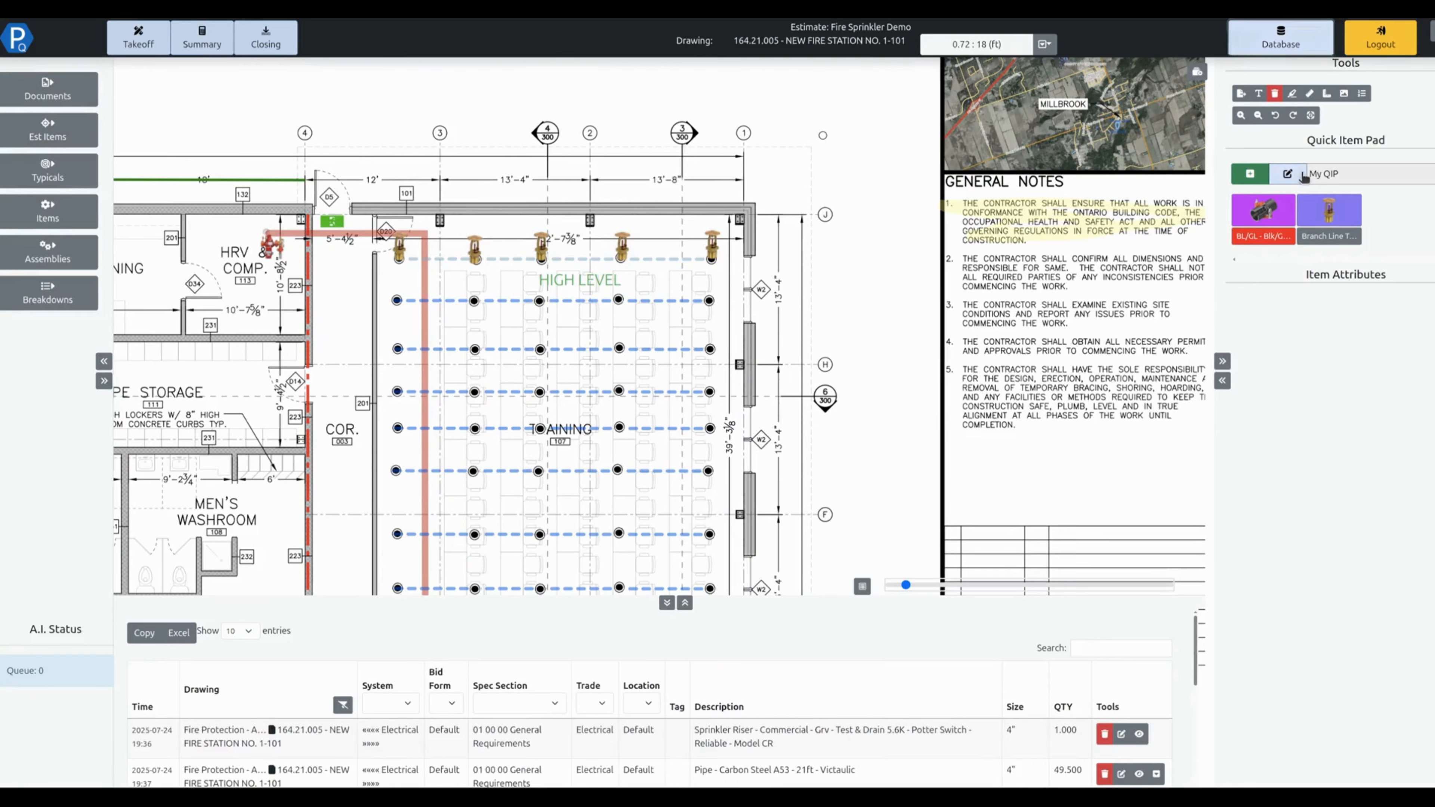
left_click(1287, 173)
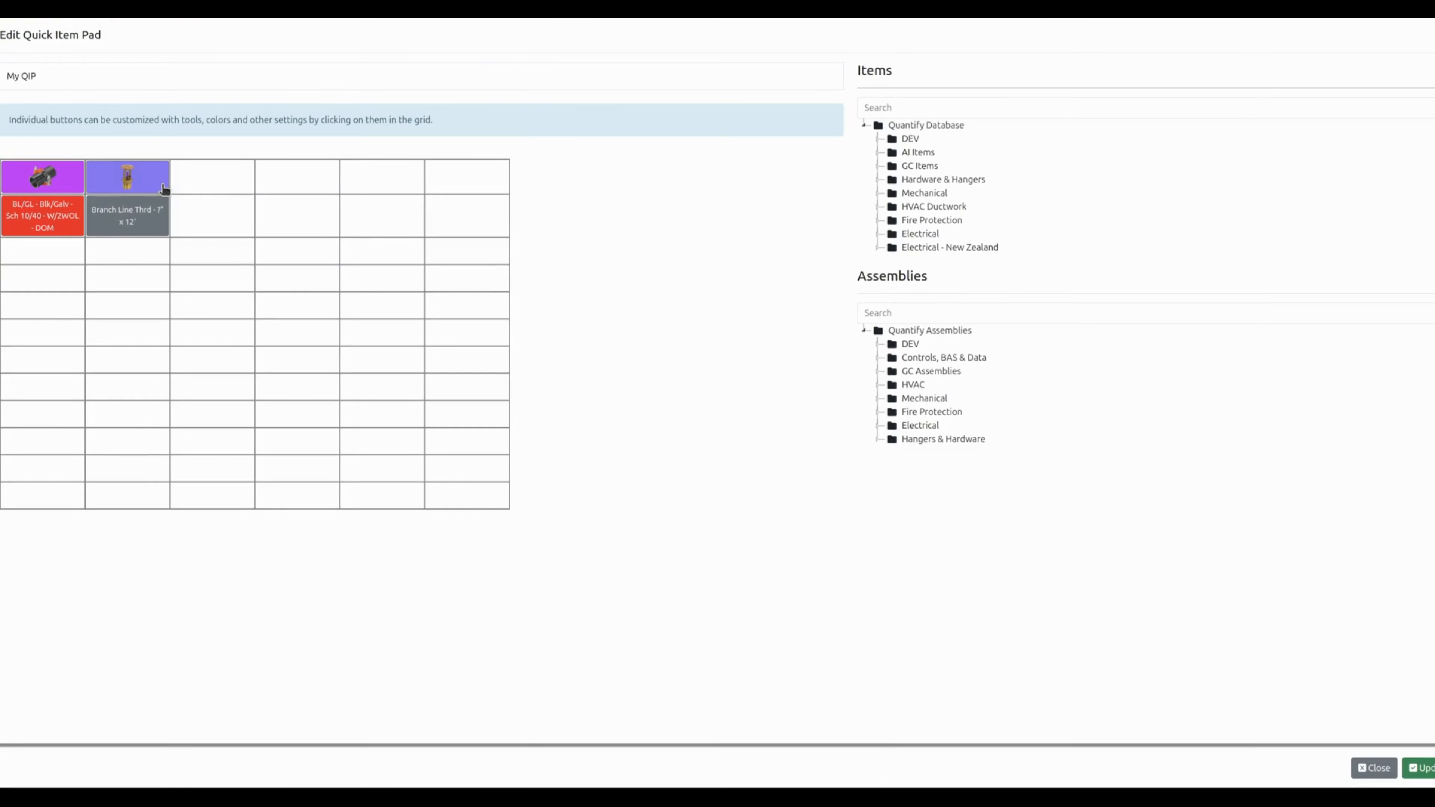
left_click(126, 178)
Assign the red sprinkler riser icon from the PataBid icon folder to the Sprinkler Head button and update the quick item pad.
left_click(269, 534)
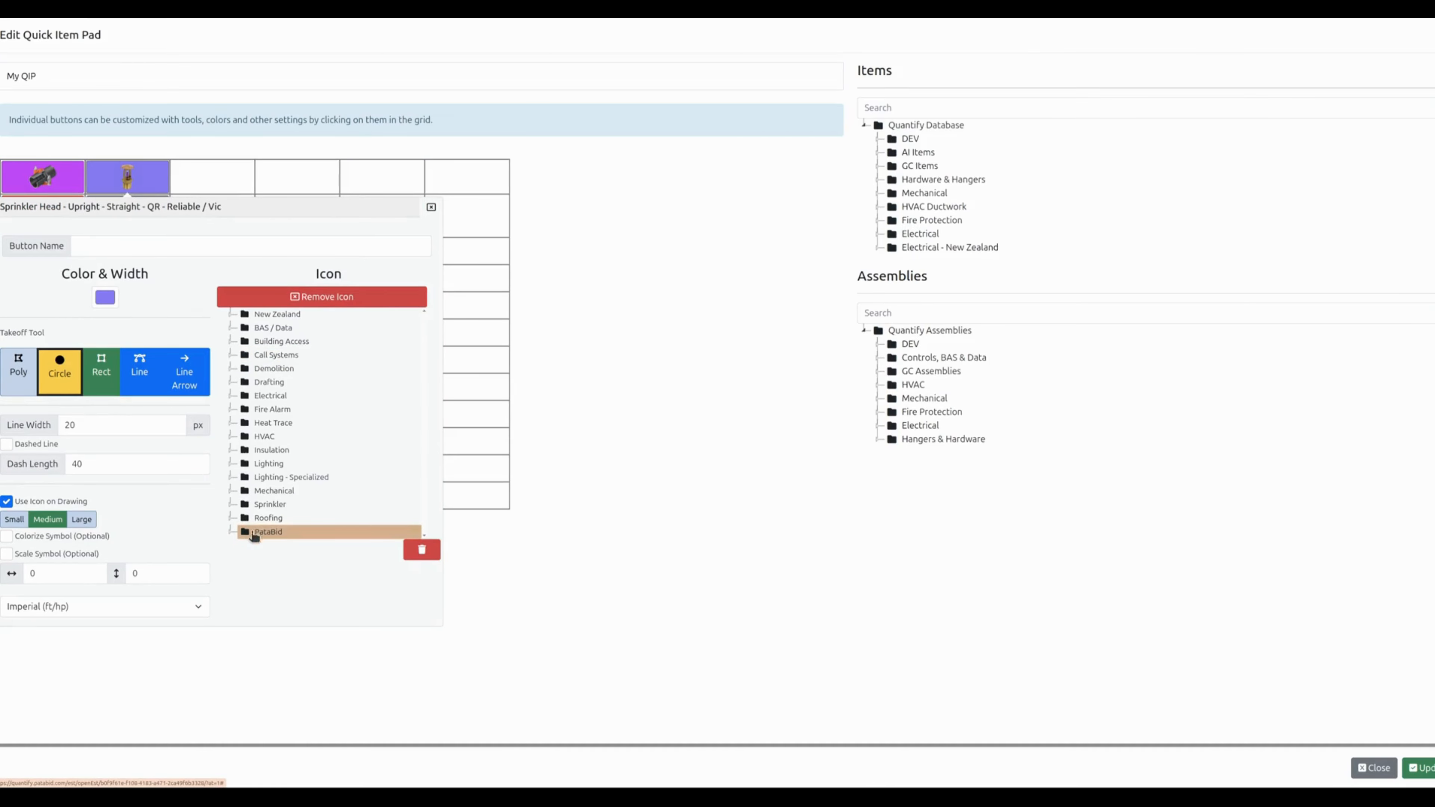
left_click(230, 533)
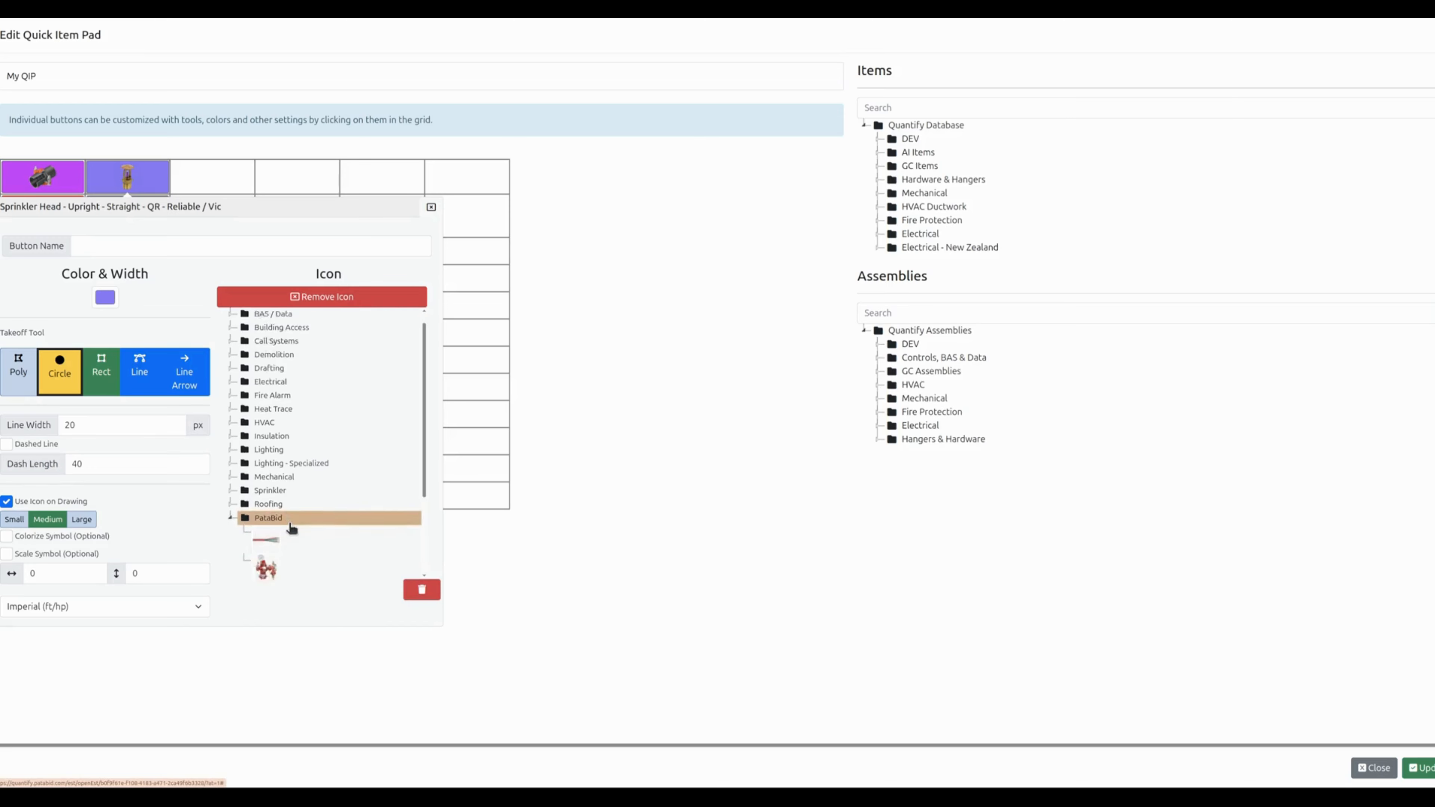
scroll(282, 509, "down", 3)
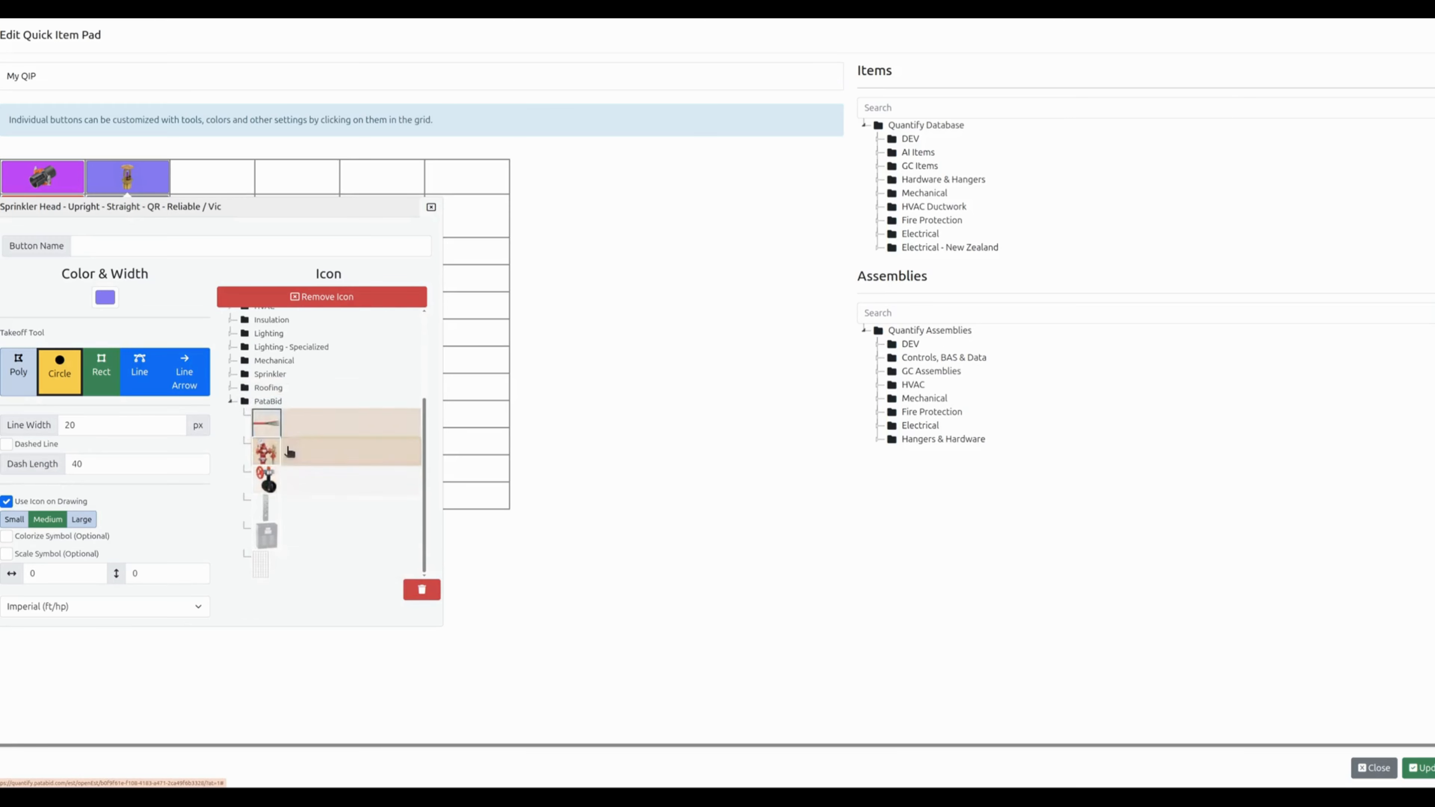
left_click(282, 455)
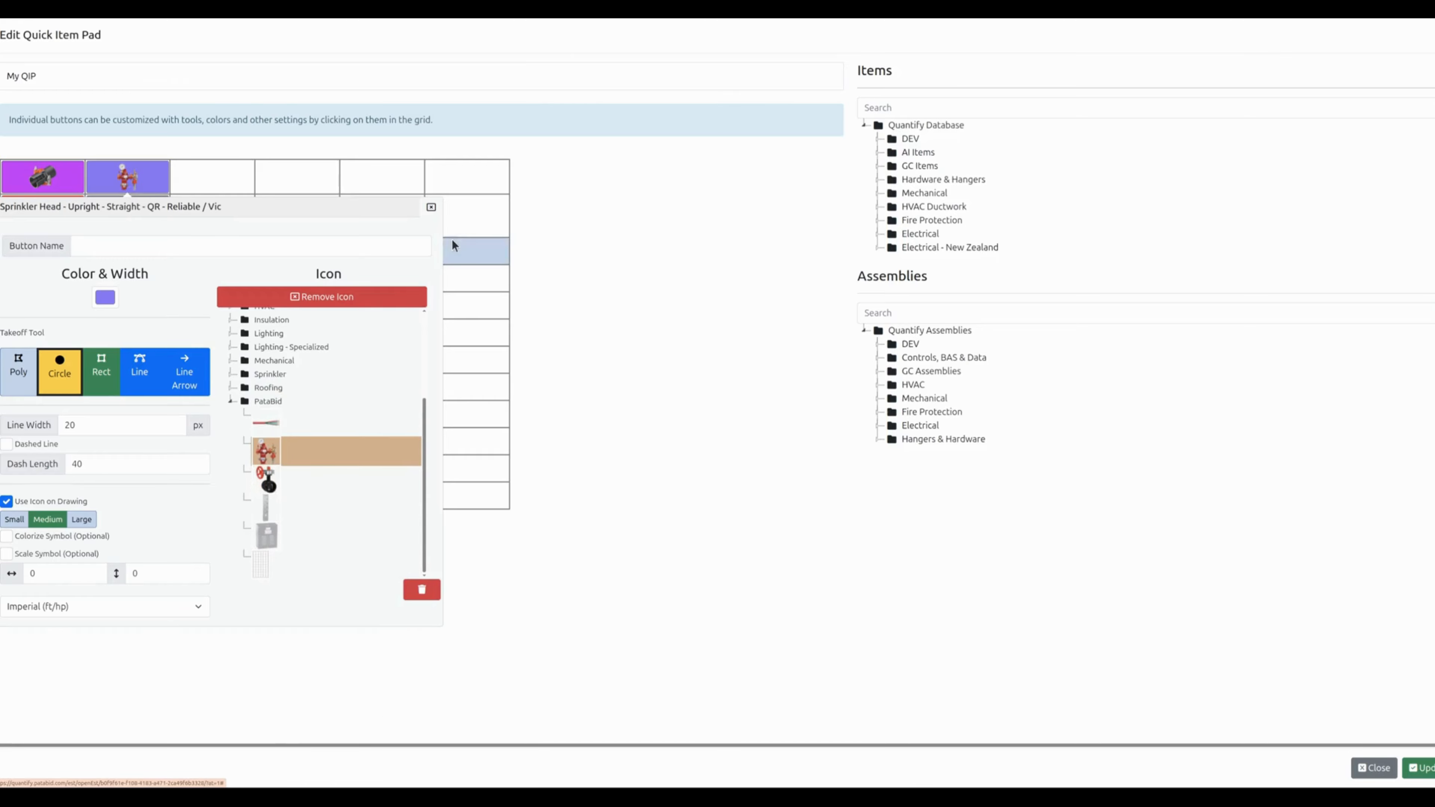
left_click(432, 207)
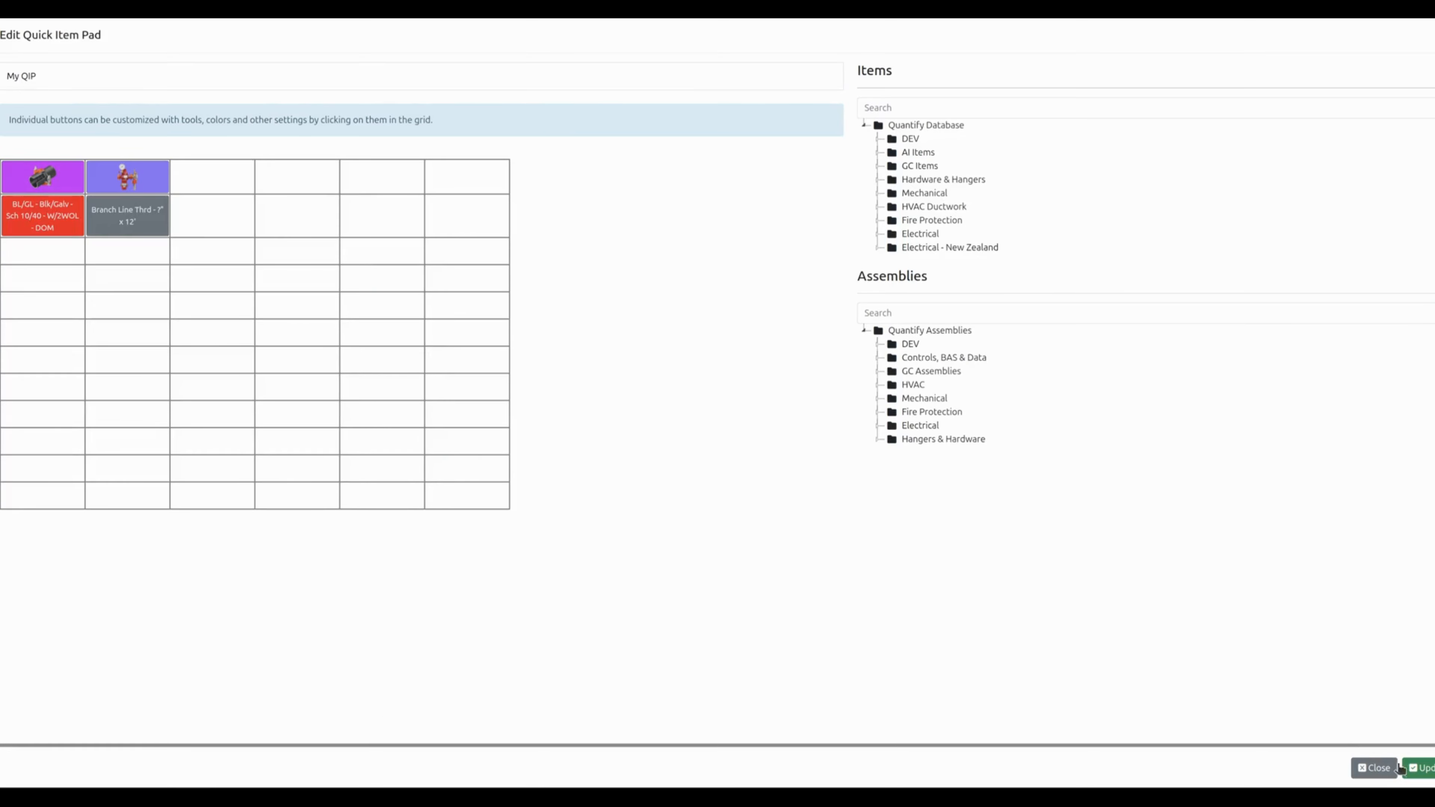
left_click(1417, 767)
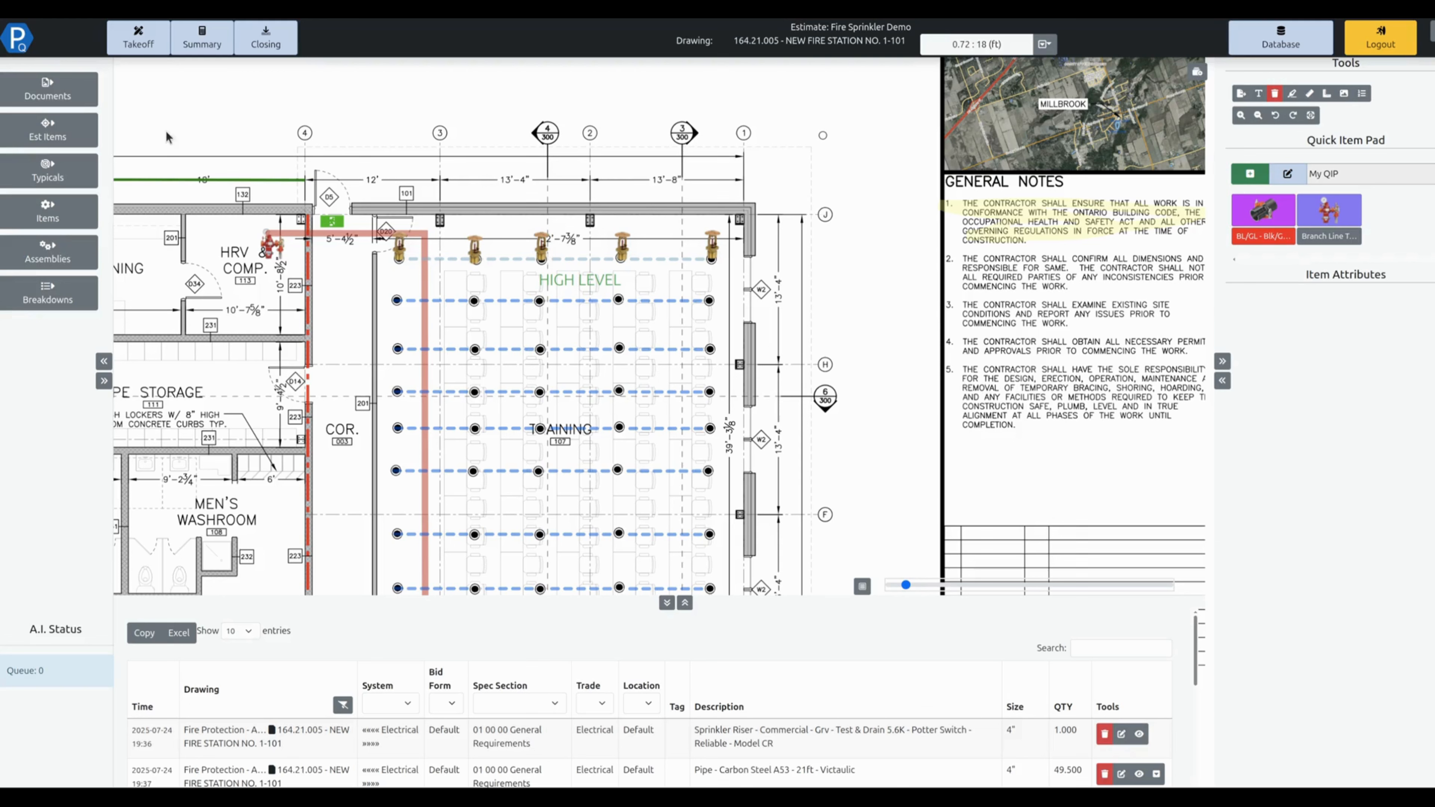
Open the estimate's document list of drawings.
left_click(91, 97)
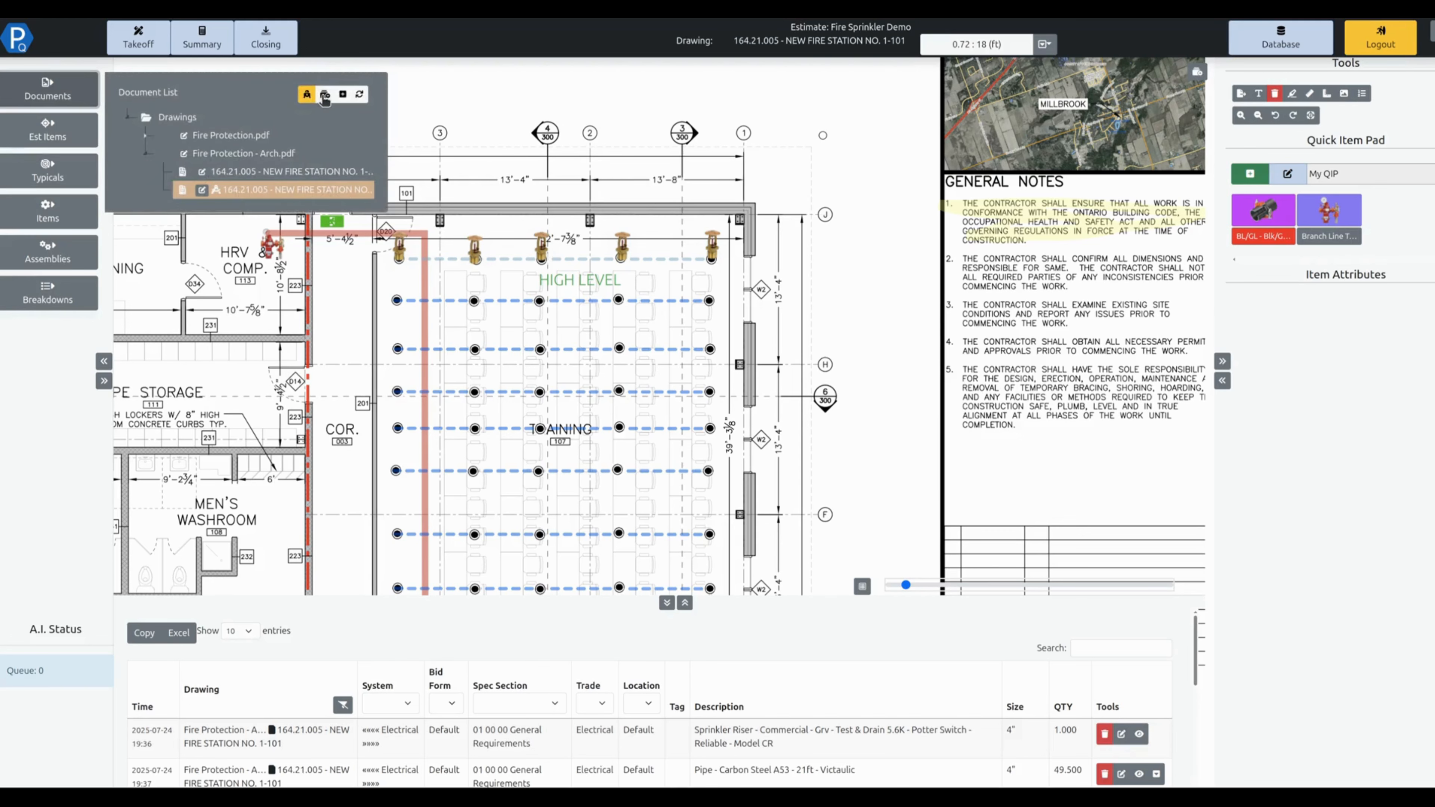